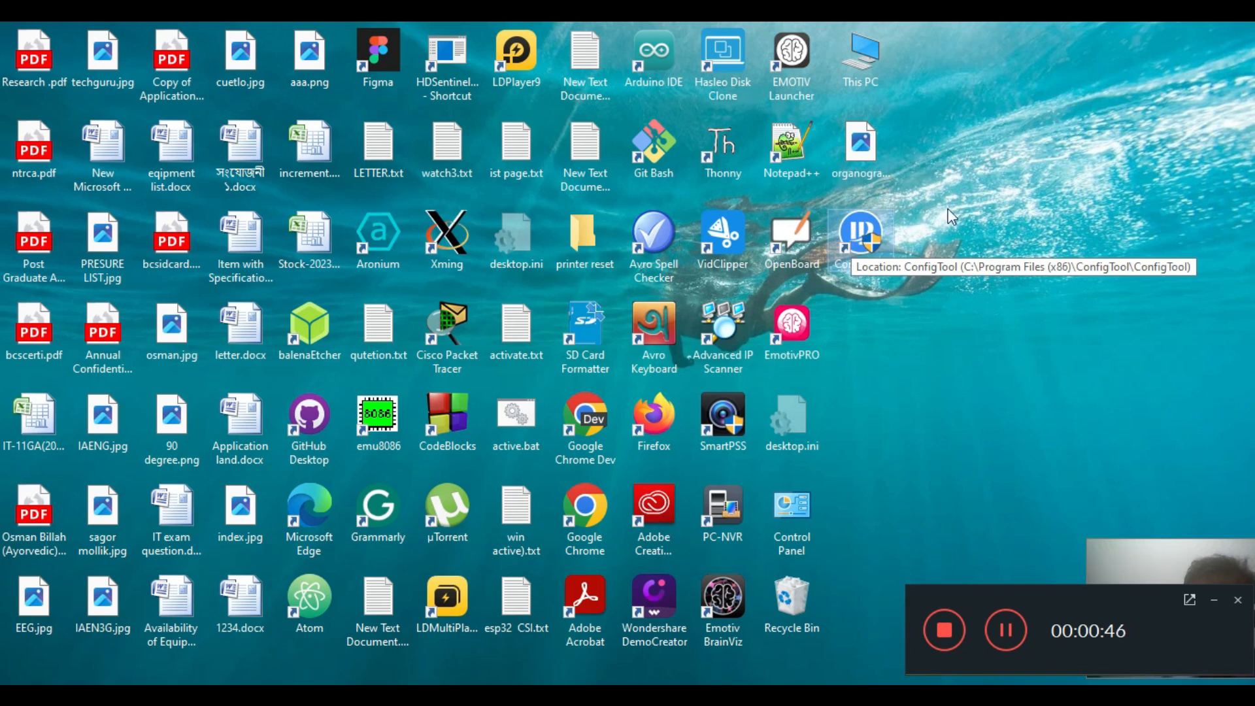
# Launch ConfigTool from the desktop, dismiss the notice and look through the list of found devices
pyautogui.doubleClick(856, 241)
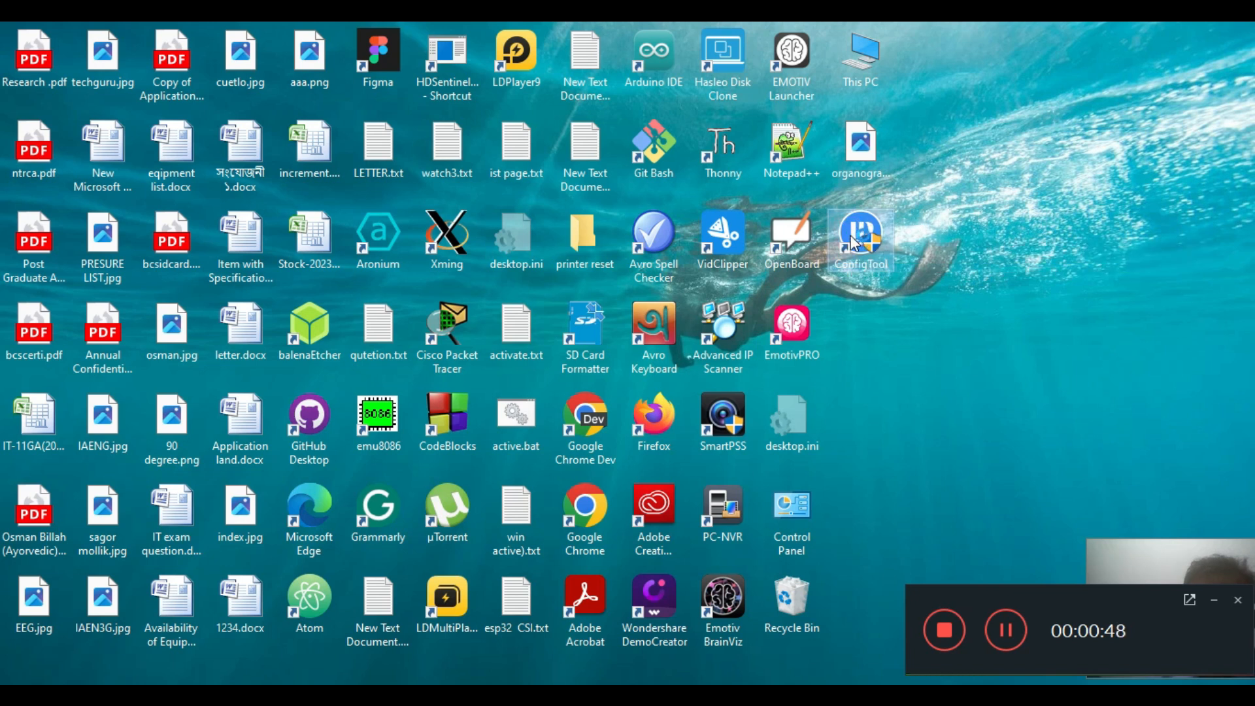
pyautogui.click(496, 492)
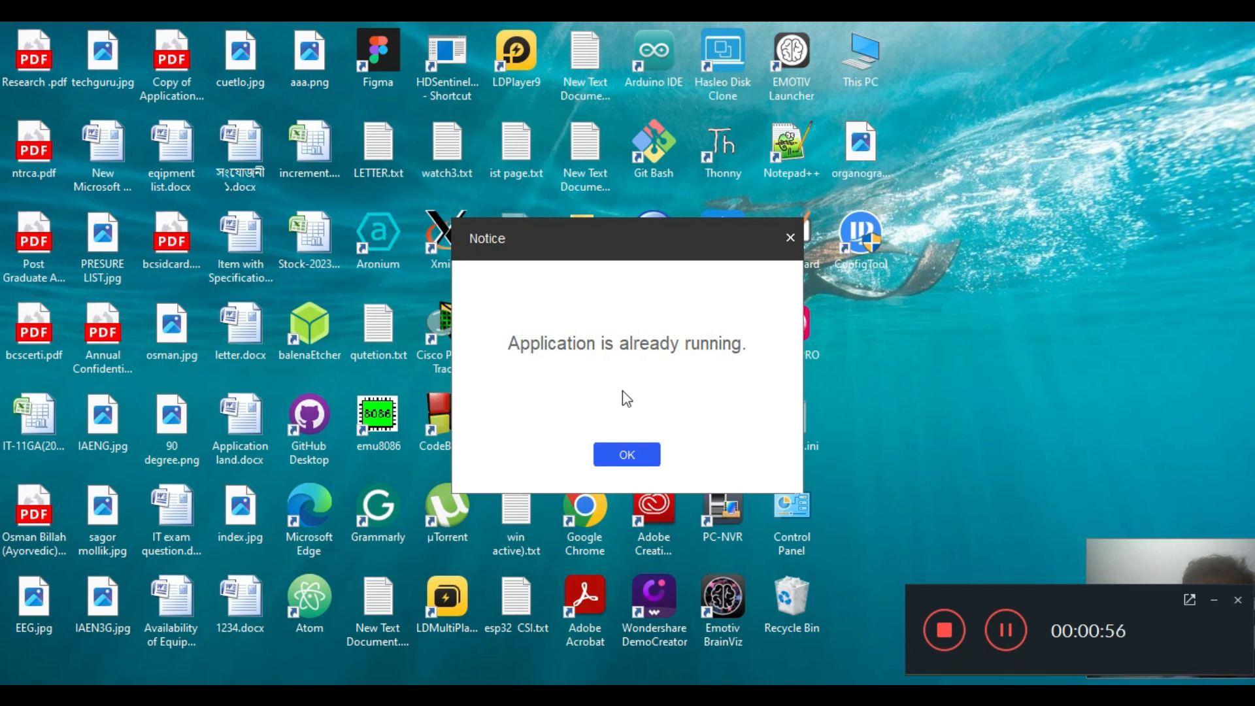
pyautogui.click(634, 461)
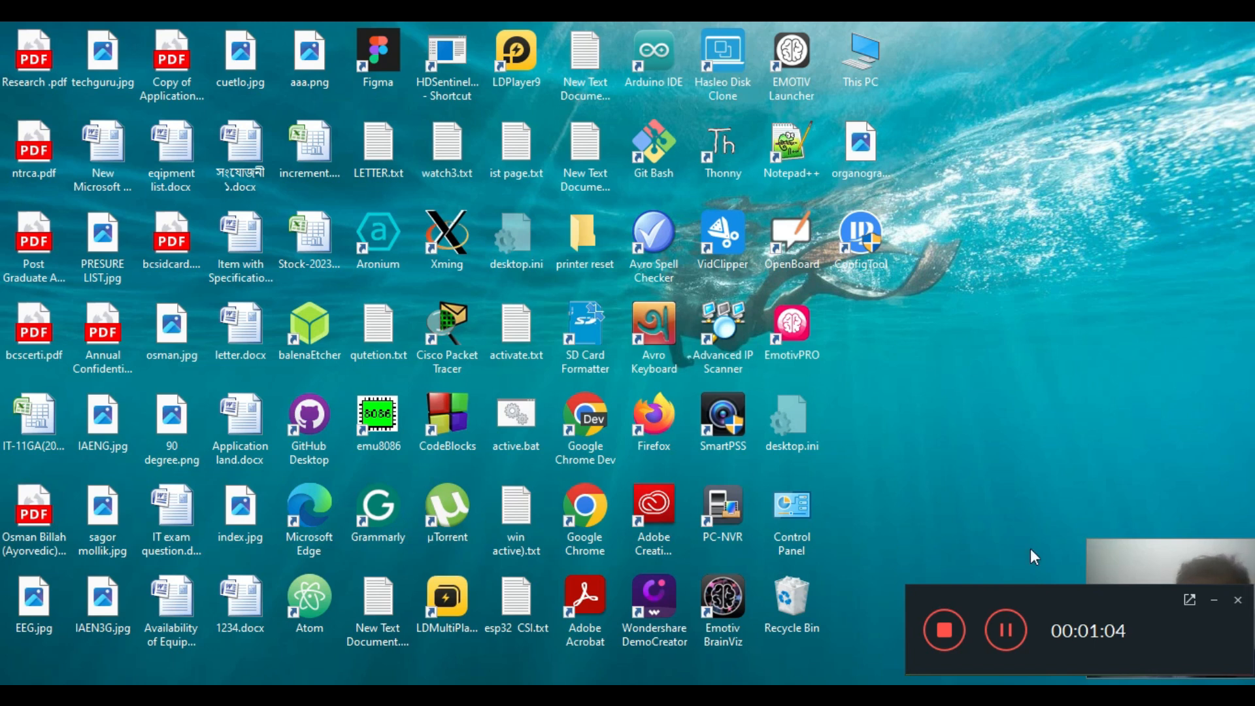
pyautogui.click(1213, 600)
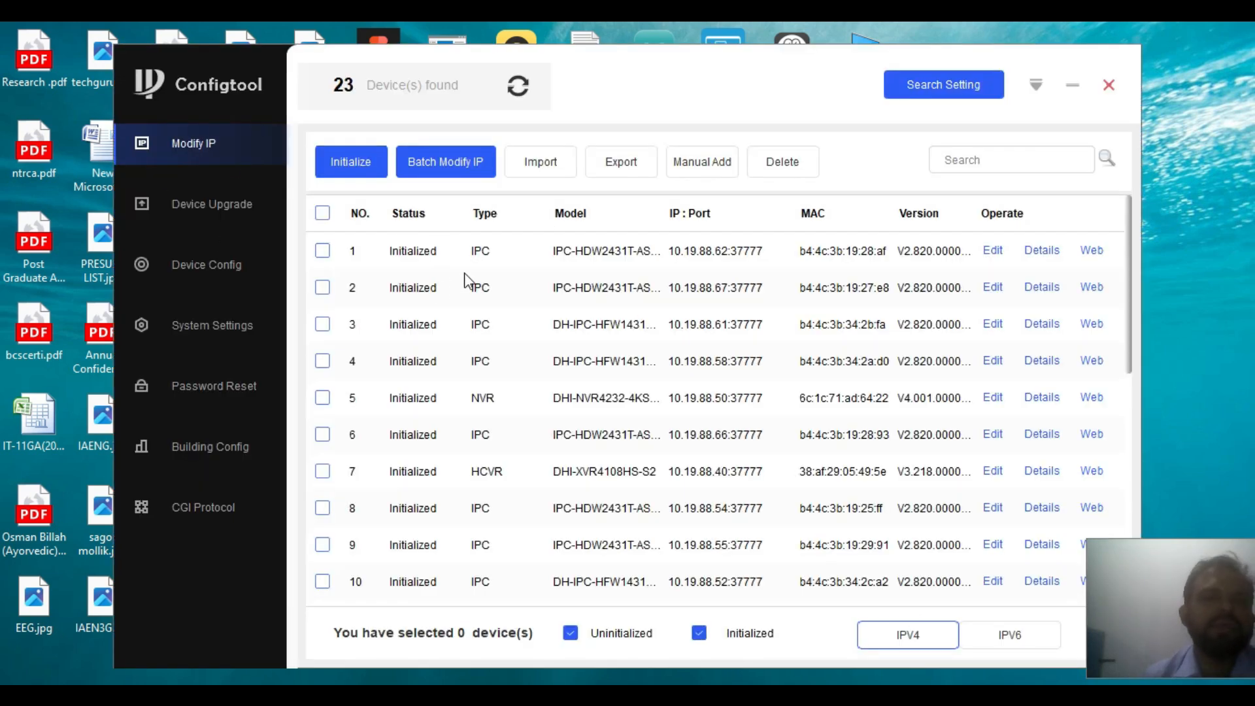
pyautogui.scroll(-5, 466, 289)
pyautogui.scroll(5, 457, 366)
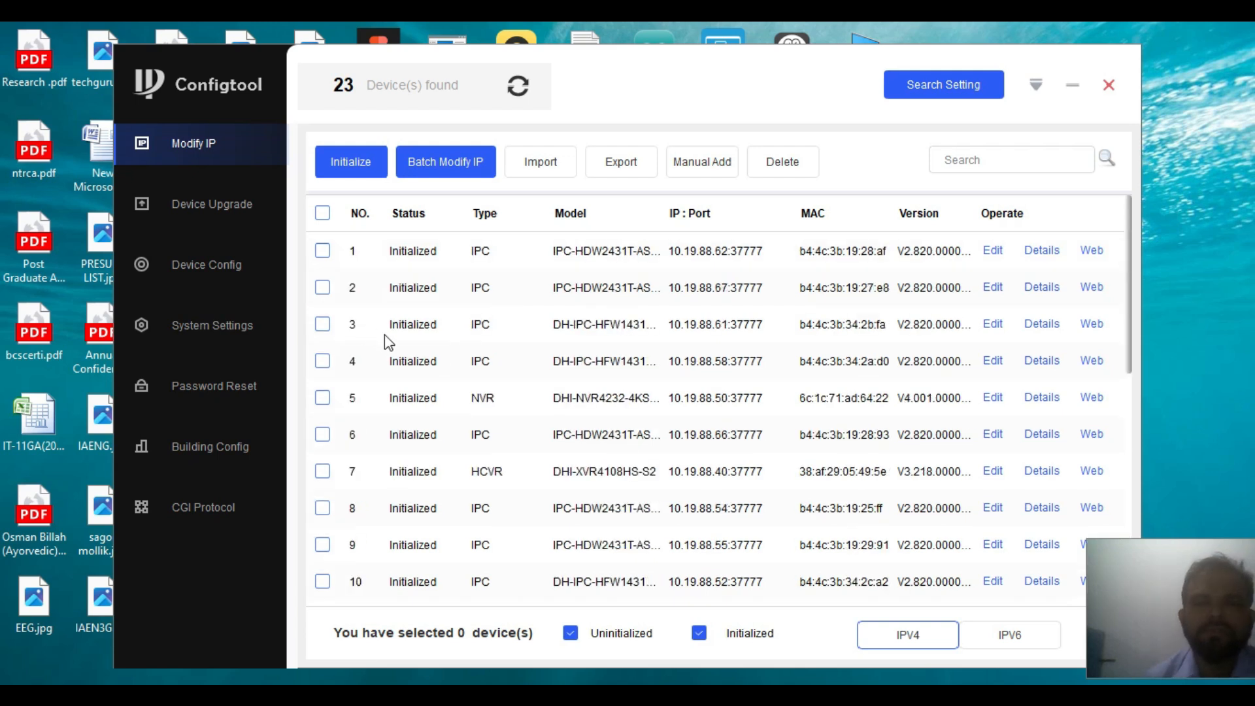
# Select every IPC device in the password reset list, leaving out the NVR and HCVR recorders
pyautogui.click(178, 387)
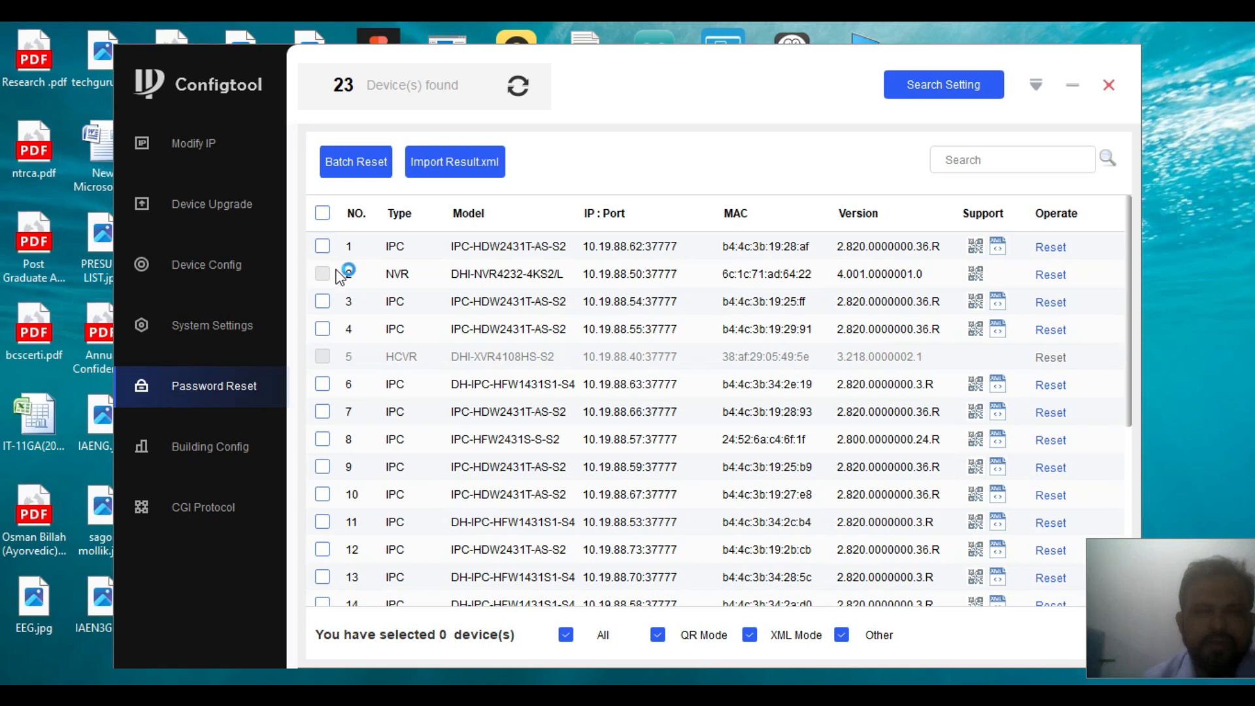
pyautogui.click(322, 247)
pyautogui.click(322, 301)
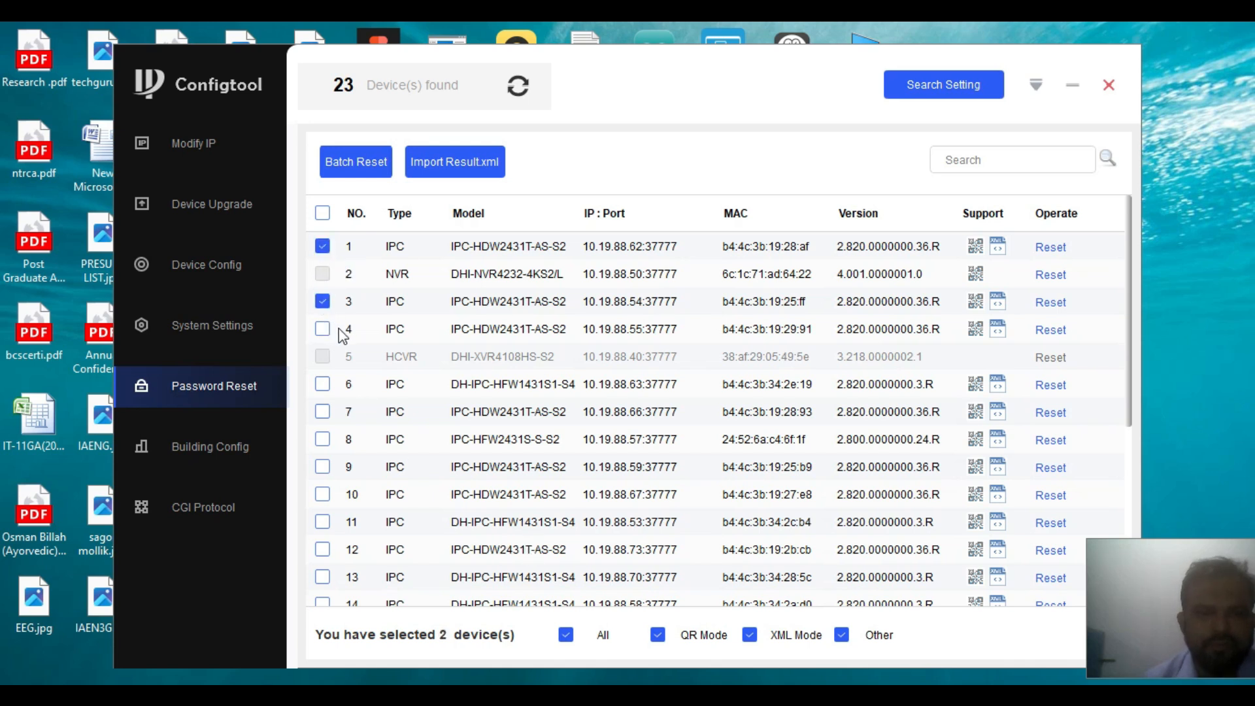
pyautogui.click(323, 329)
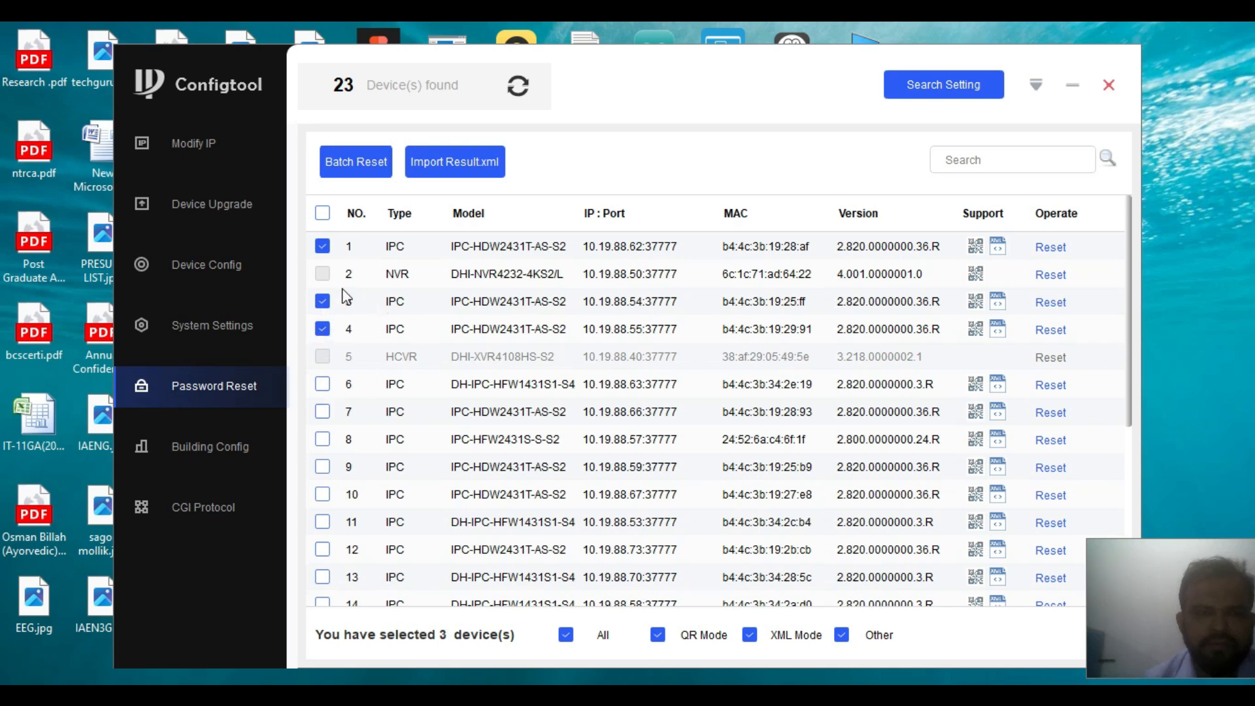
pyautogui.click(322, 385)
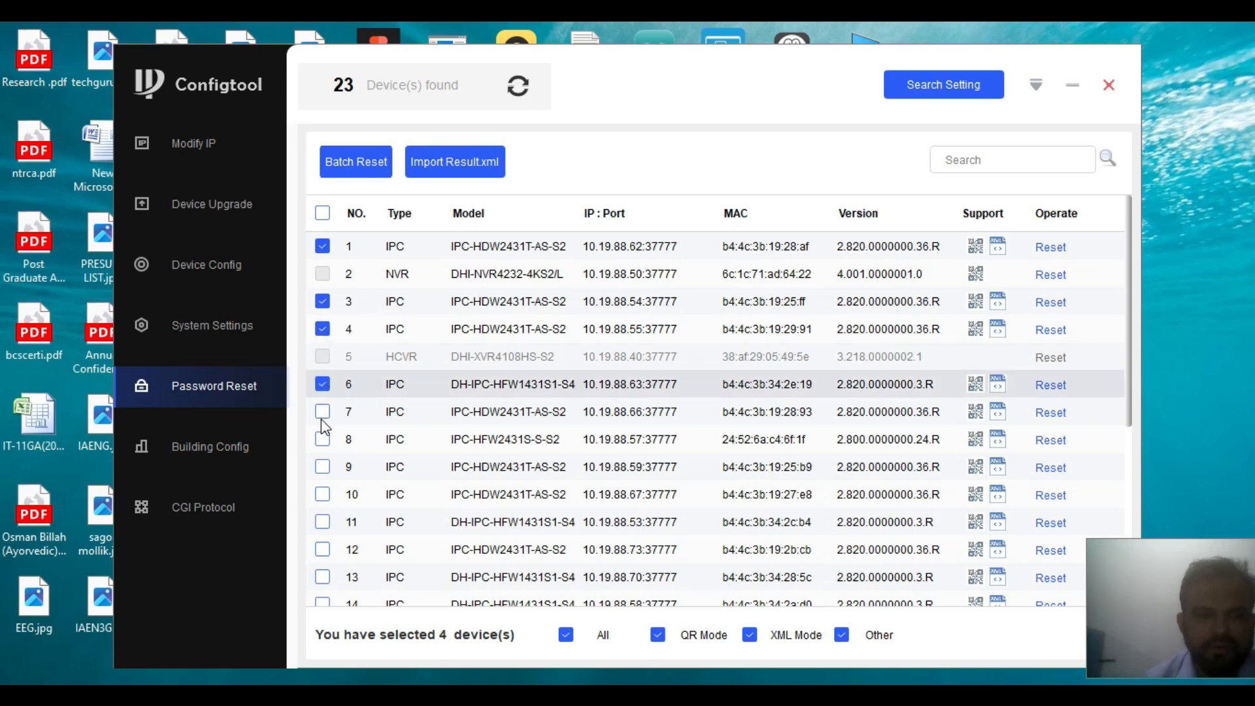
pyautogui.click(322, 440)
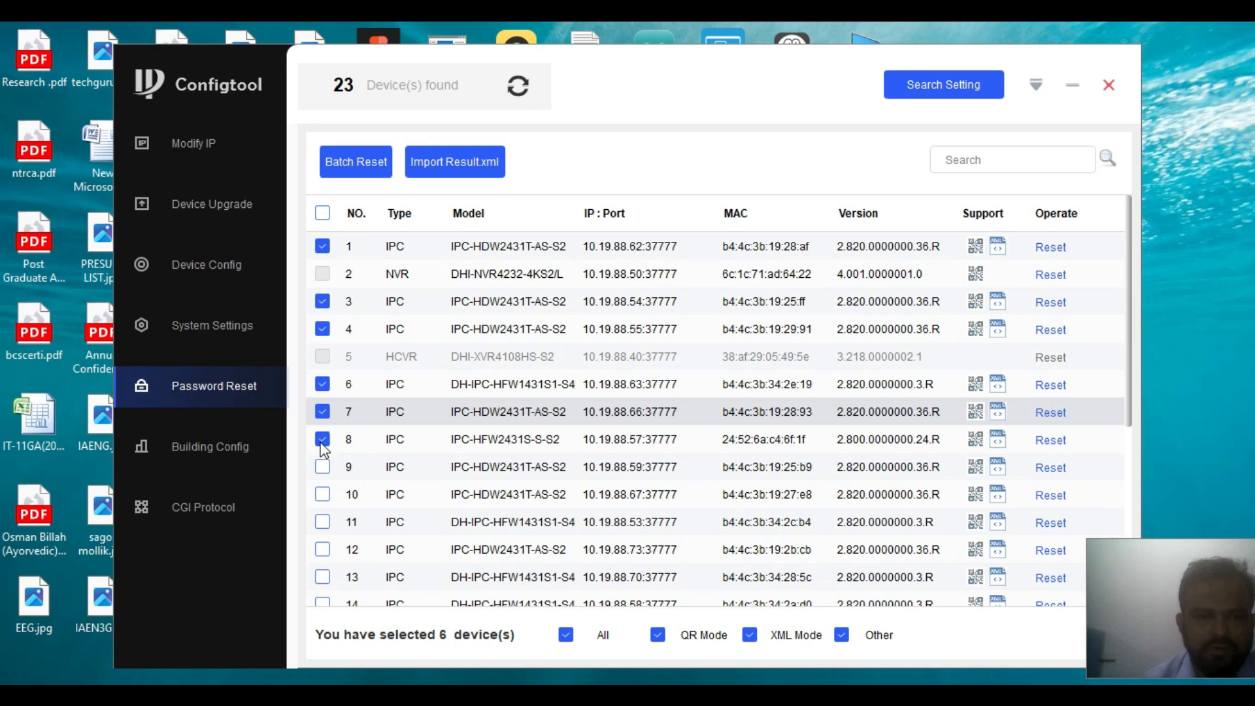
pyautogui.click(323, 466)
pyautogui.click(323, 497)
pyautogui.click(321, 523)
pyautogui.click(323, 551)
pyautogui.click(323, 578)
pyautogui.scroll(-3, 352, 562)
pyautogui.click(323, 357)
pyautogui.click(322, 384)
pyautogui.click(323, 412)
pyautogui.click(322, 439)
pyautogui.click(323, 466)
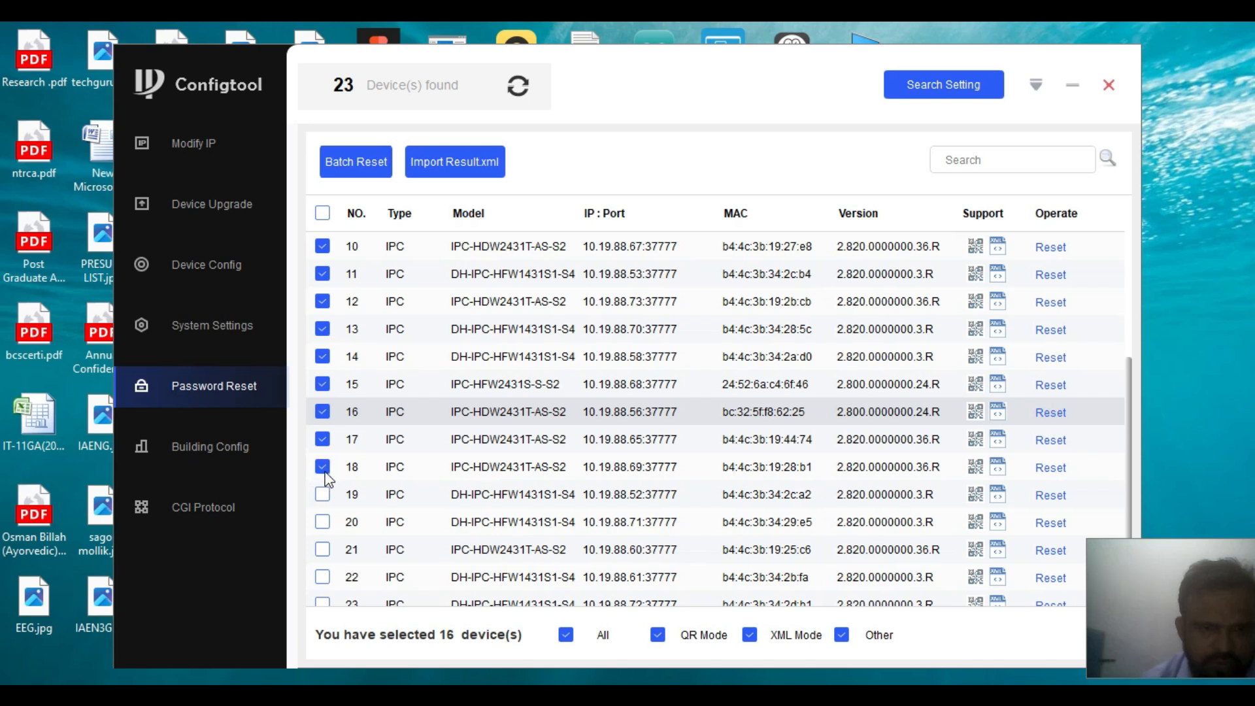
pyautogui.click(323, 493)
pyautogui.click(323, 521)
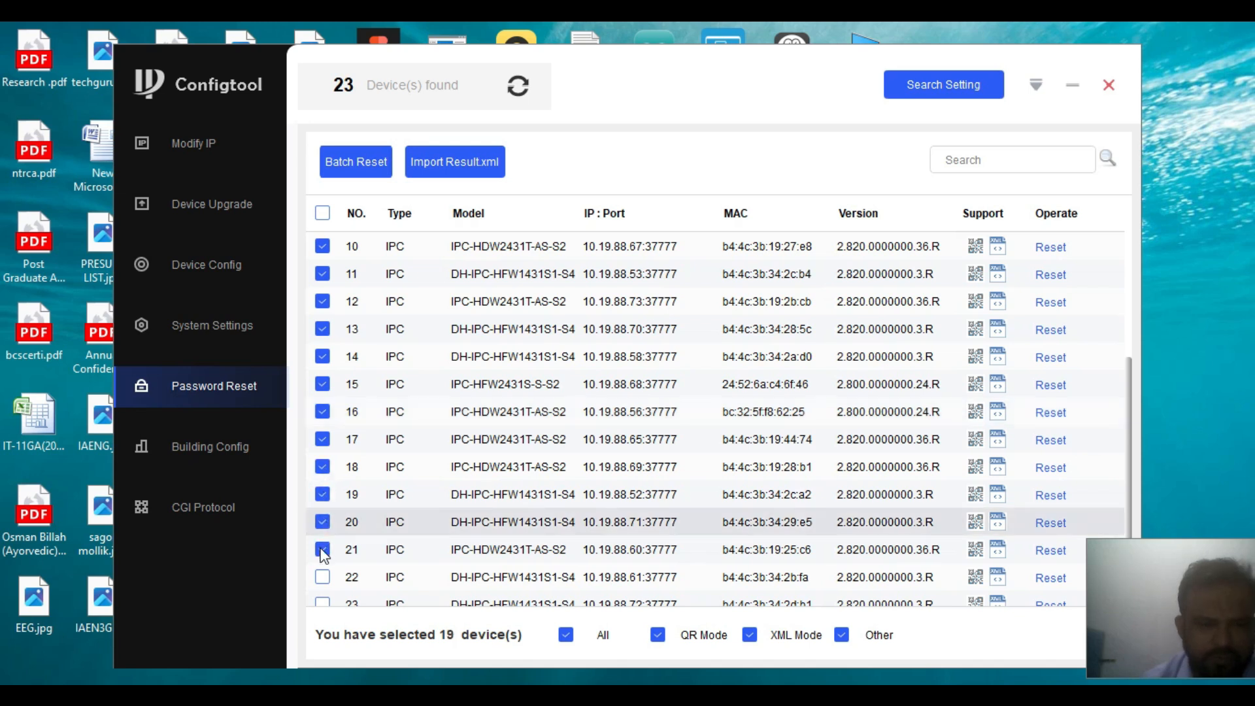
pyautogui.click(322, 549)
pyautogui.scroll(-1, 323, 546)
pyautogui.click(322, 565)
pyautogui.click(322, 592)
pyautogui.scroll(5, 458, 529)
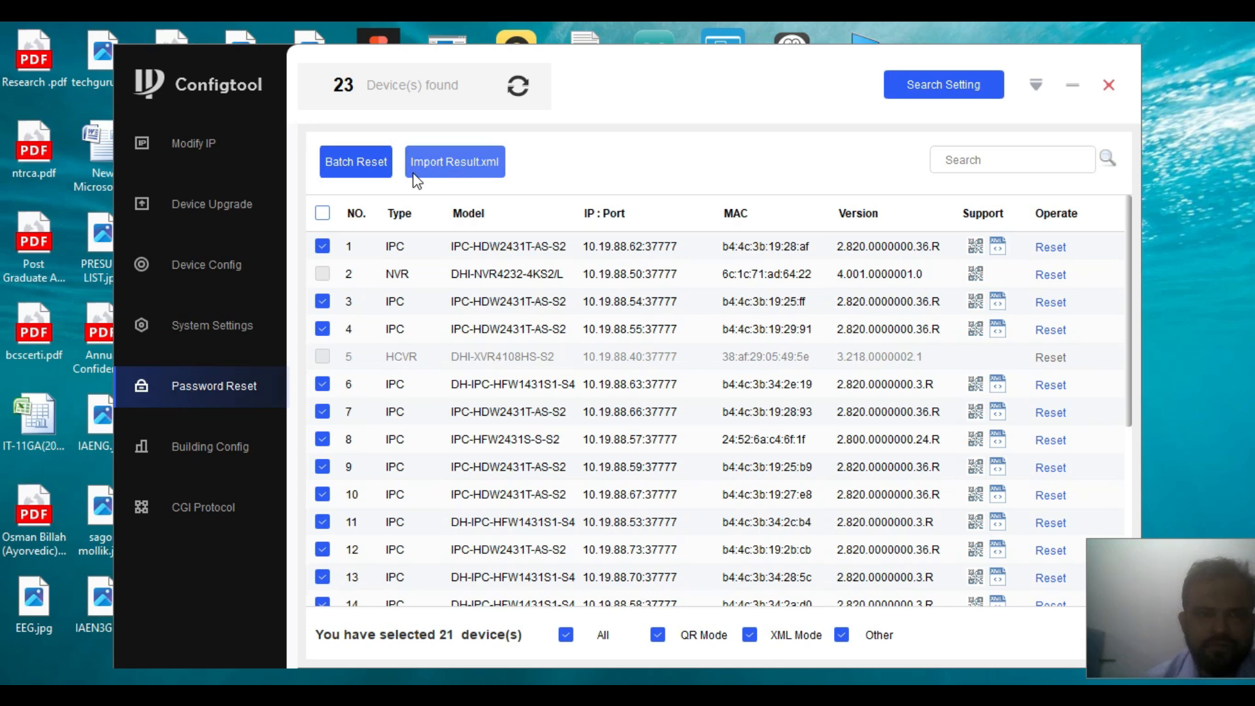
pyautogui.click(449, 170)
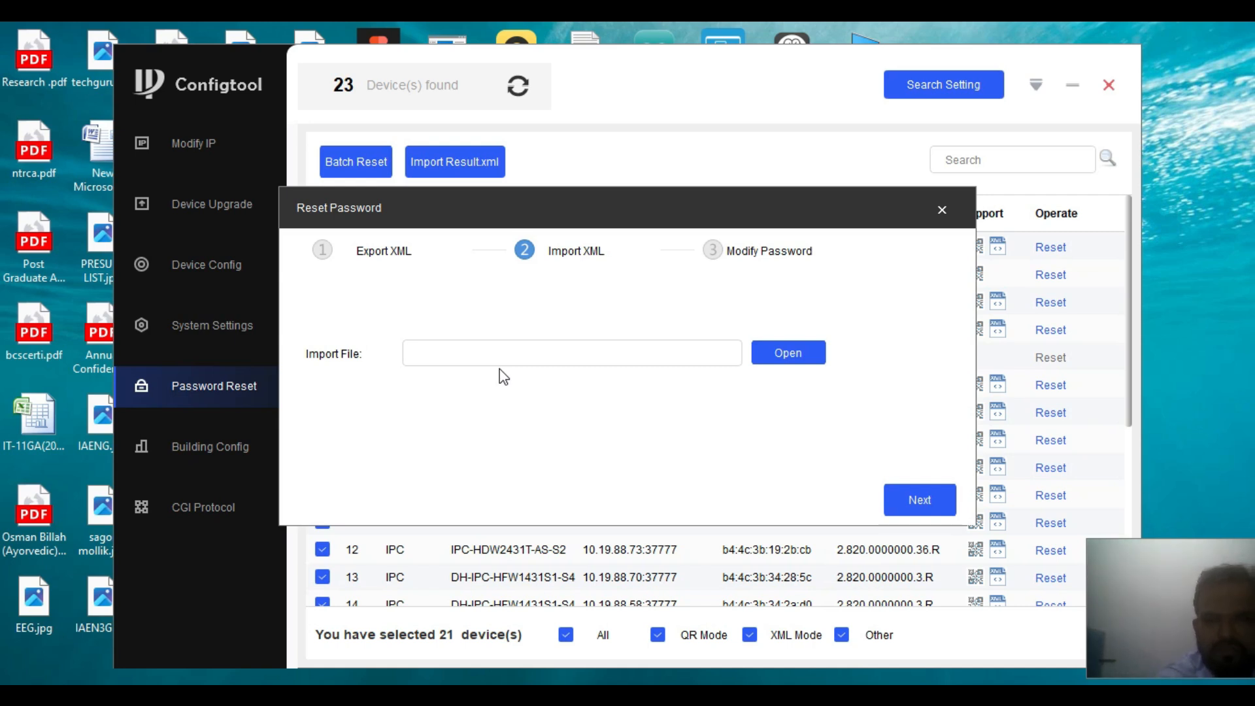
pyautogui.click(781, 358)
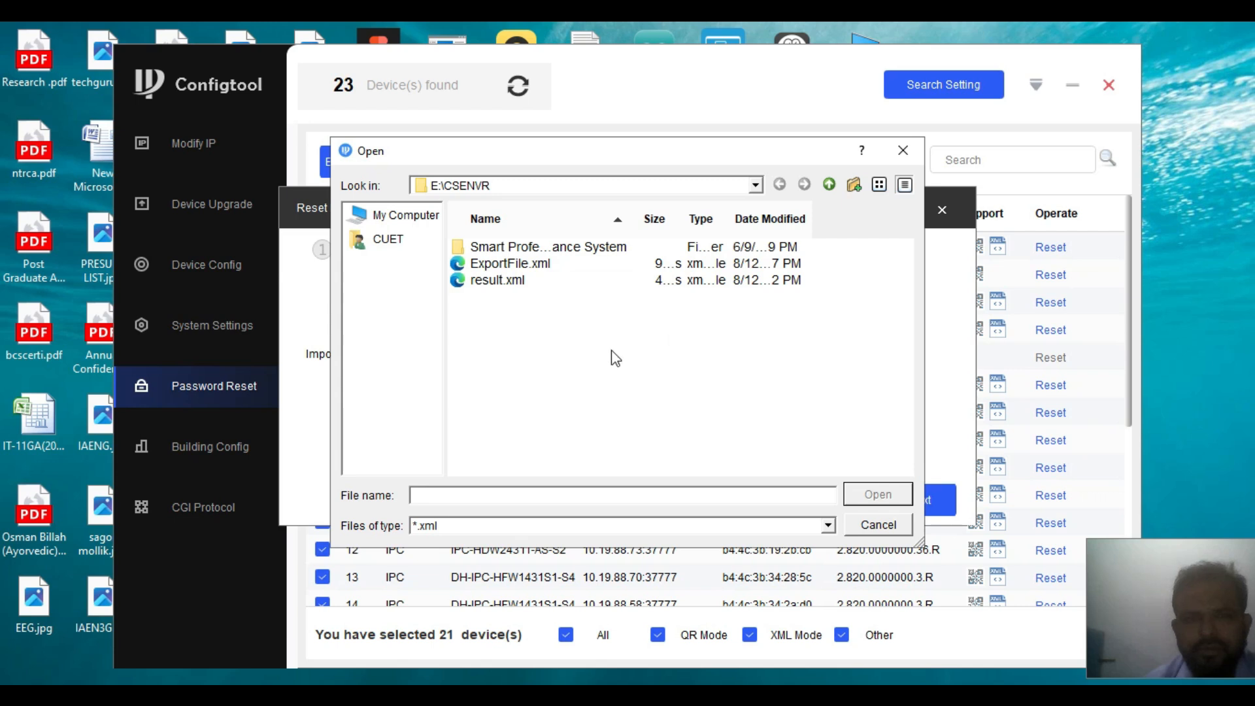
pyautogui.click(903, 151)
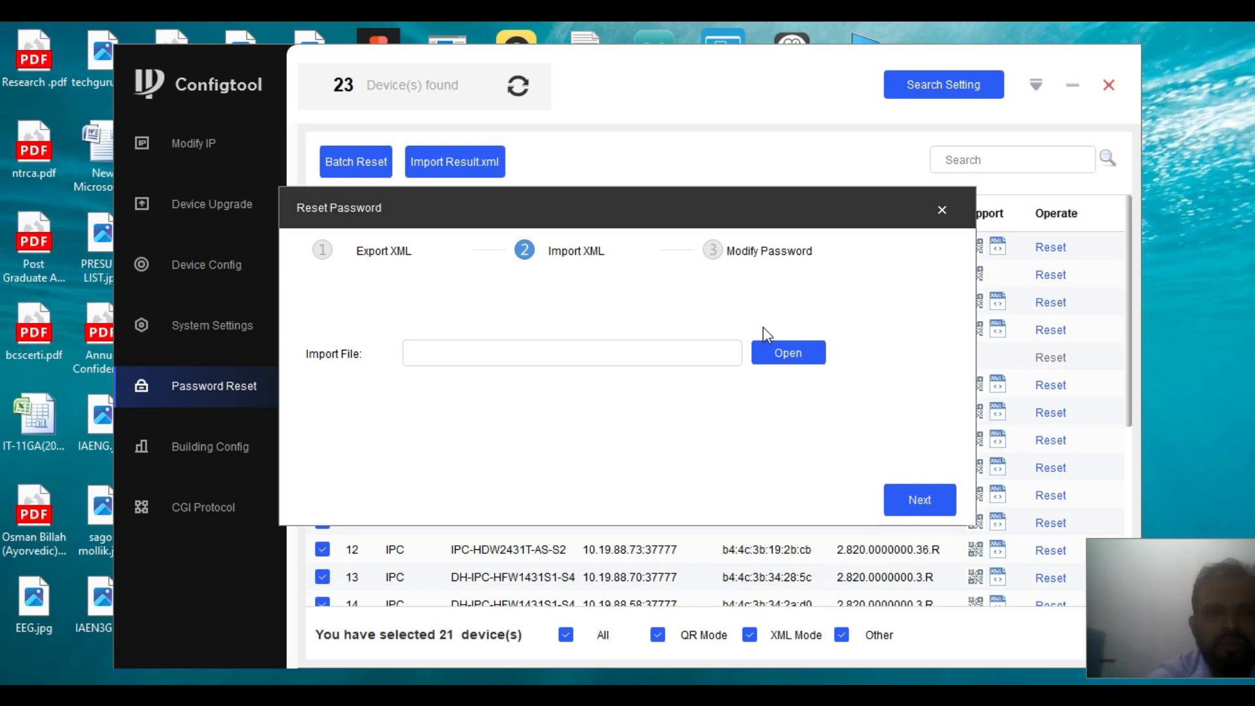
pyautogui.click(943, 210)
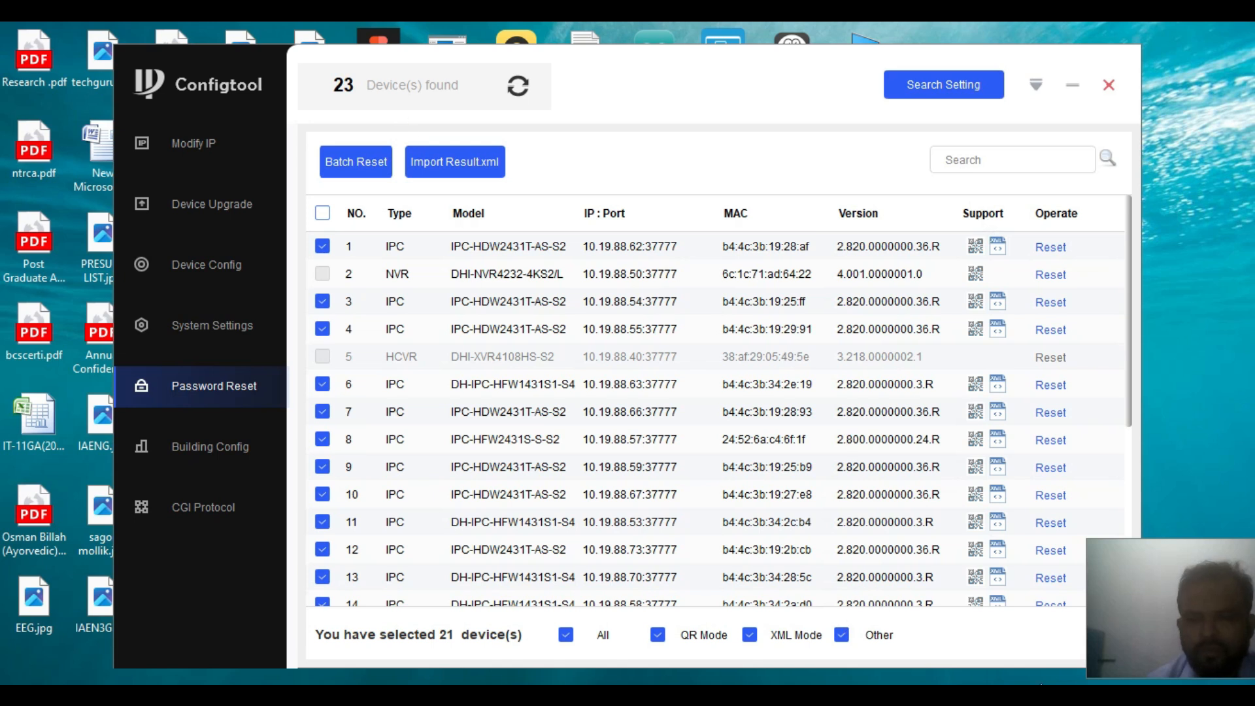
pyautogui.click(1048, 695)
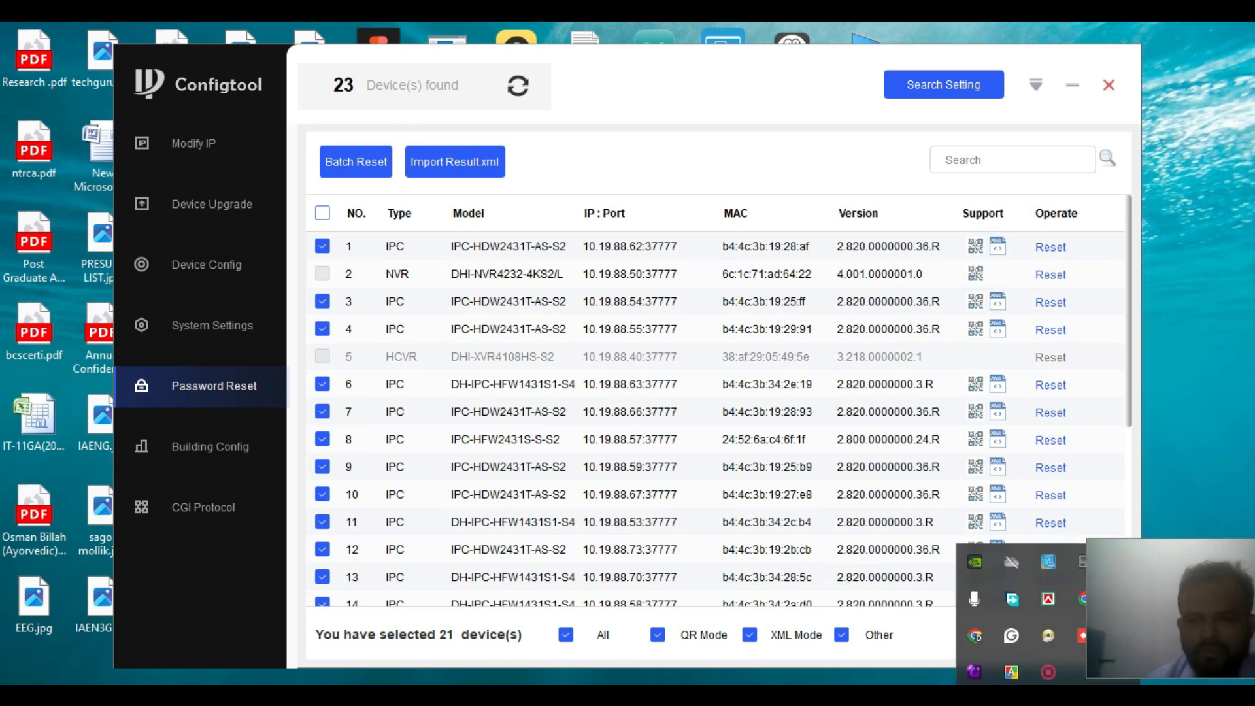
pyautogui.click(1049, 671)
pyautogui.scroll(-3, 1020, 653)
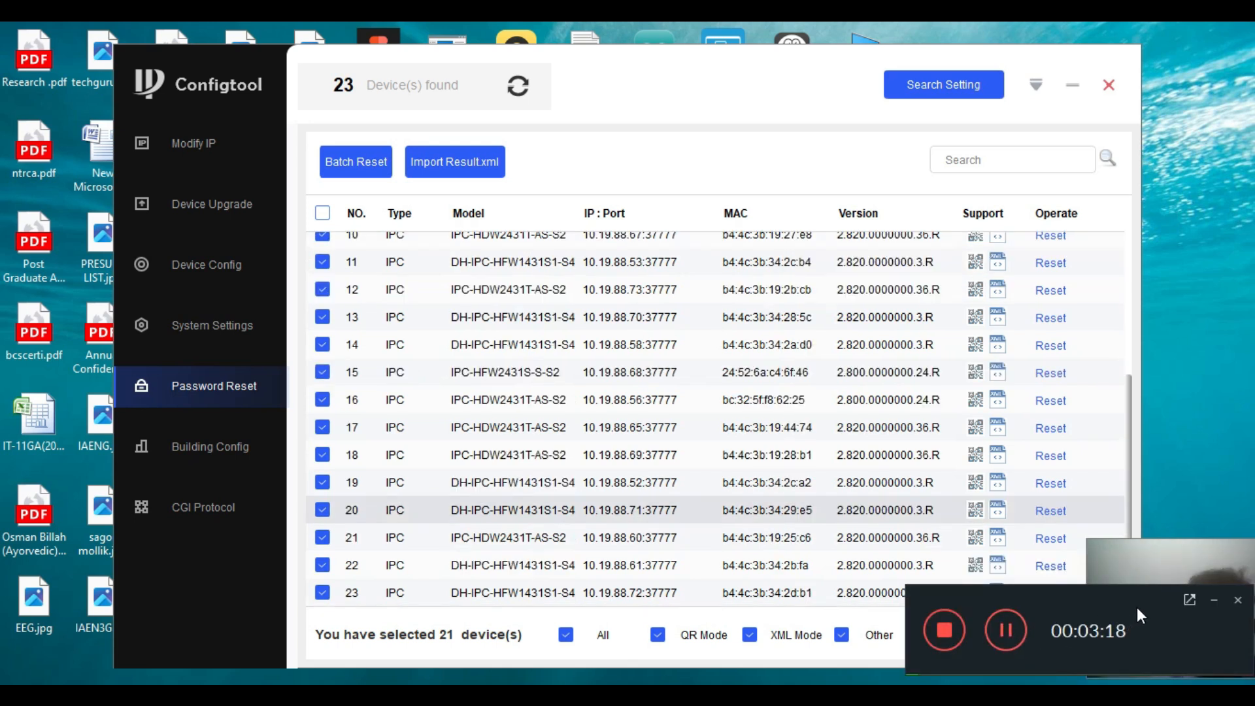
pyautogui.click(1213, 600)
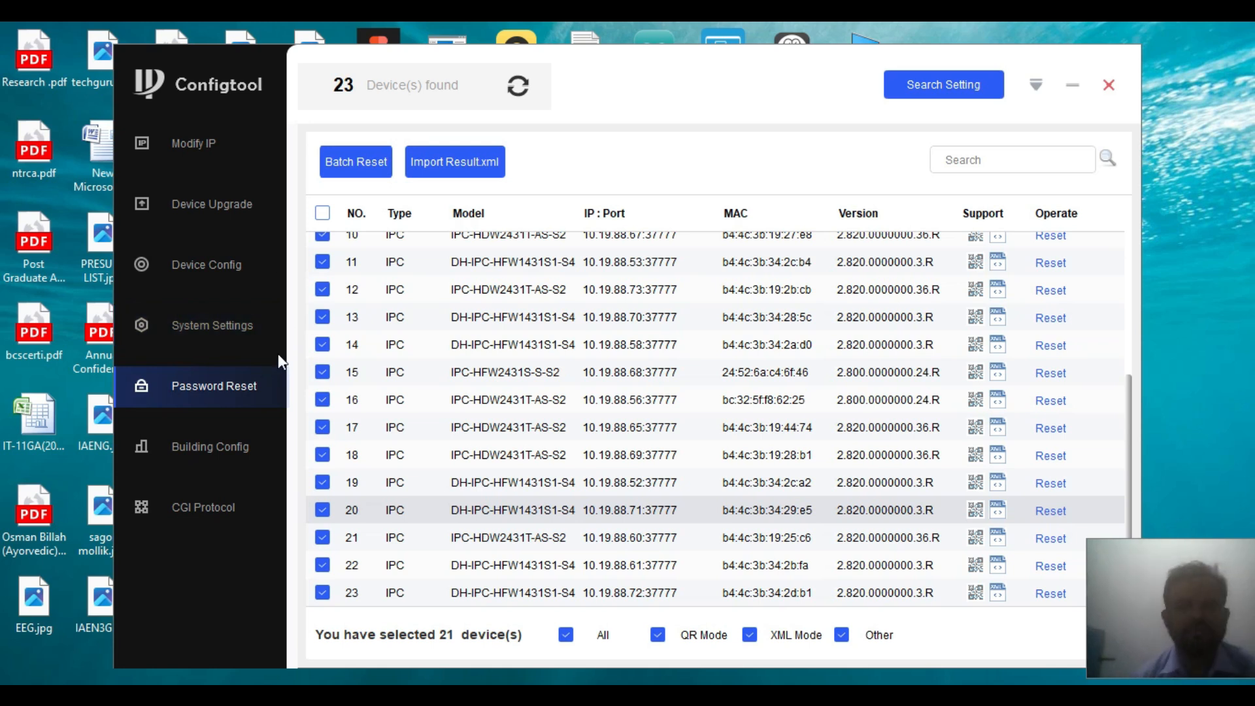
# Start a batch password reset for the selected devices and export their XML file to E:/CSENVR/ExportFile.xml
pyautogui.click(357, 162)
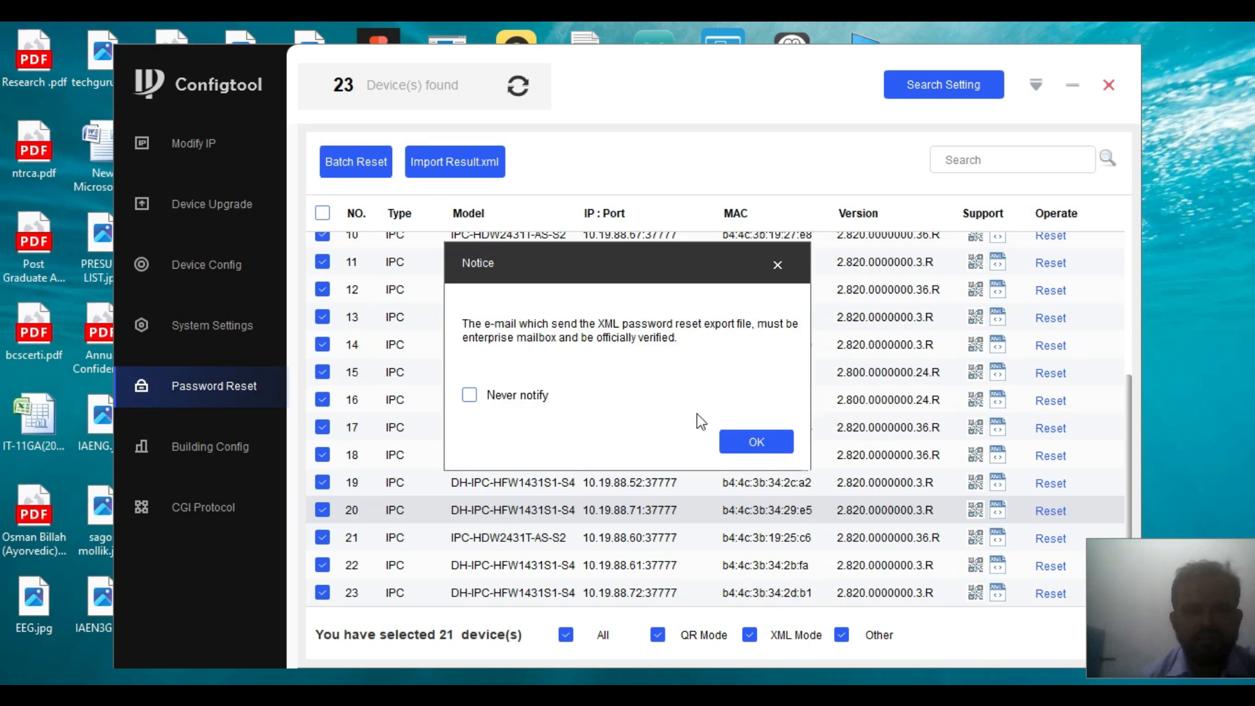
pyautogui.click(749, 448)
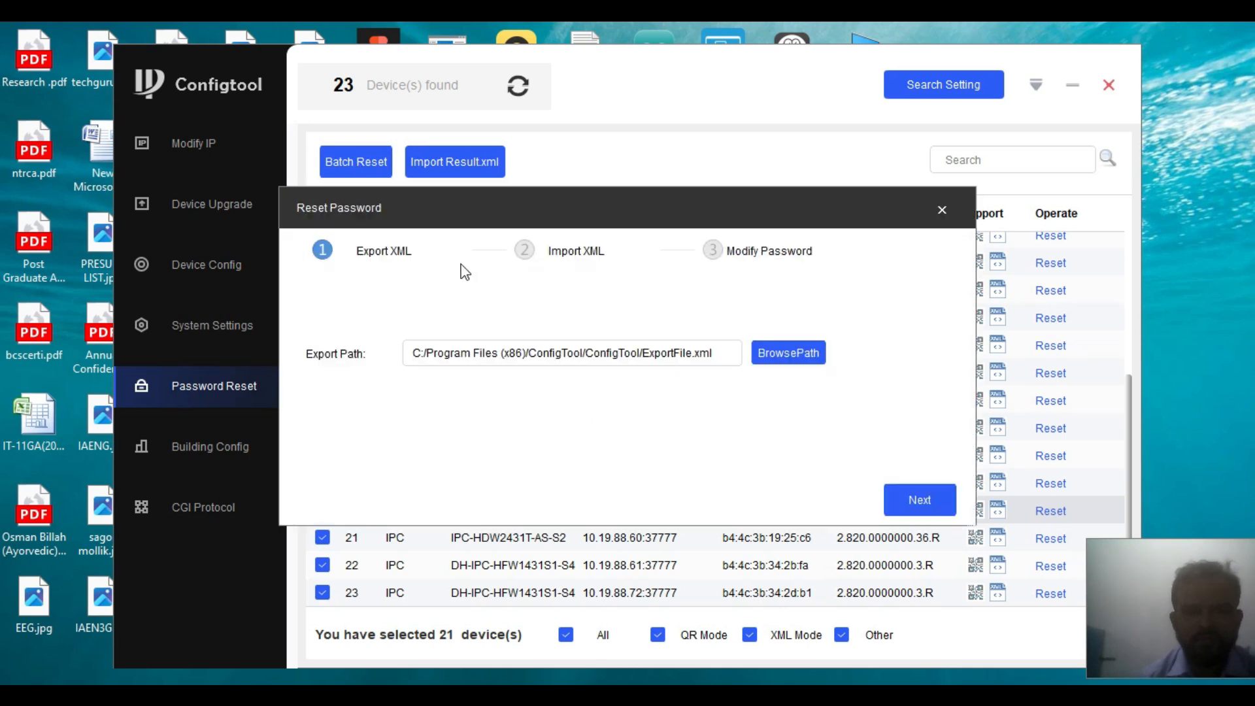
pyautogui.moveTo(492, 206); pyautogui.dragTo(508, 253)
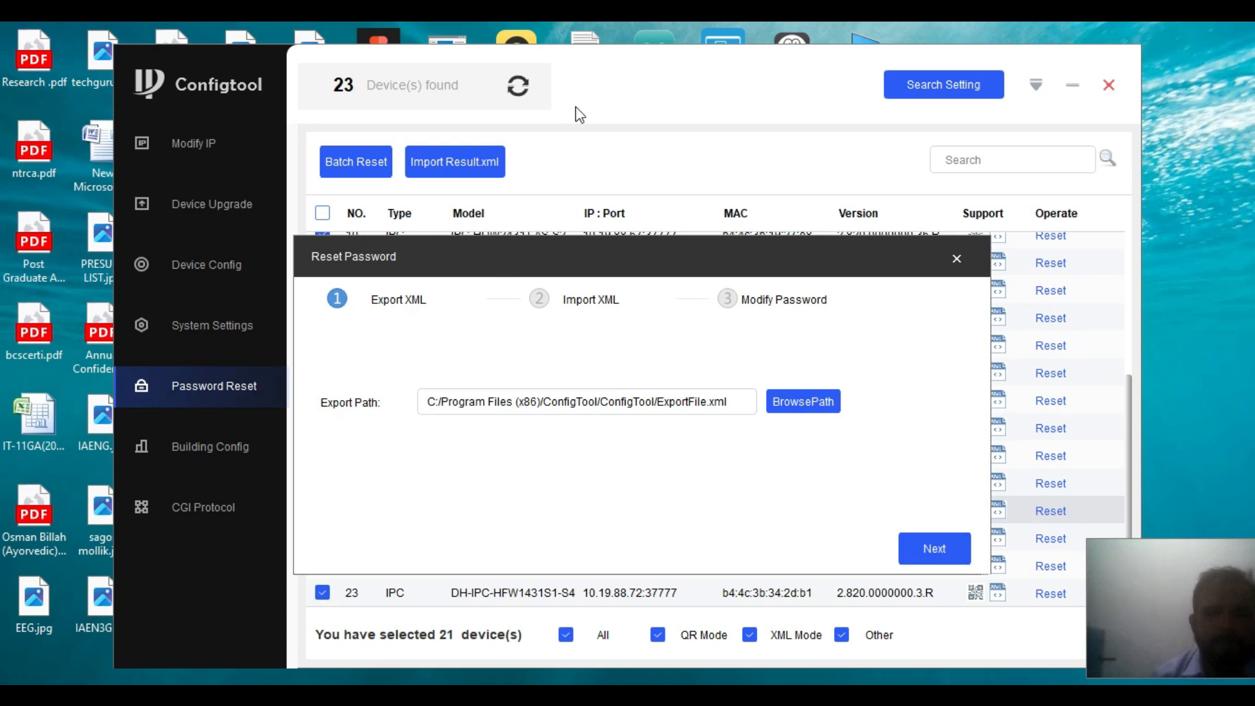
pyautogui.click(793, 400)
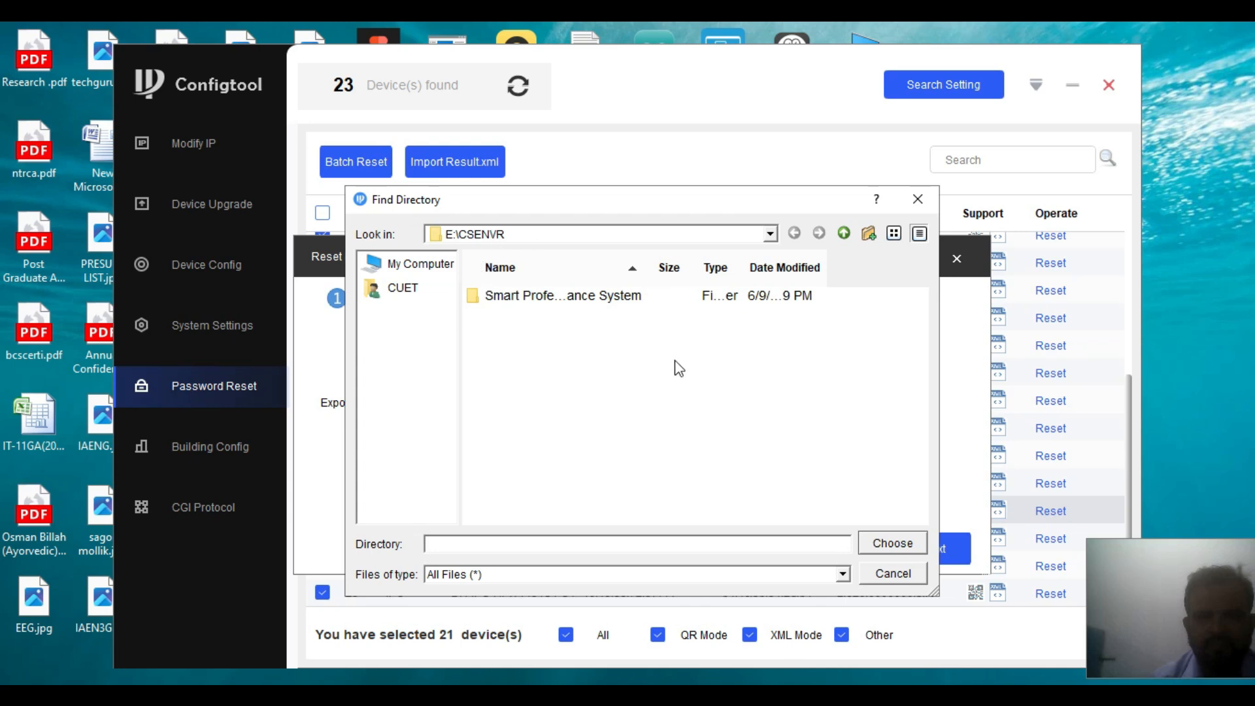
pyautogui.click(890, 545)
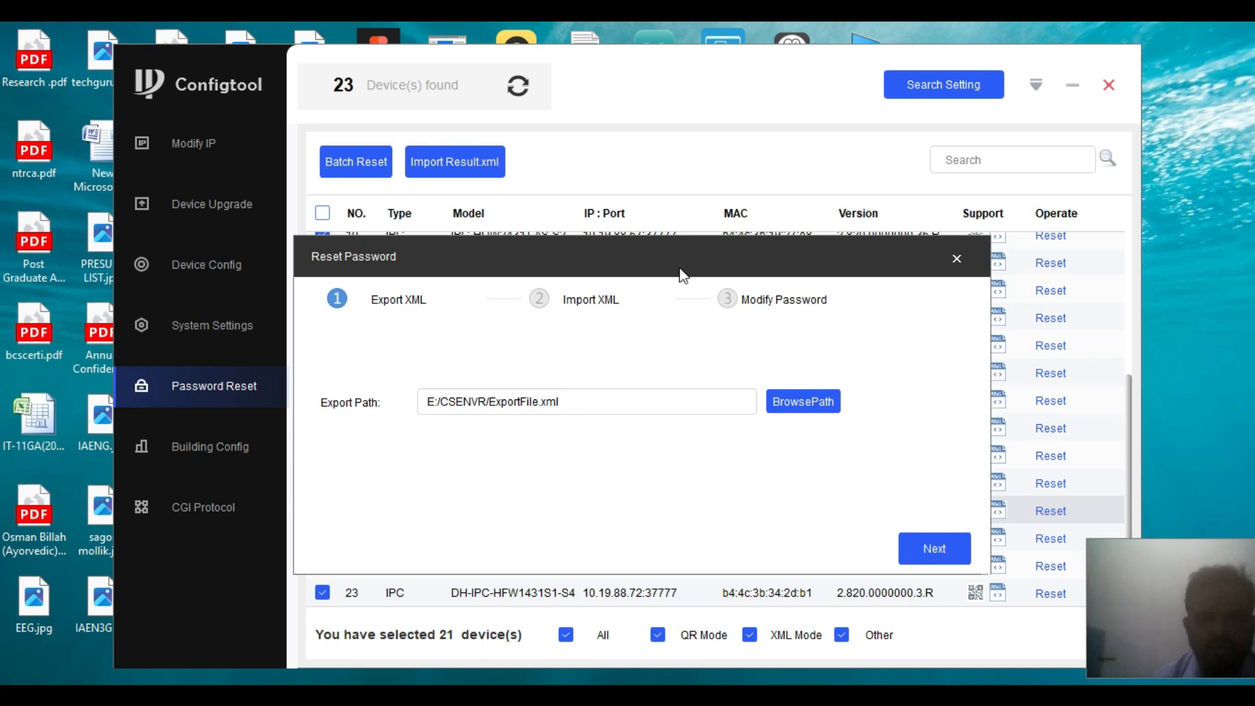
pyautogui.moveTo(684, 252); pyautogui.dragTo(707, 235)
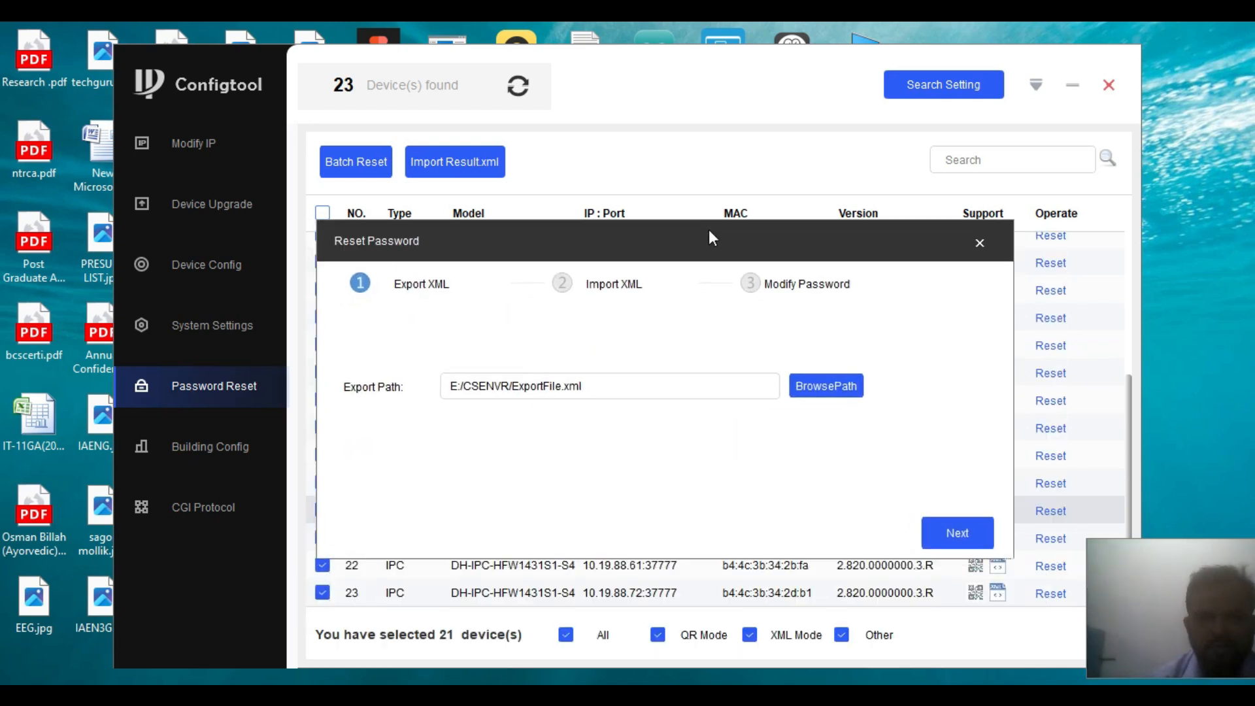
pyautogui.click(956, 534)
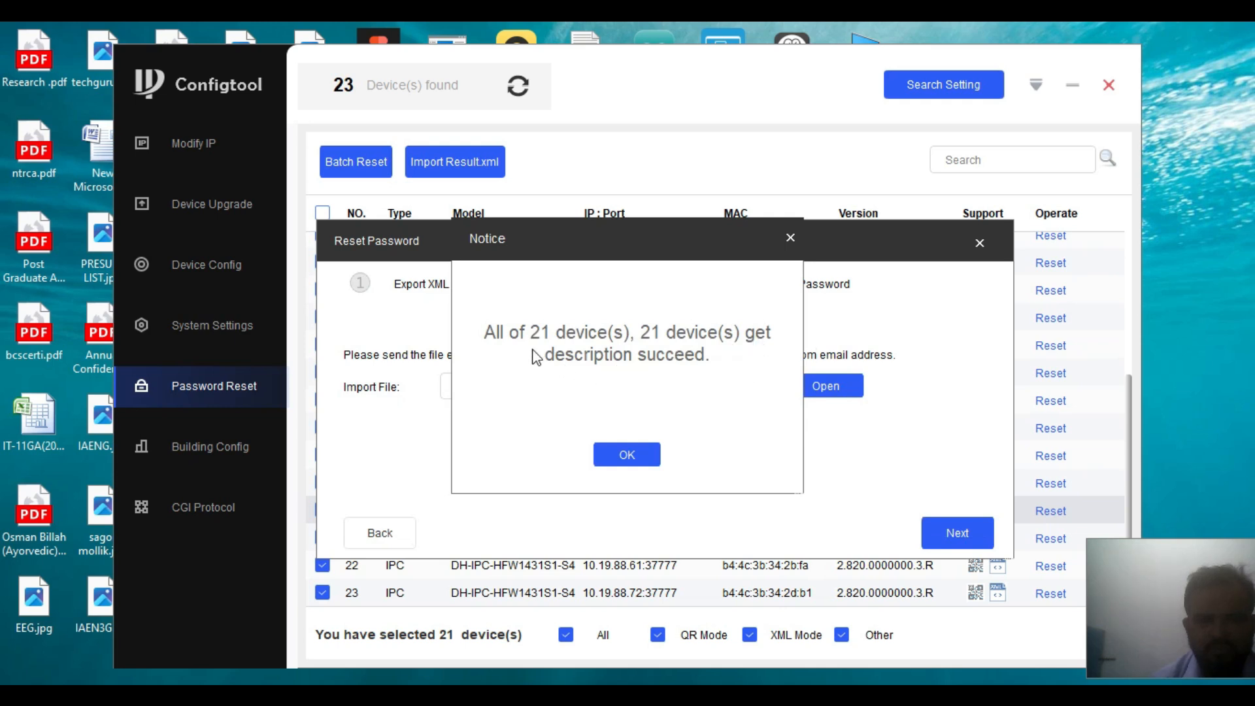
pyautogui.click(631, 454)
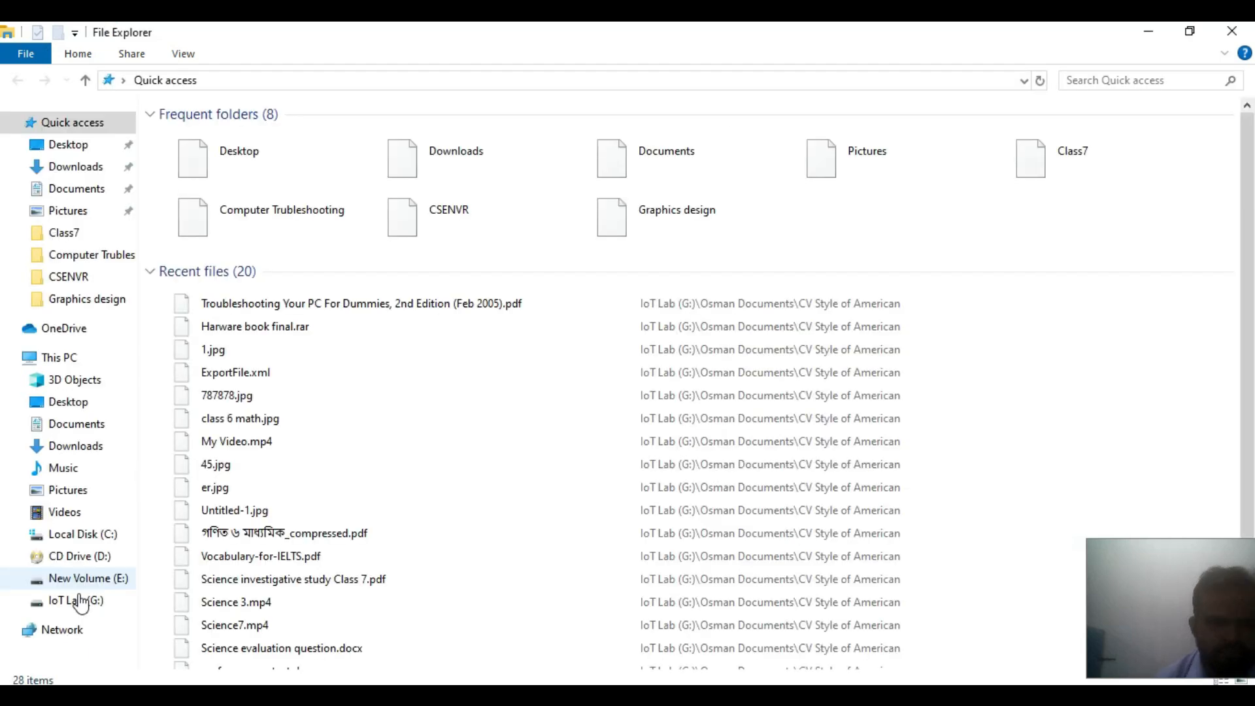
# Switch to File Explorer and open the CSENVR folder on New Volume (E:) that holds the exported XML file
pyautogui.click(97, 578)
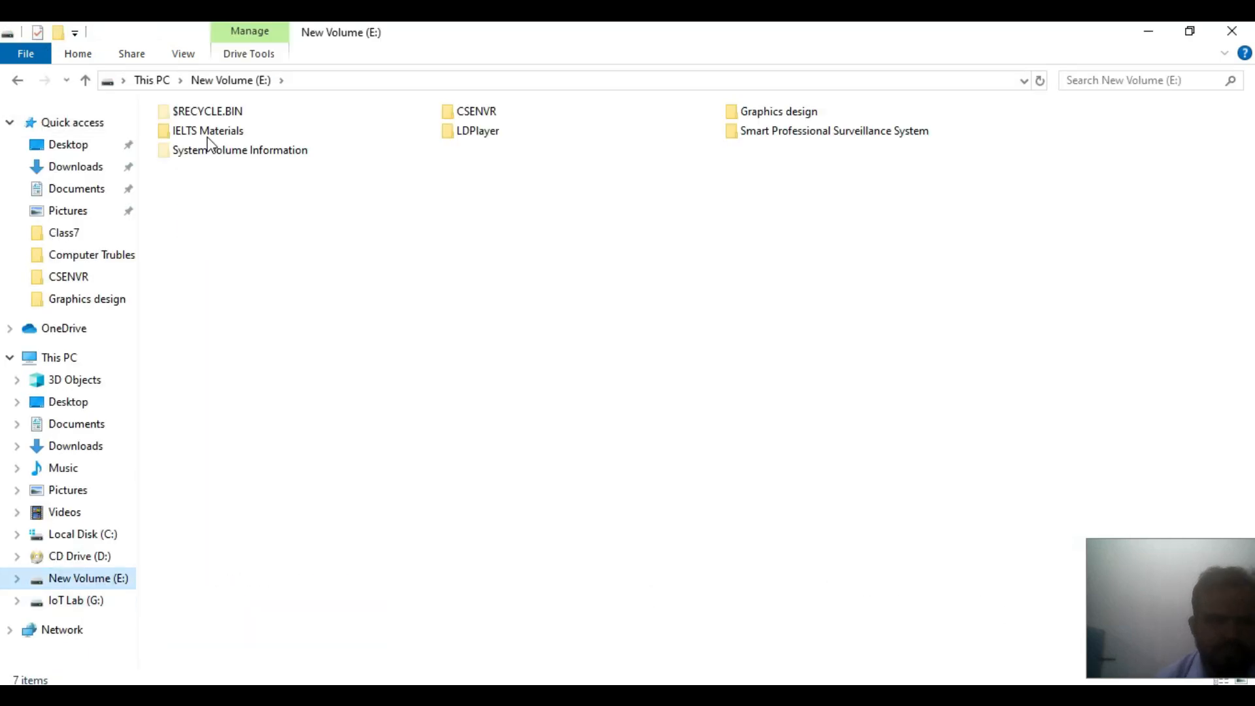
pyautogui.click(257, 259)
pyautogui.click(26, 76)
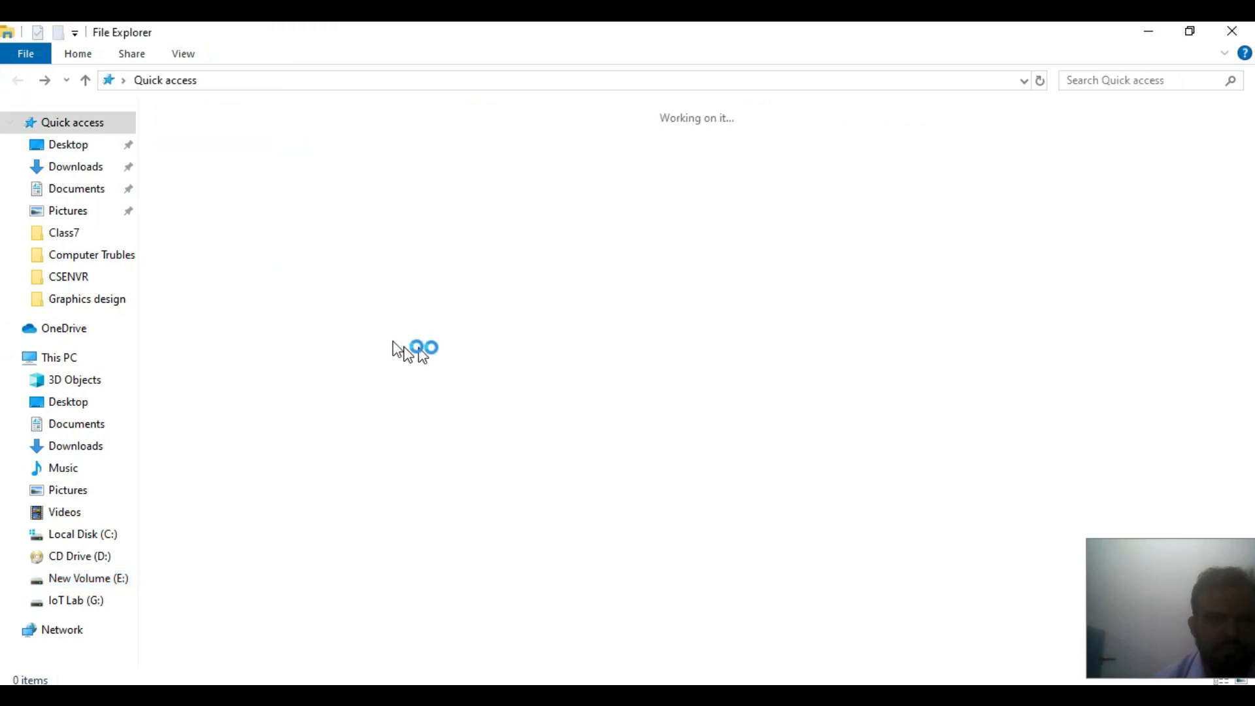
pyautogui.click(83, 577)
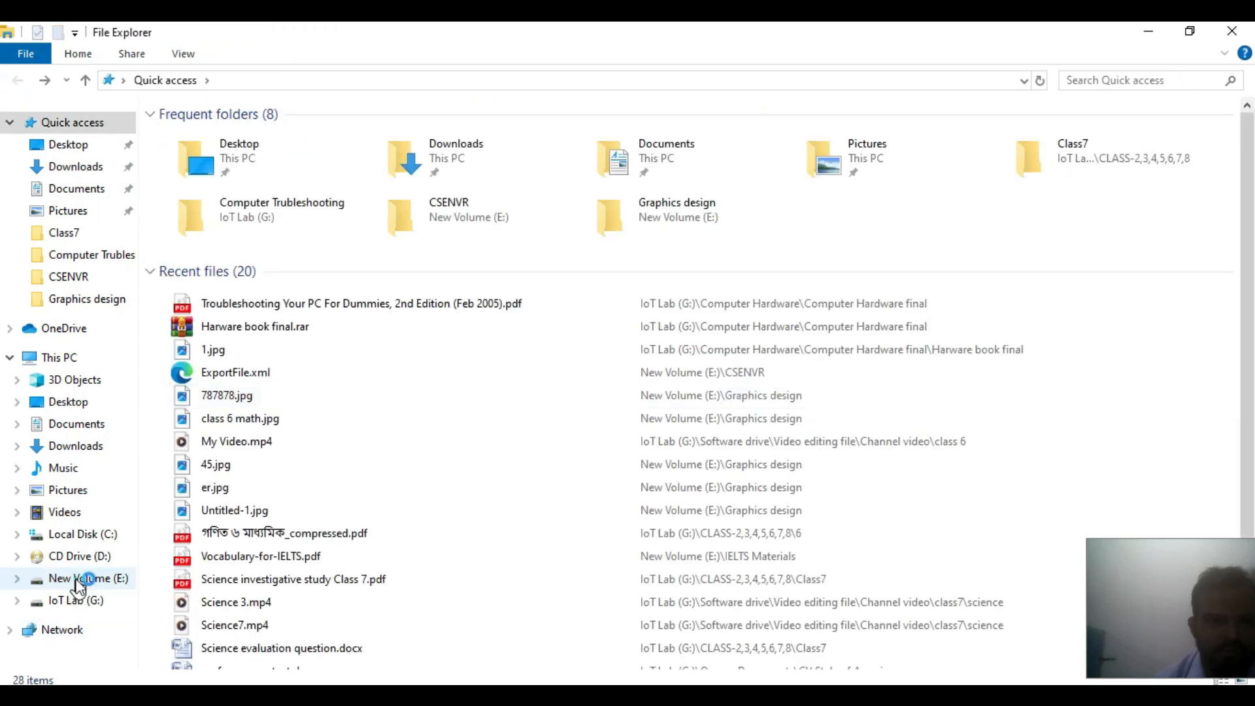
pyautogui.click(342, 284)
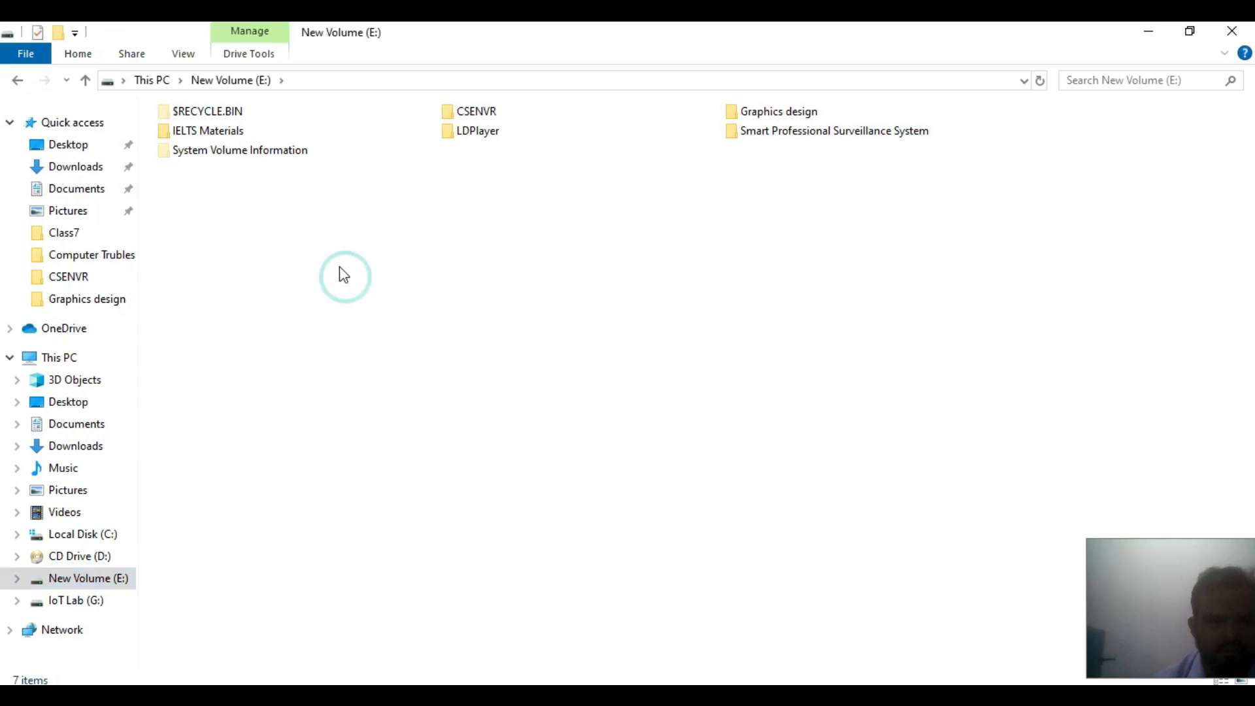
pyautogui.click(55, 601)
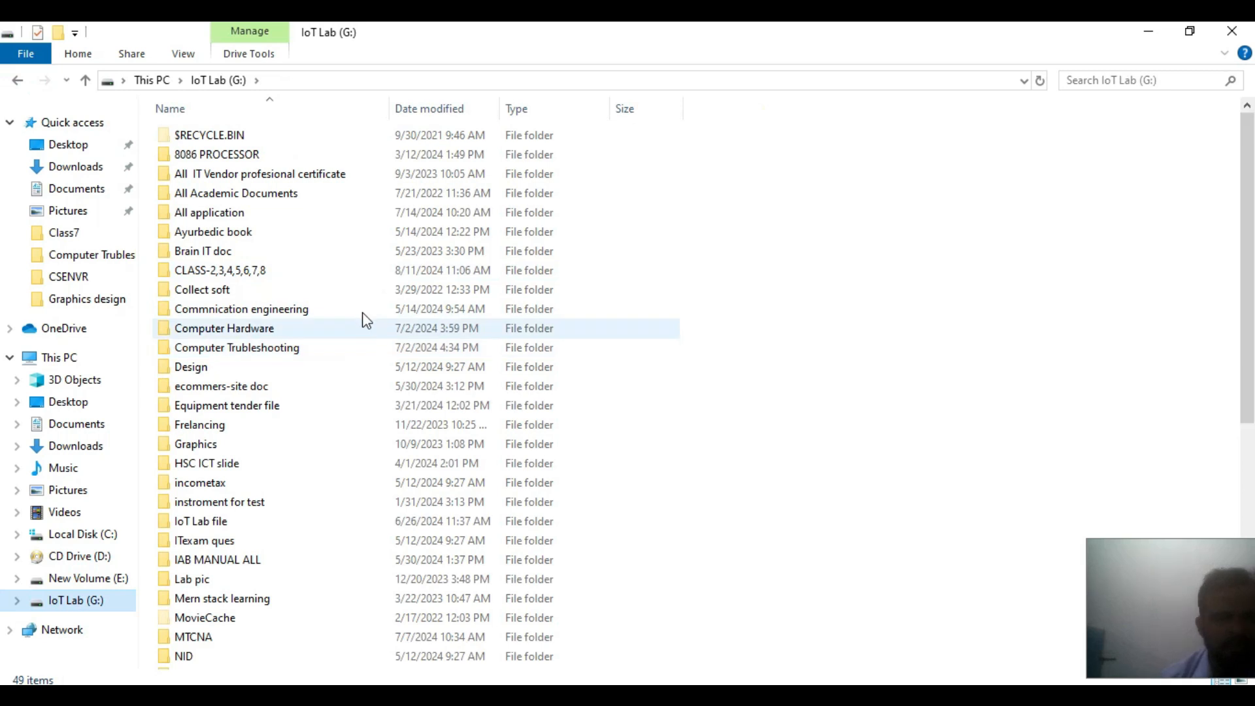
pyautogui.click(74, 576)
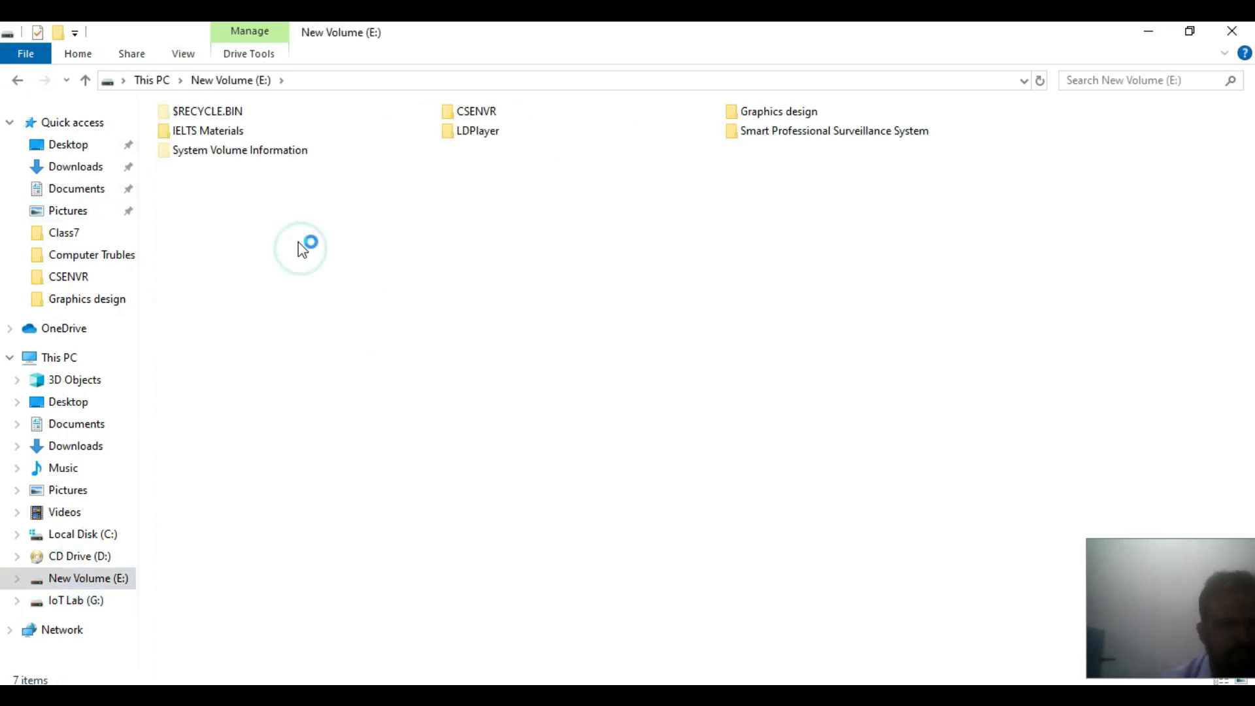
pyautogui.doubleClick(487, 114)
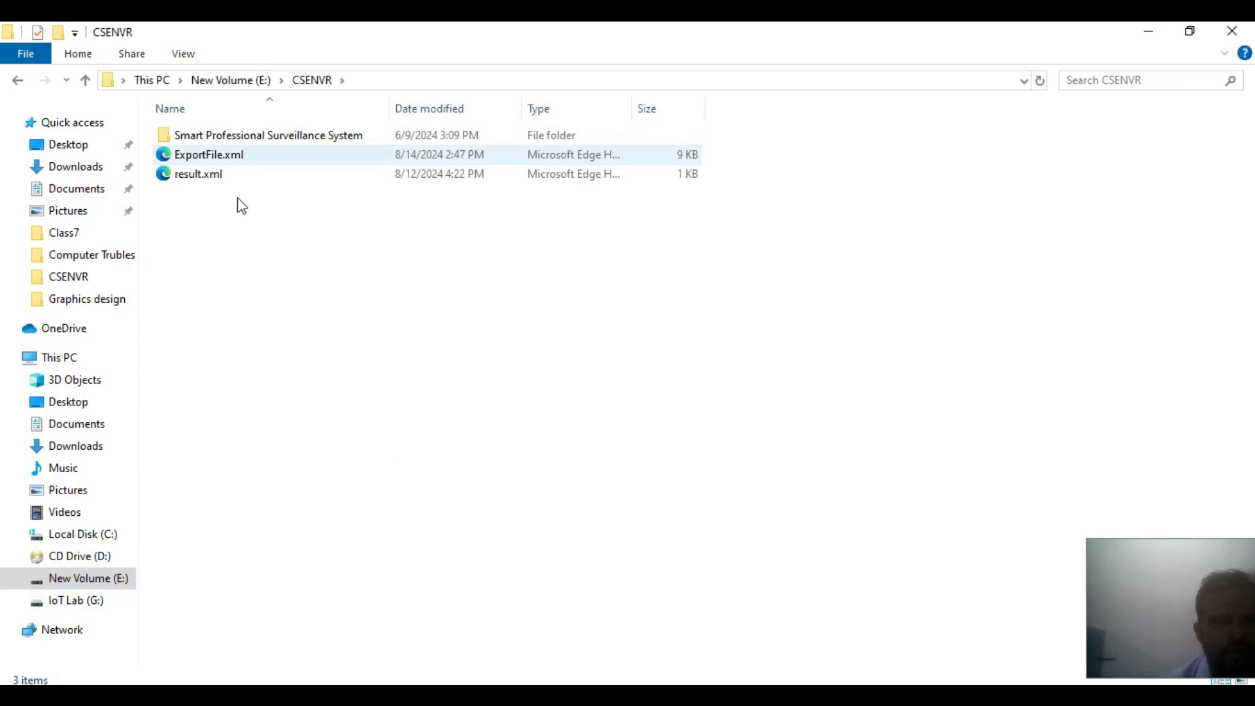
# Delete ExportFile.xml and result.xml from the CSENVR folder and close its window
pyautogui.click(229, 155)
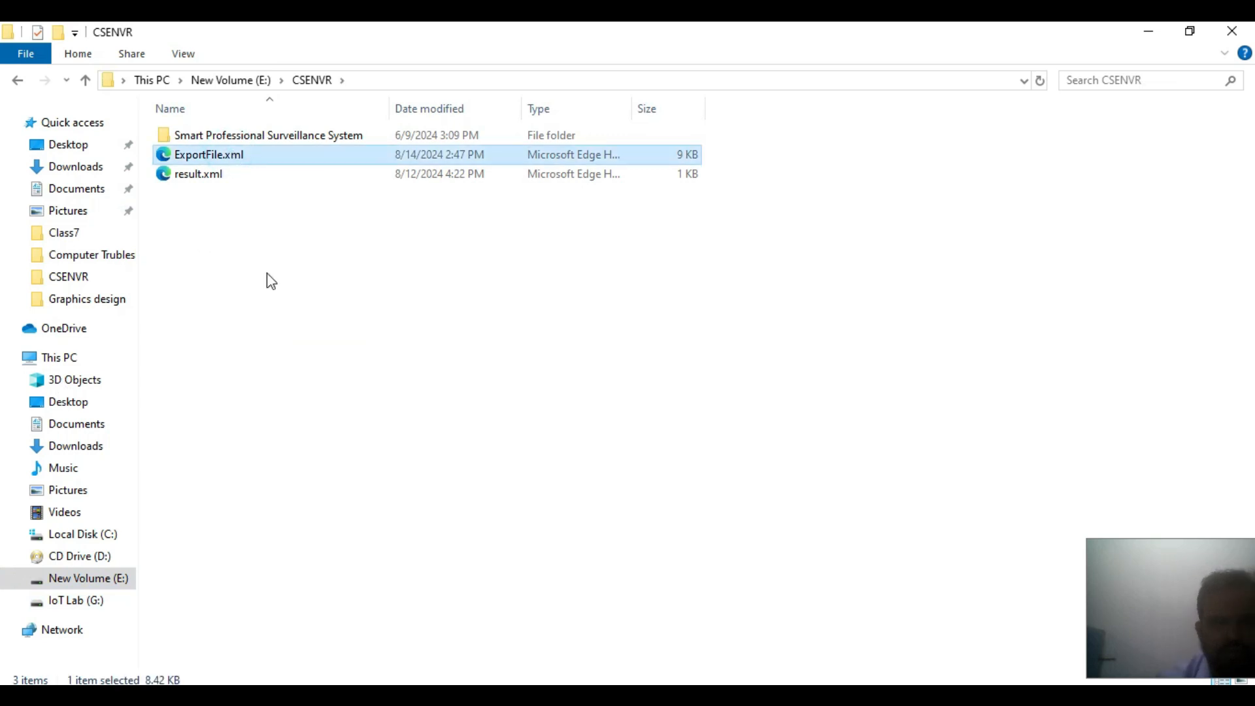
pyautogui.press('Delete')
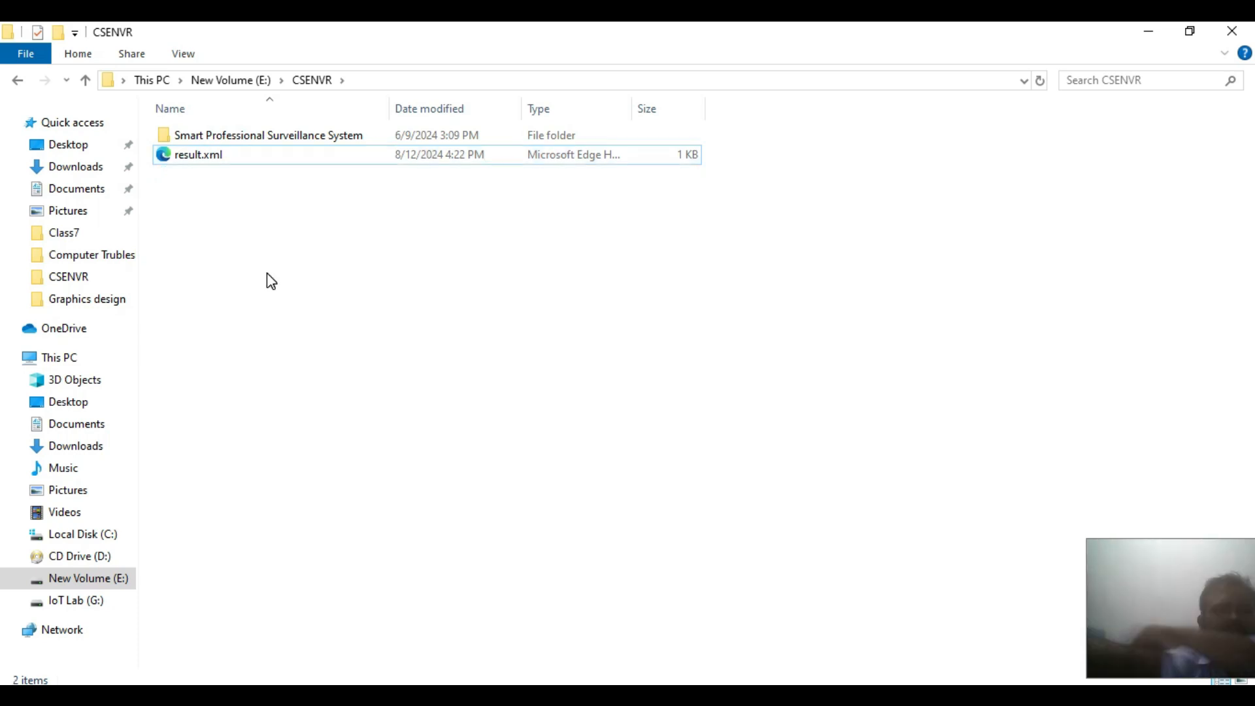
pyautogui.click(198, 157)
pyautogui.click(192, 152)
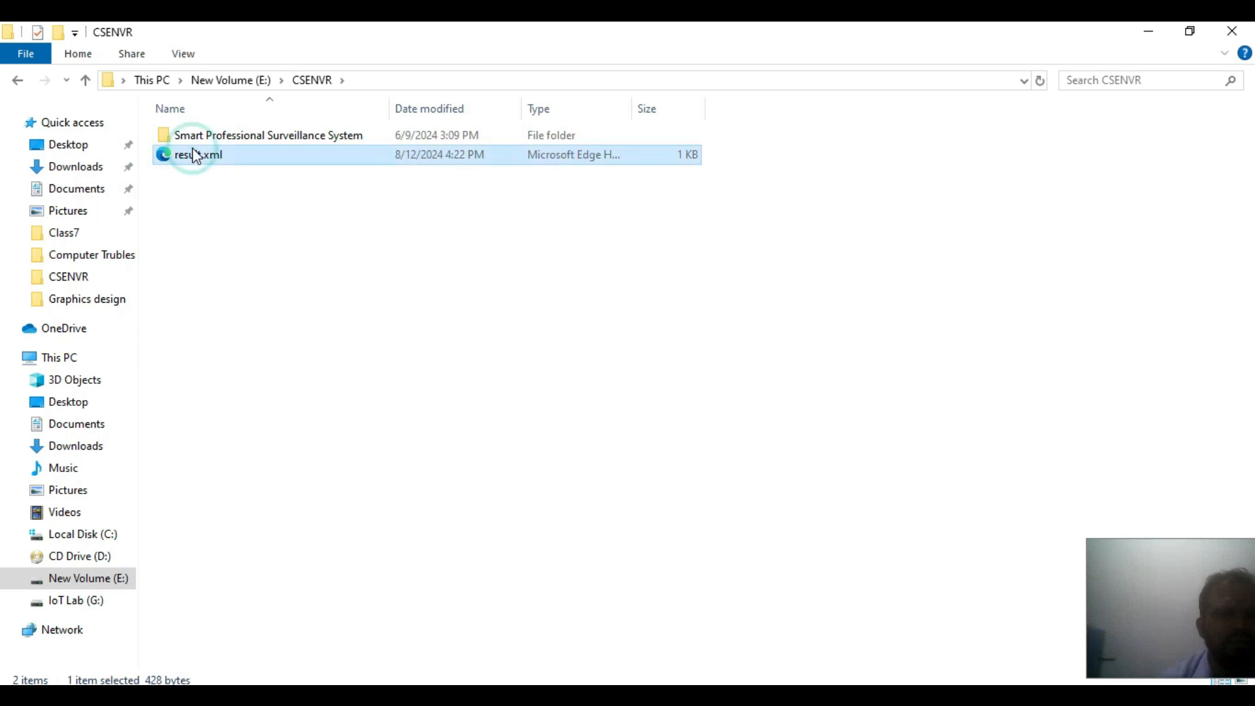
pyautogui.press('Delete')
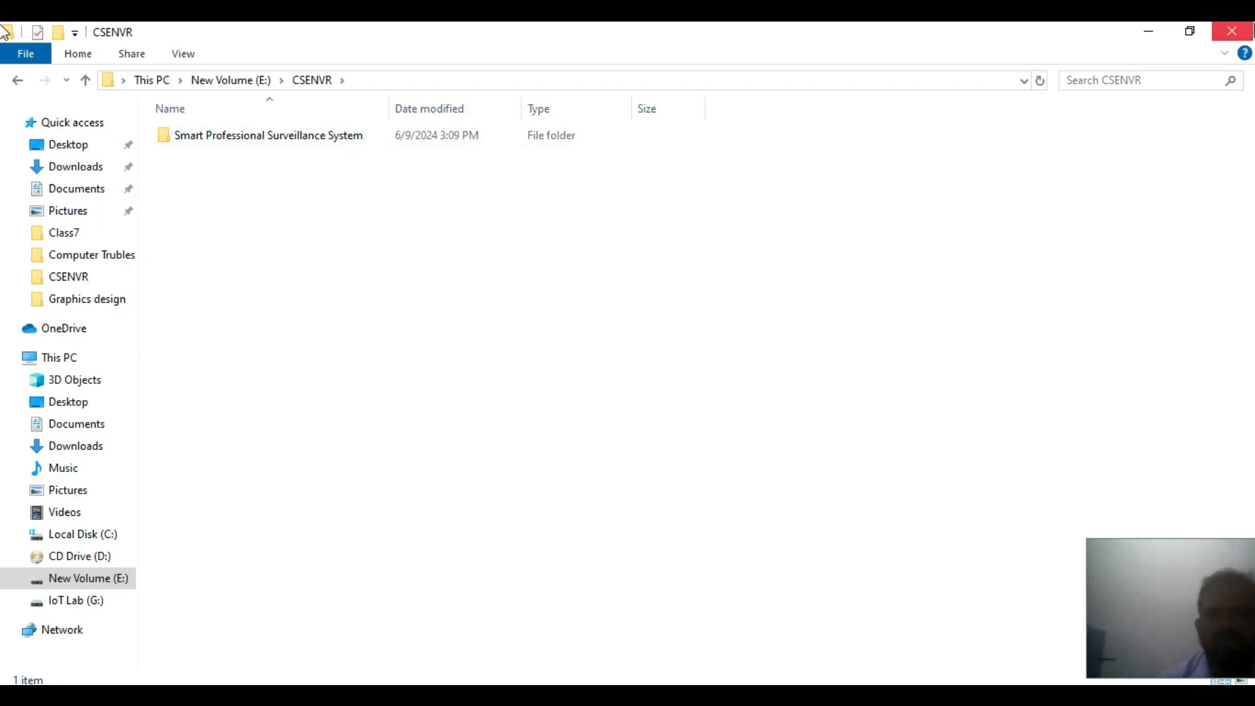
pyautogui.click(1248, 31)
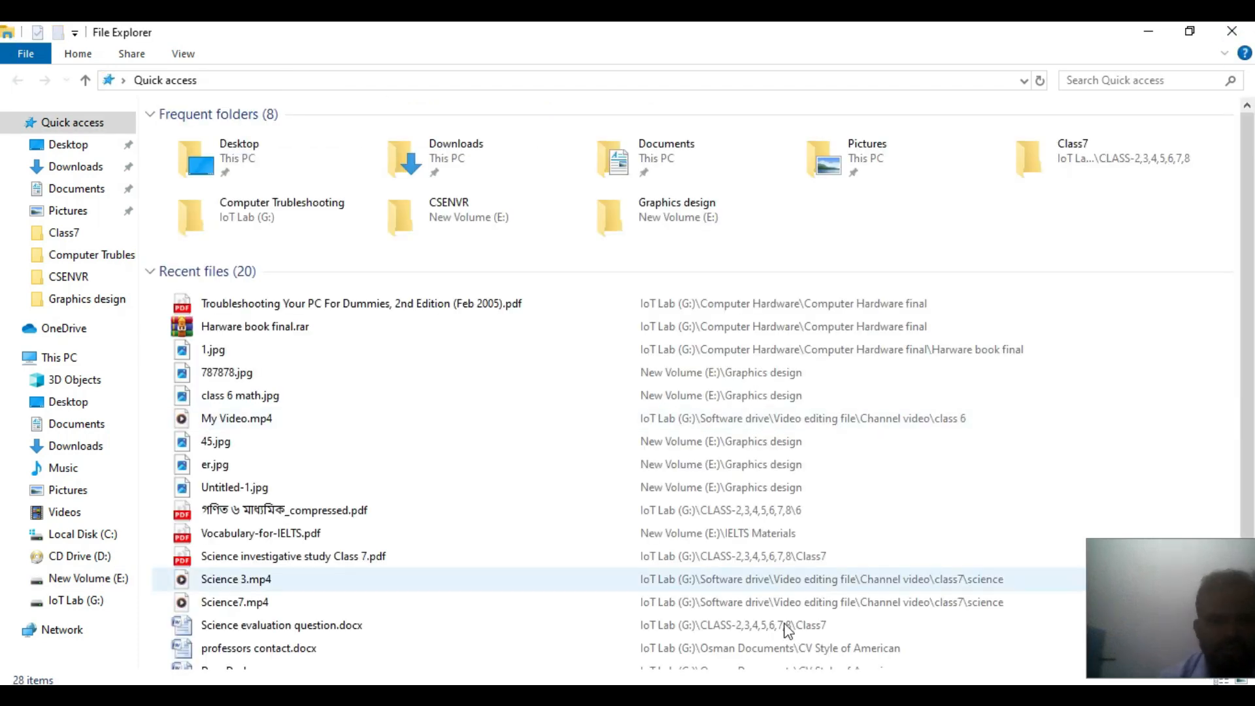
# Switch to ConfigTool, restart the batch reset and export the XML file to C:/Program Files (x86)/ConfigTool/ConfigTool/ExportFile.xml
pyautogui.hotkey('alt', 'Tab')
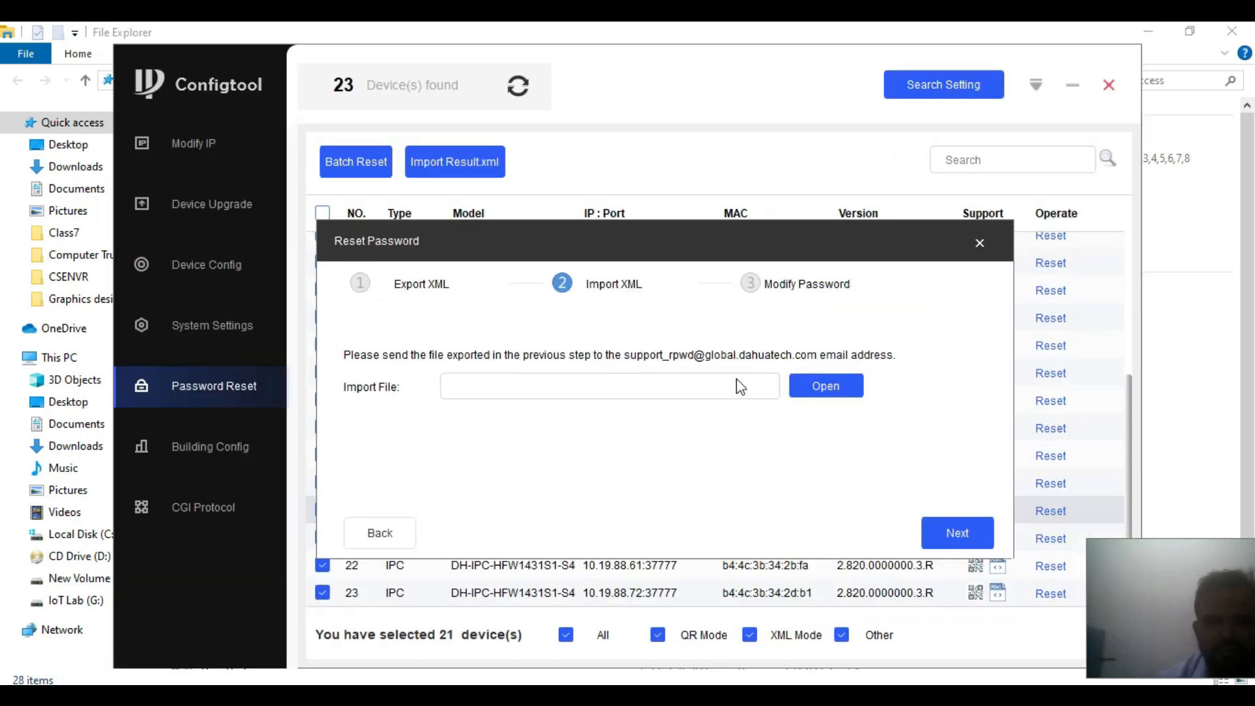
pyautogui.click(974, 253)
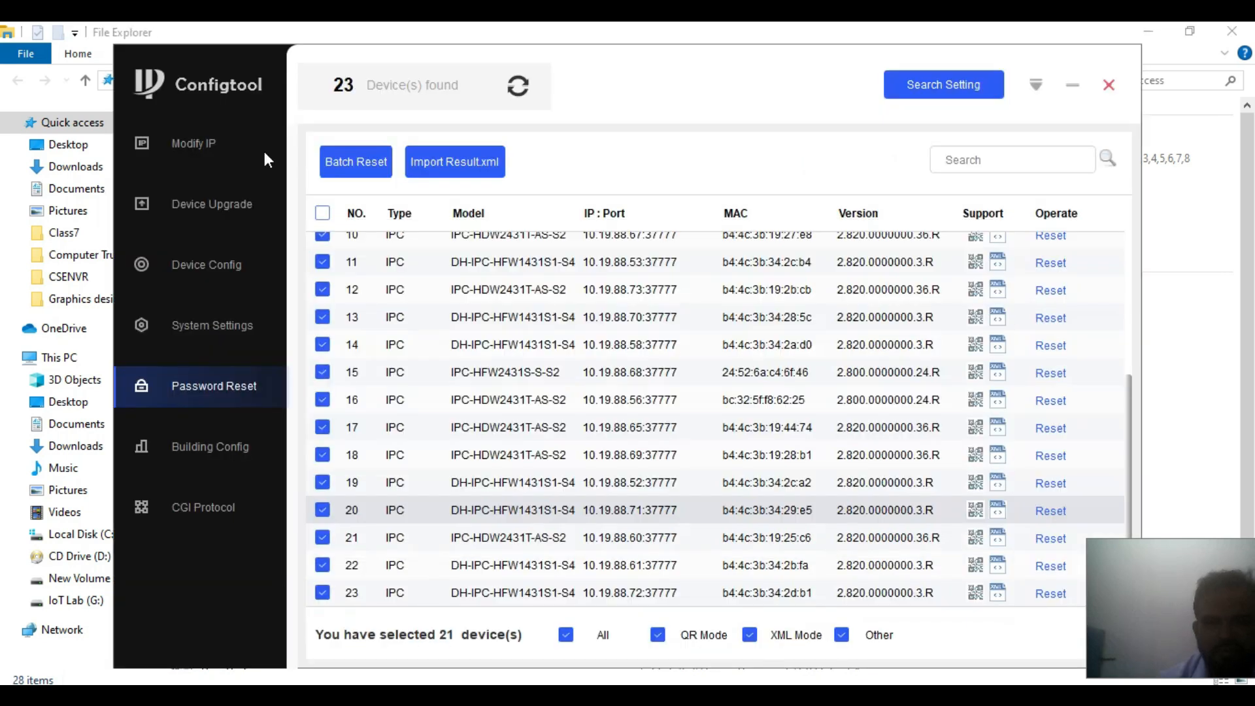
pyautogui.click(359, 162)
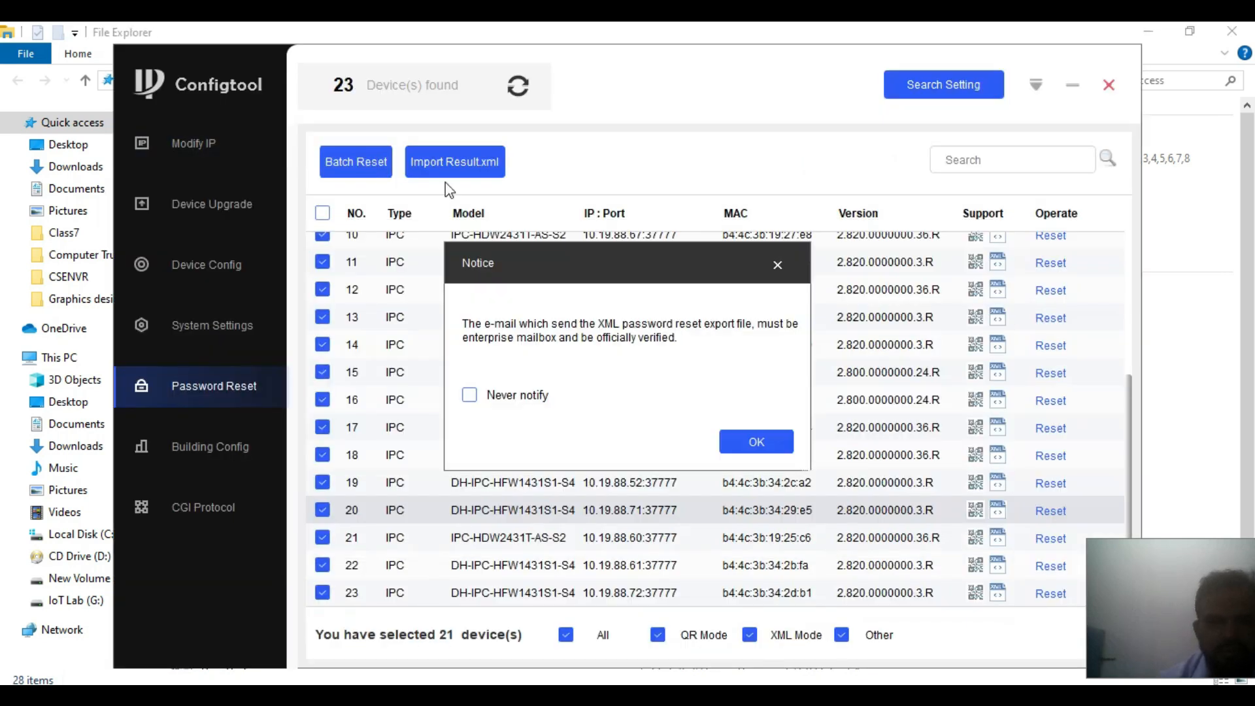
pyautogui.click(752, 441)
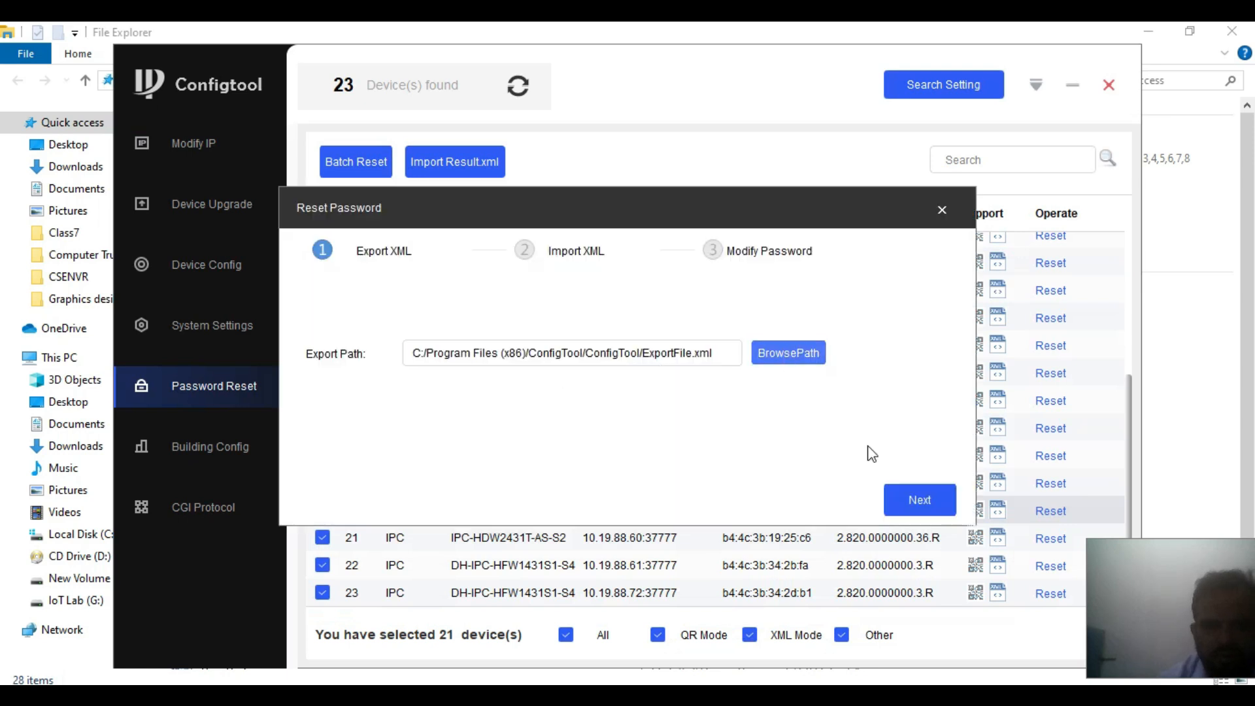
pyautogui.click(914, 500)
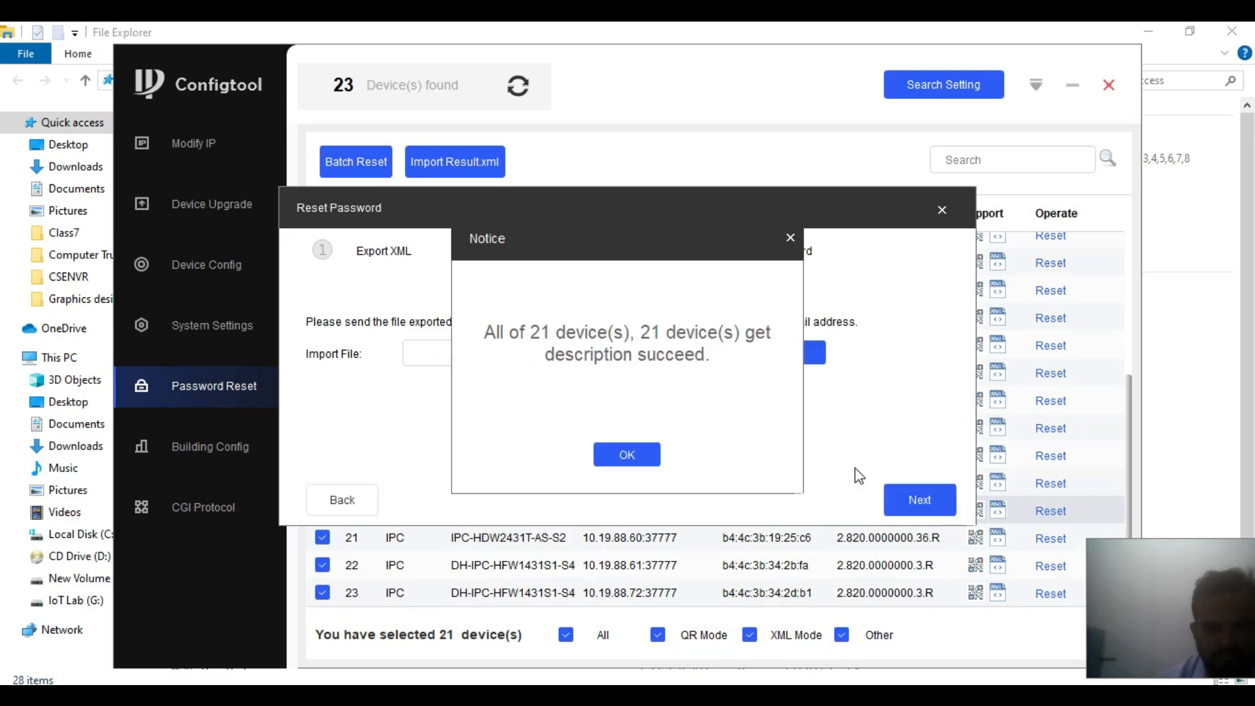
pyautogui.click(613, 461)
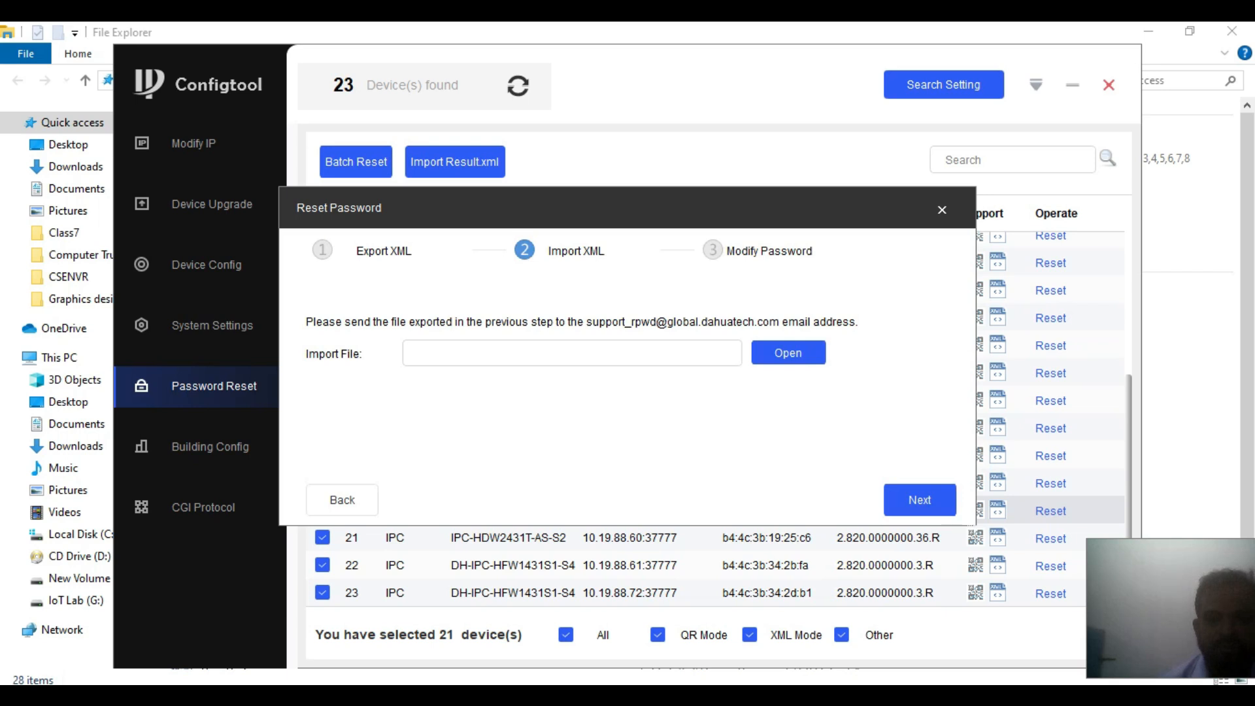
# Switch to File Explorer and check the CSENVR folder on New Volume (E:) for a newly exported XML file
pyautogui.moveTo(649, 683)
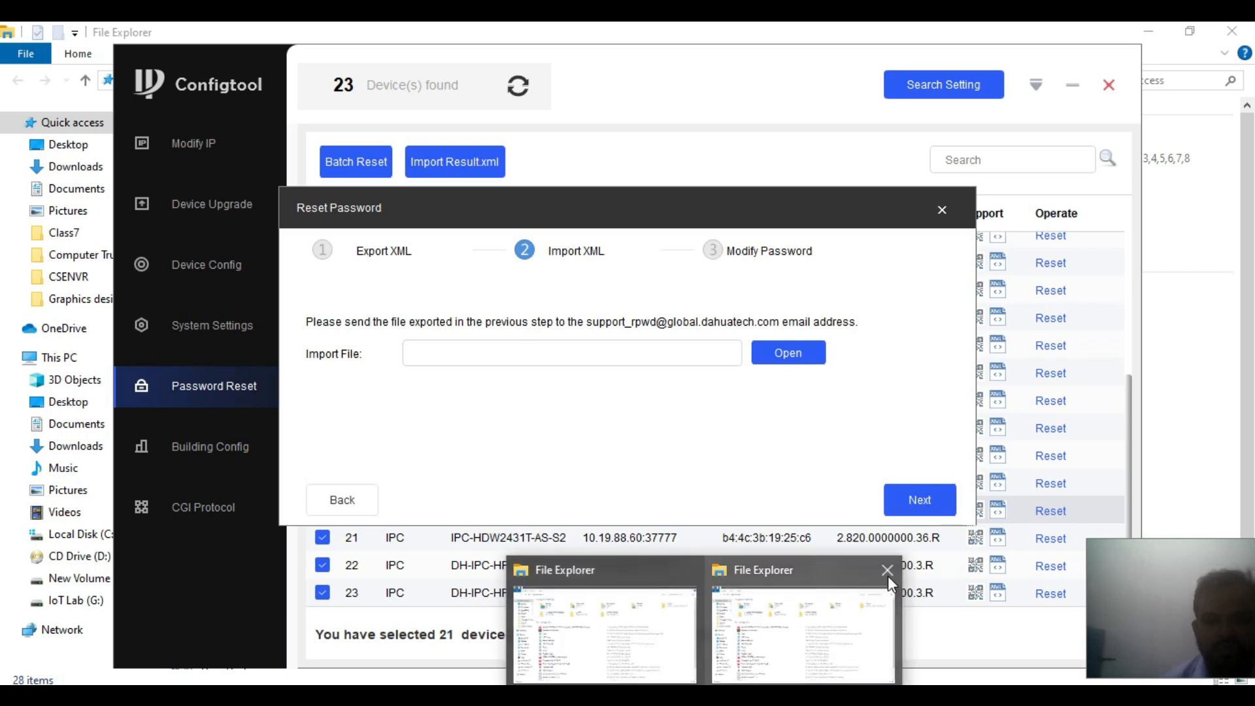
pyautogui.click(887, 571)
pyautogui.click(707, 613)
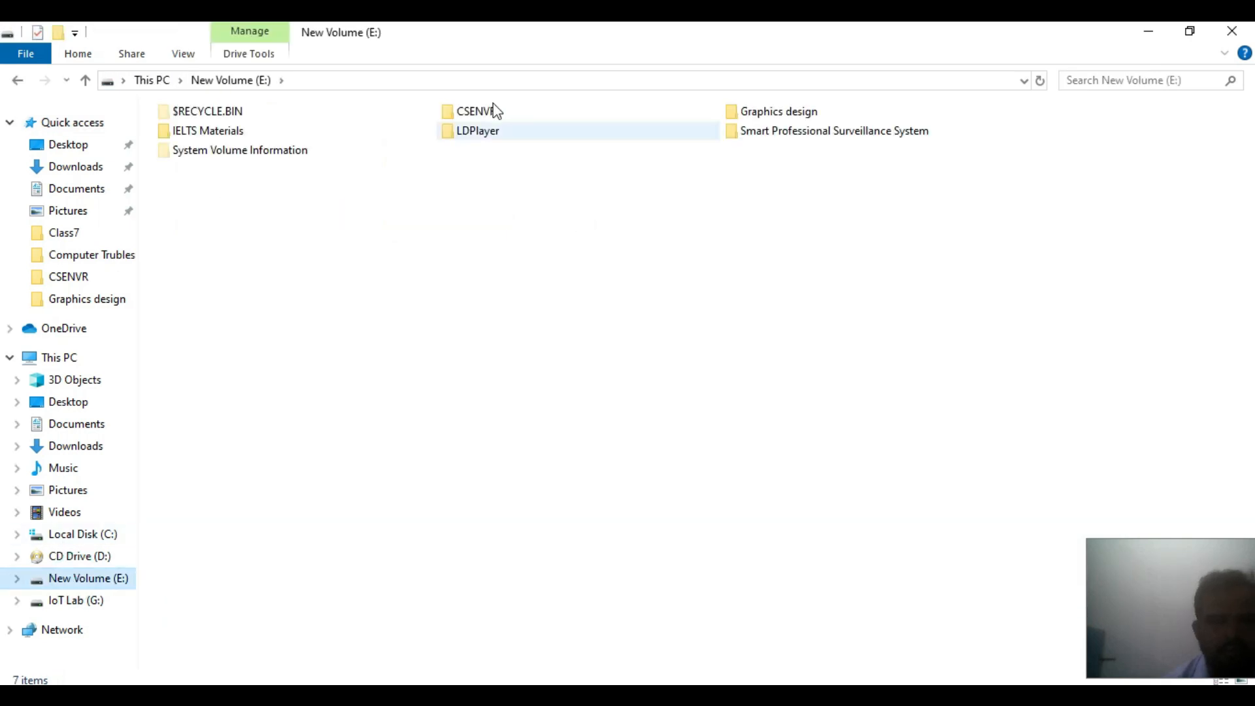
pyautogui.click(492, 116)
pyautogui.click(491, 117)
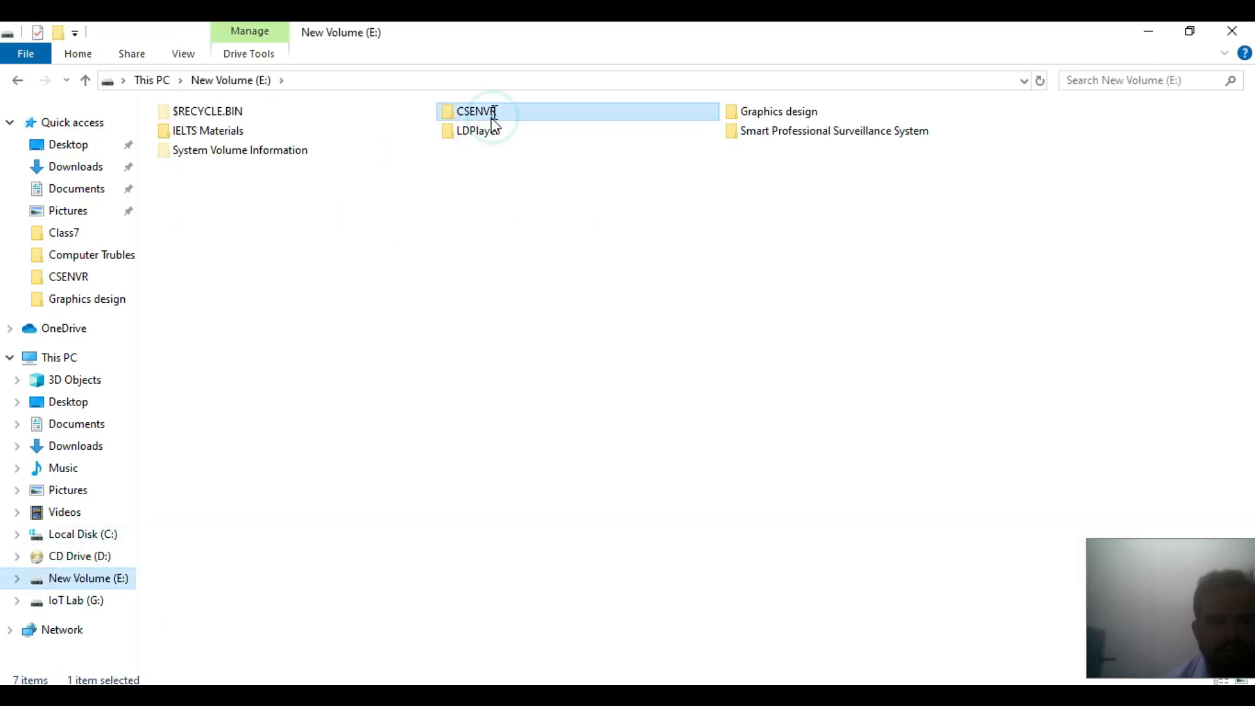
pyautogui.doubleClick(546, 111)
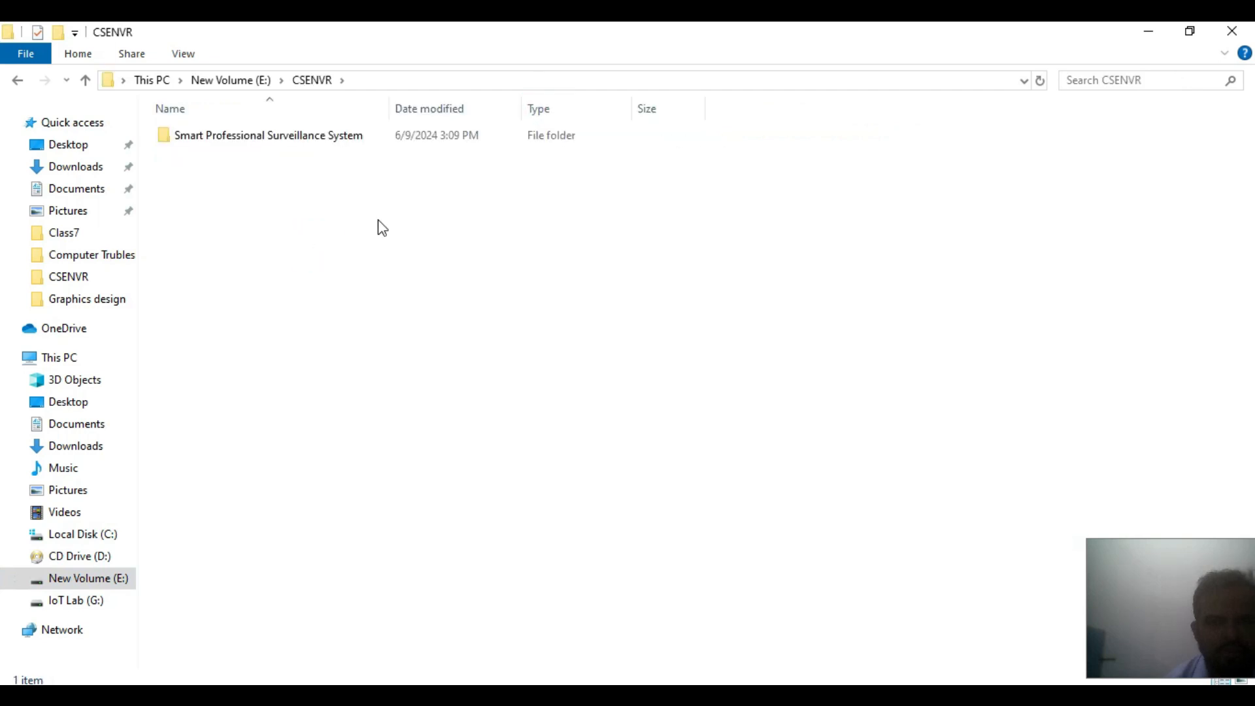
pyautogui.click(1147, 36)
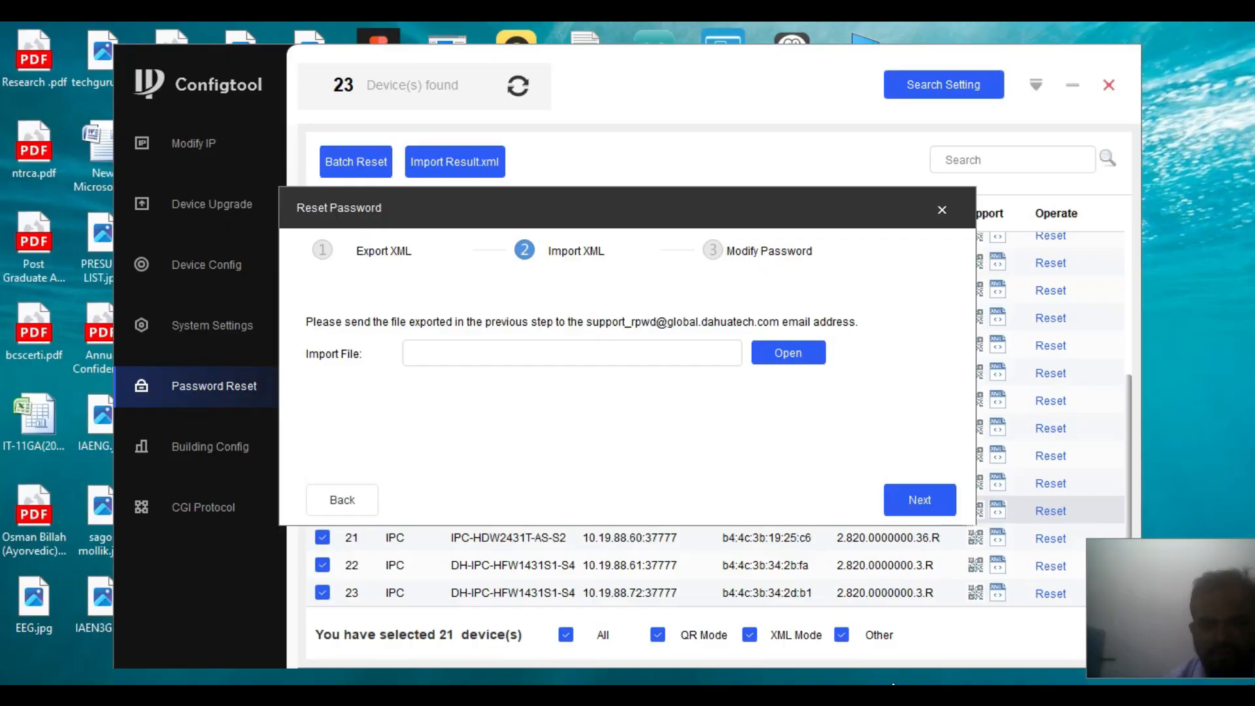
# Restart the batch reset for the selected devices and export their XML file to the E:/CSENVR folder
pyautogui.click(941, 210)
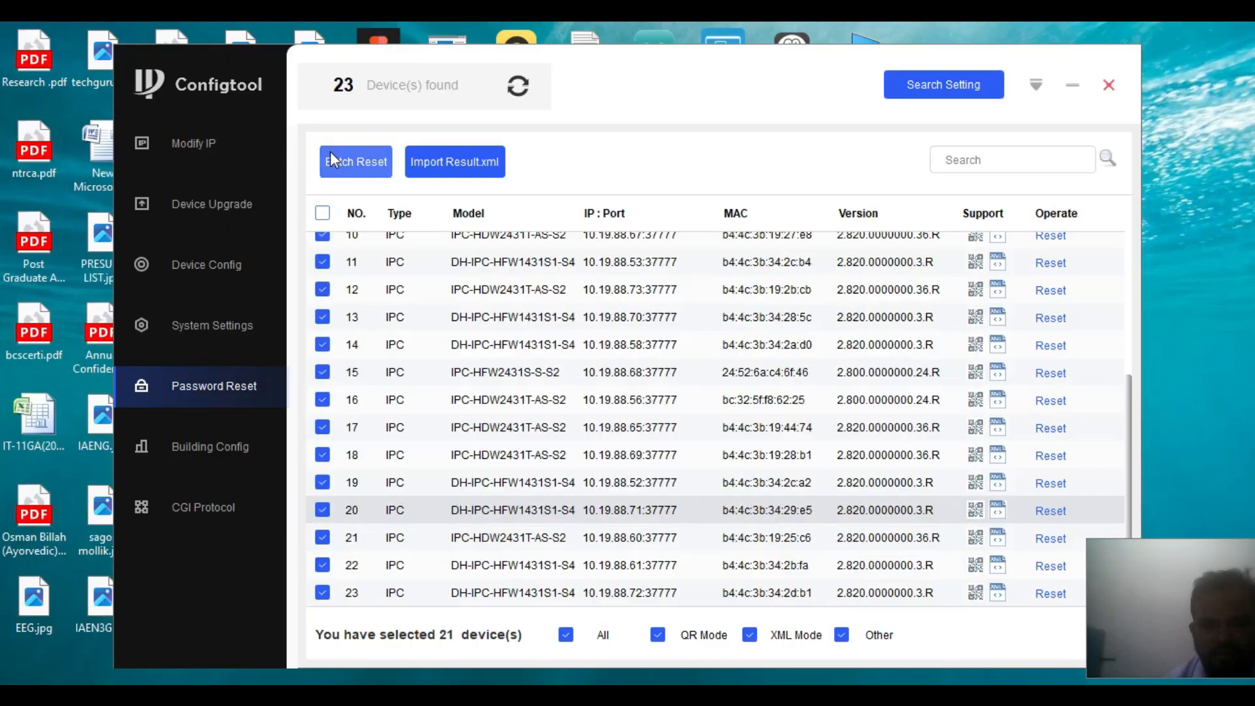
pyautogui.click(340, 160)
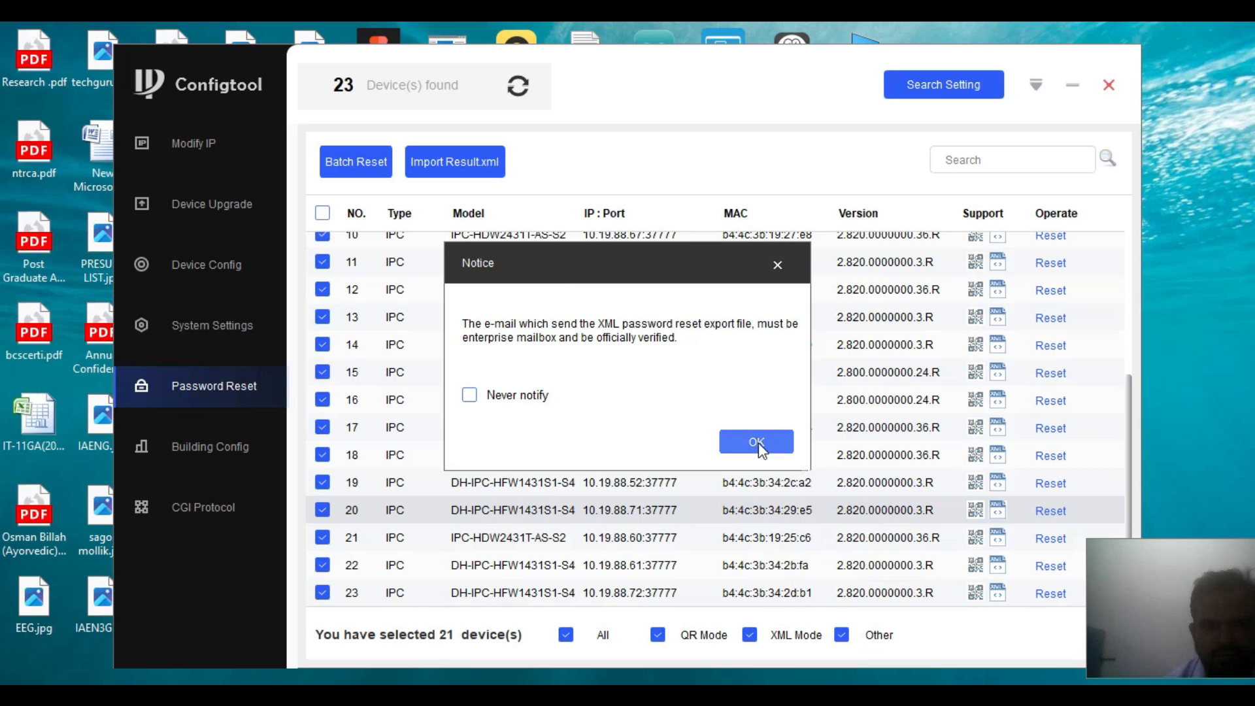
pyautogui.click(756, 442)
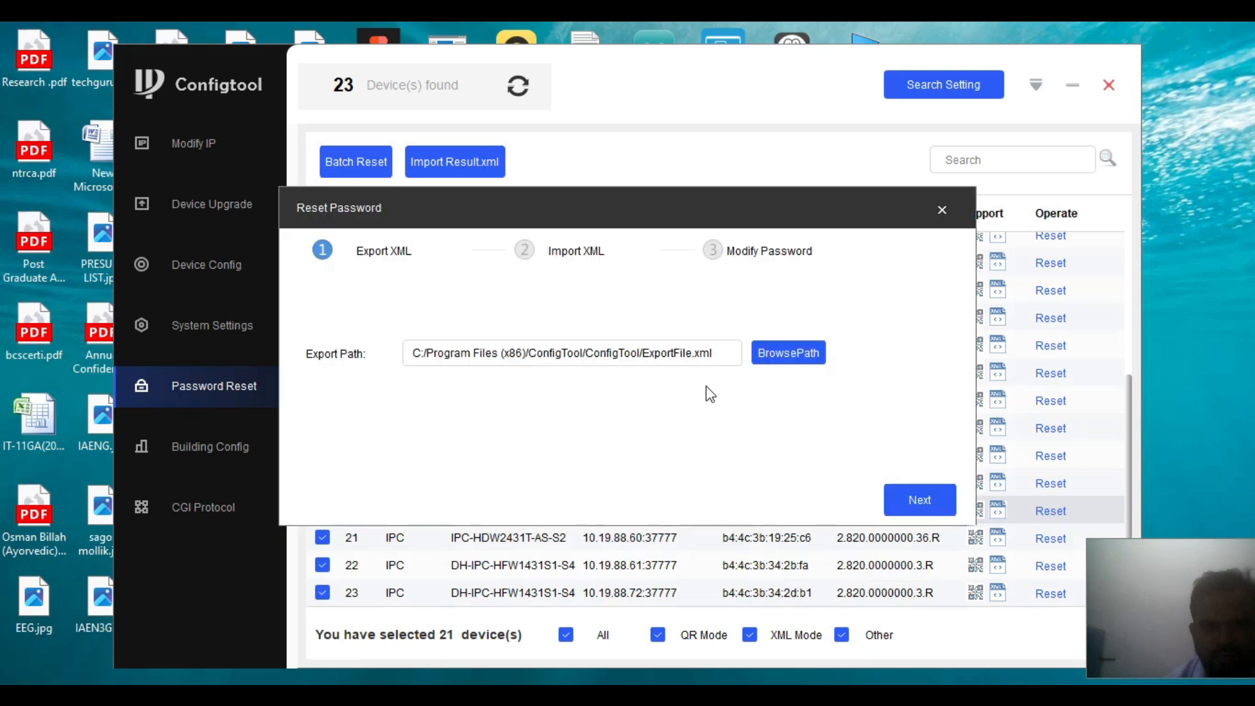
pyautogui.click(781, 355)
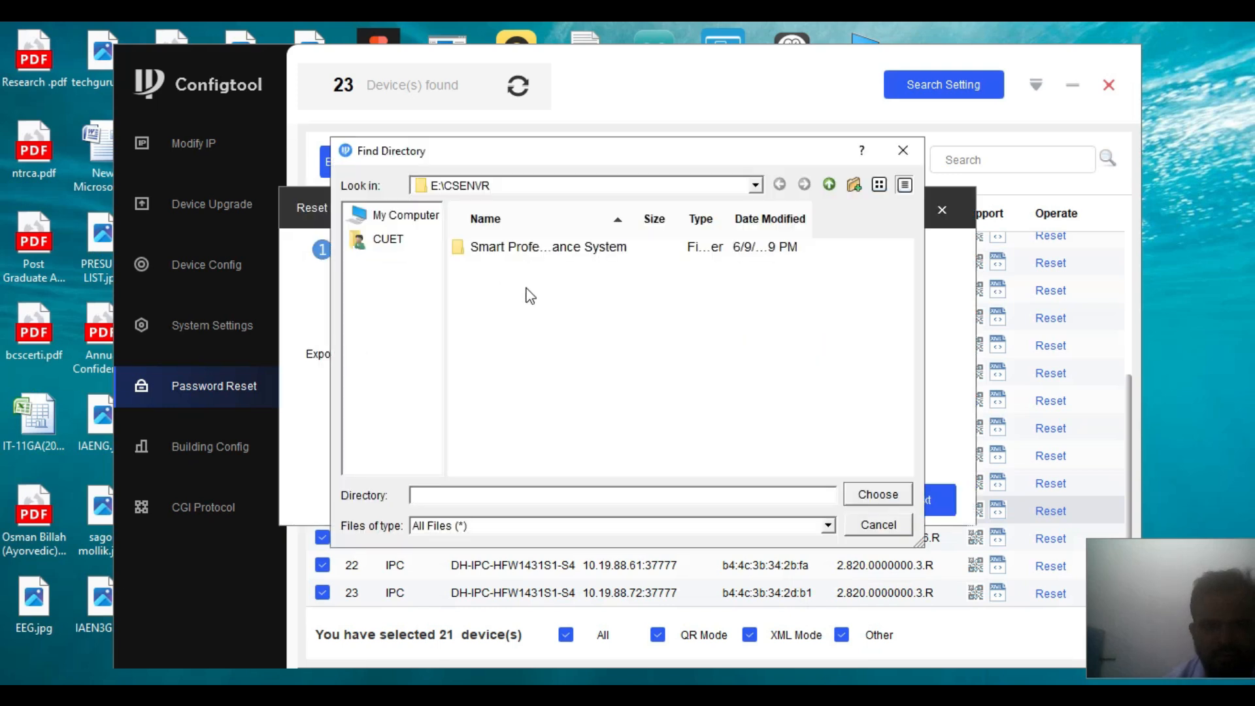
pyautogui.click(403, 222)
pyautogui.doubleClick(493, 264)
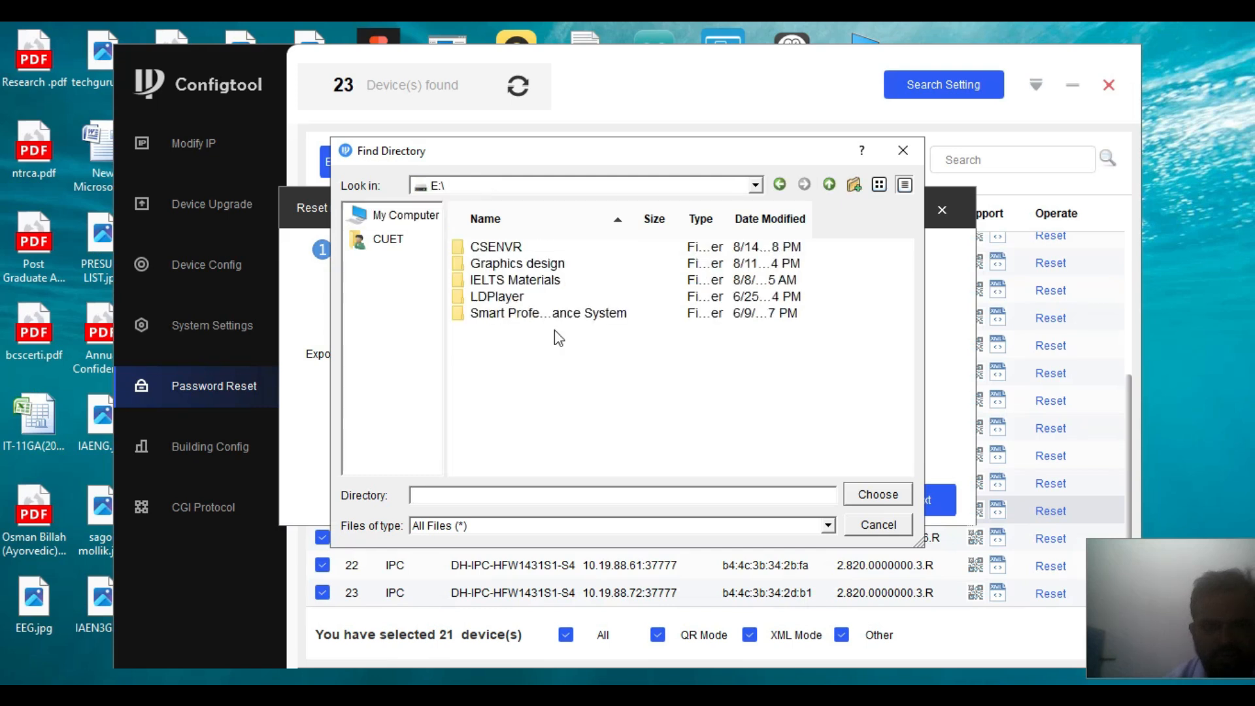
pyautogui.doubleClick(495, 247)
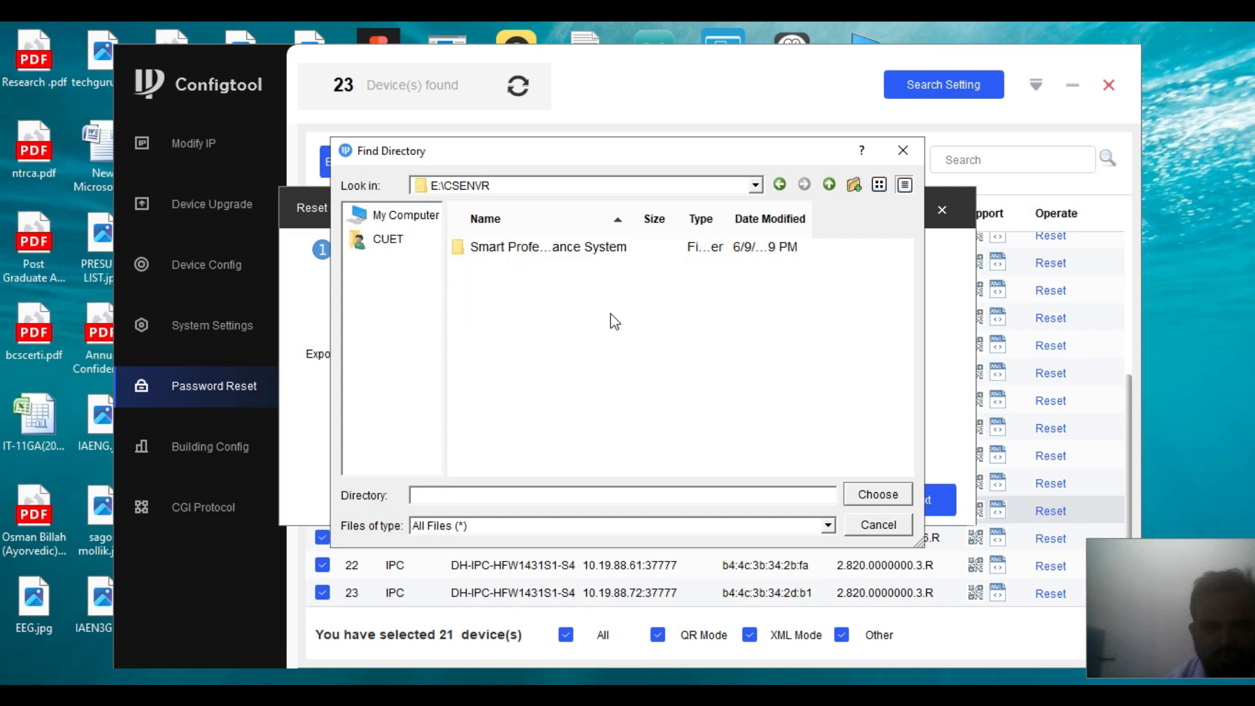
pyautogui.click(880, 495)
pyautogui.click(924, 500)
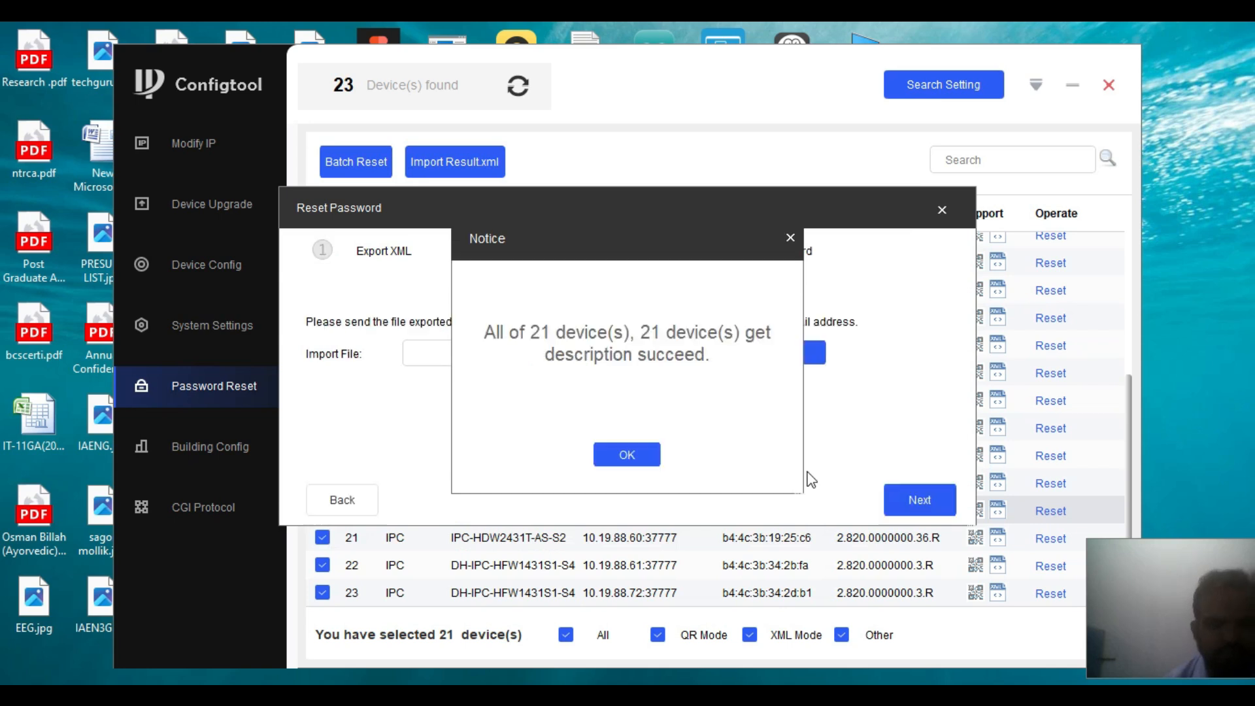
pyautogui.click(621, 454)
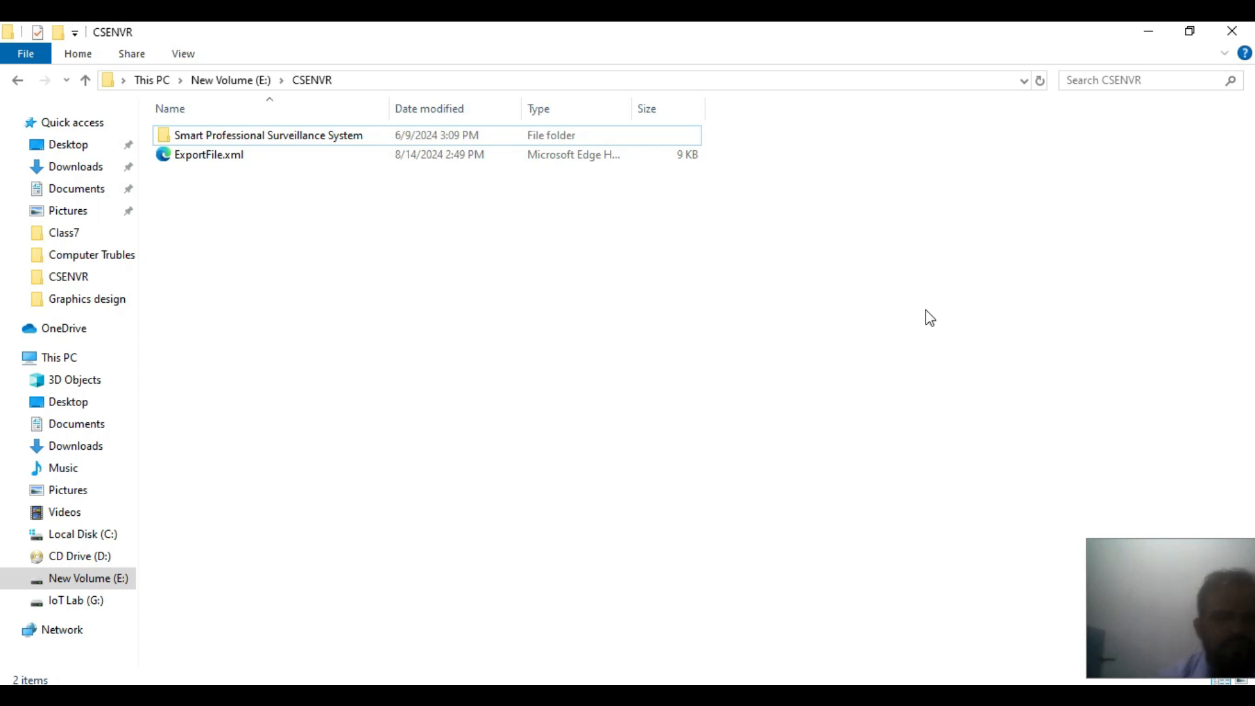
# Switch to Chrome and close the open YouTube video page
pyautogui.hotkey('alt', 'Tab')
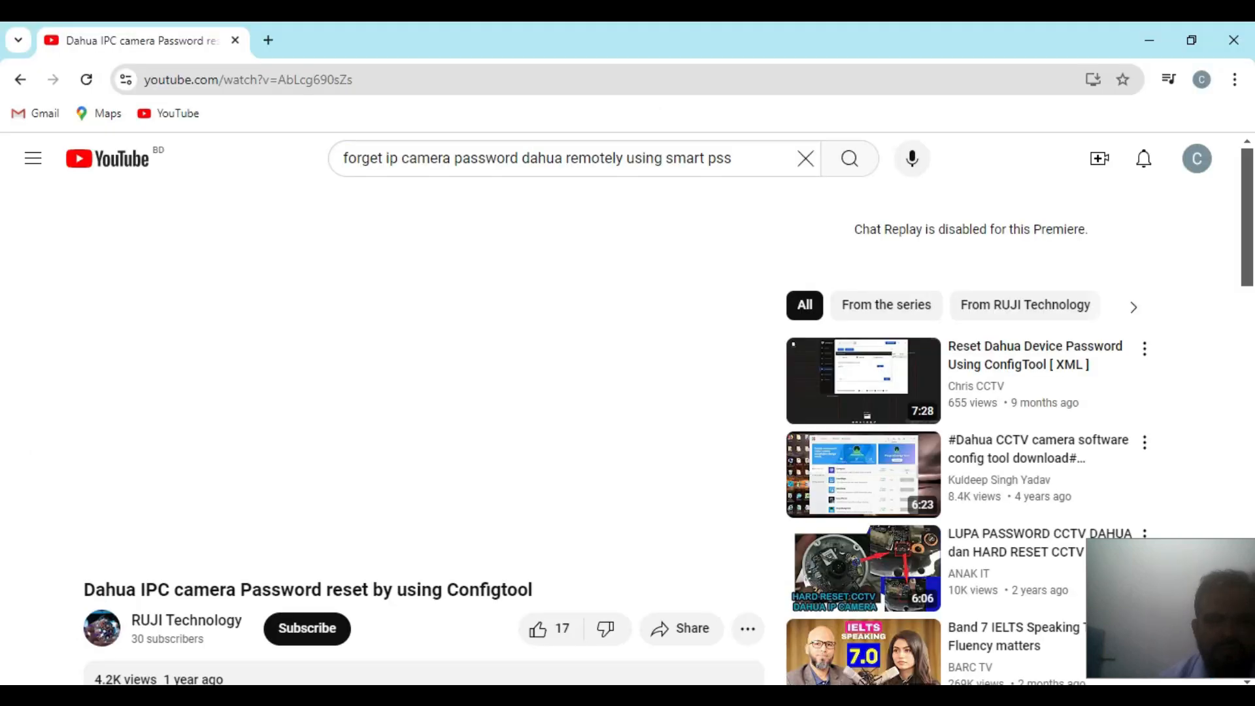
pyautogui.click(232, 45)
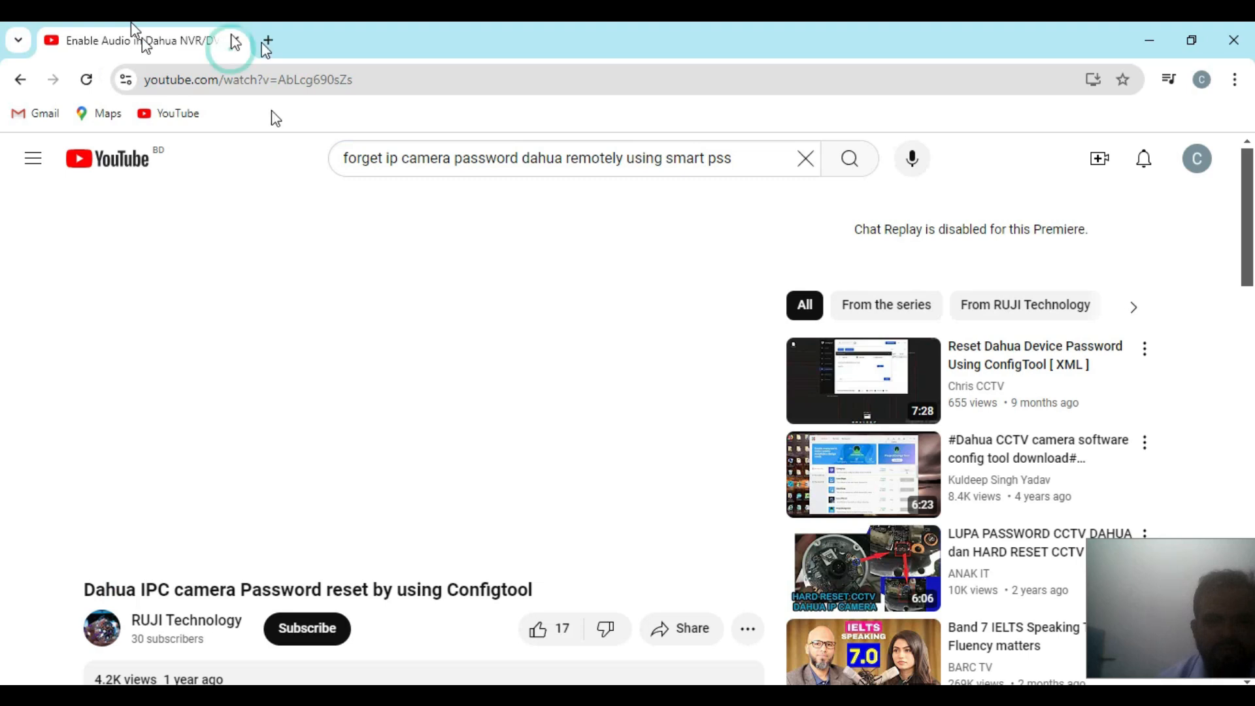
pyautogui.click(234, 41)
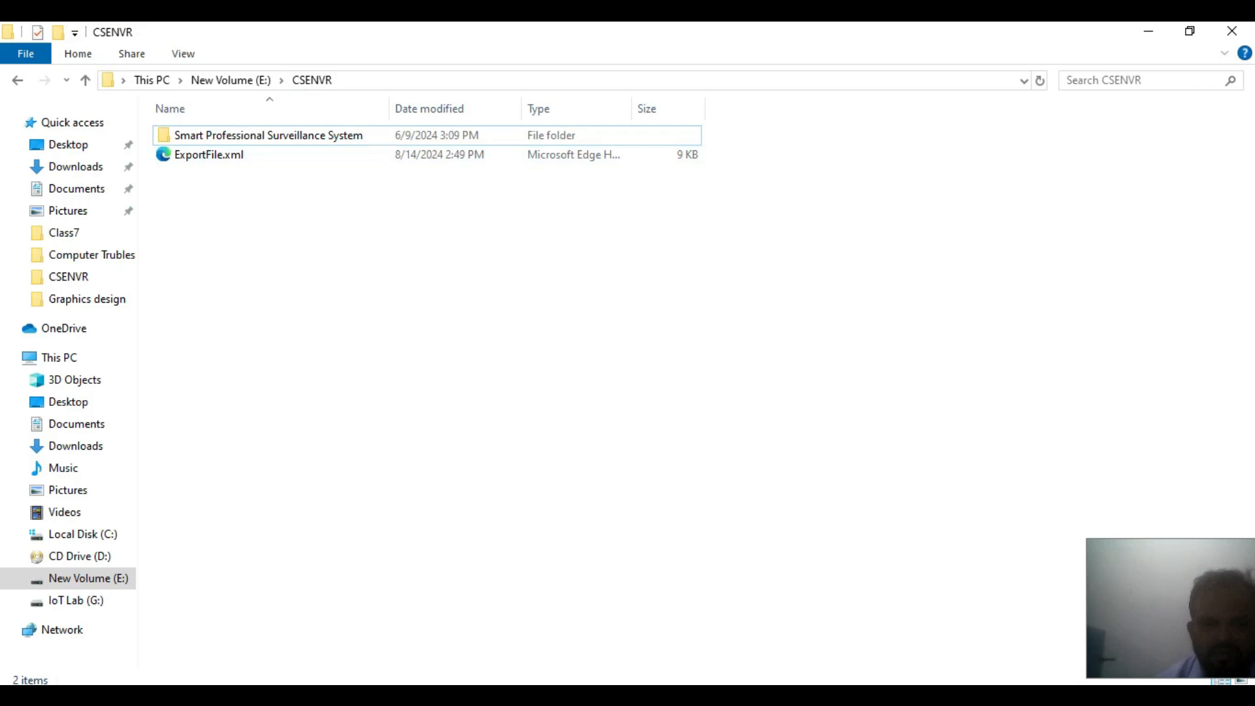
# Start Chrome with the CSE profile and open the Gmail inbox in a new tab
pyautogui.click(562, 695)
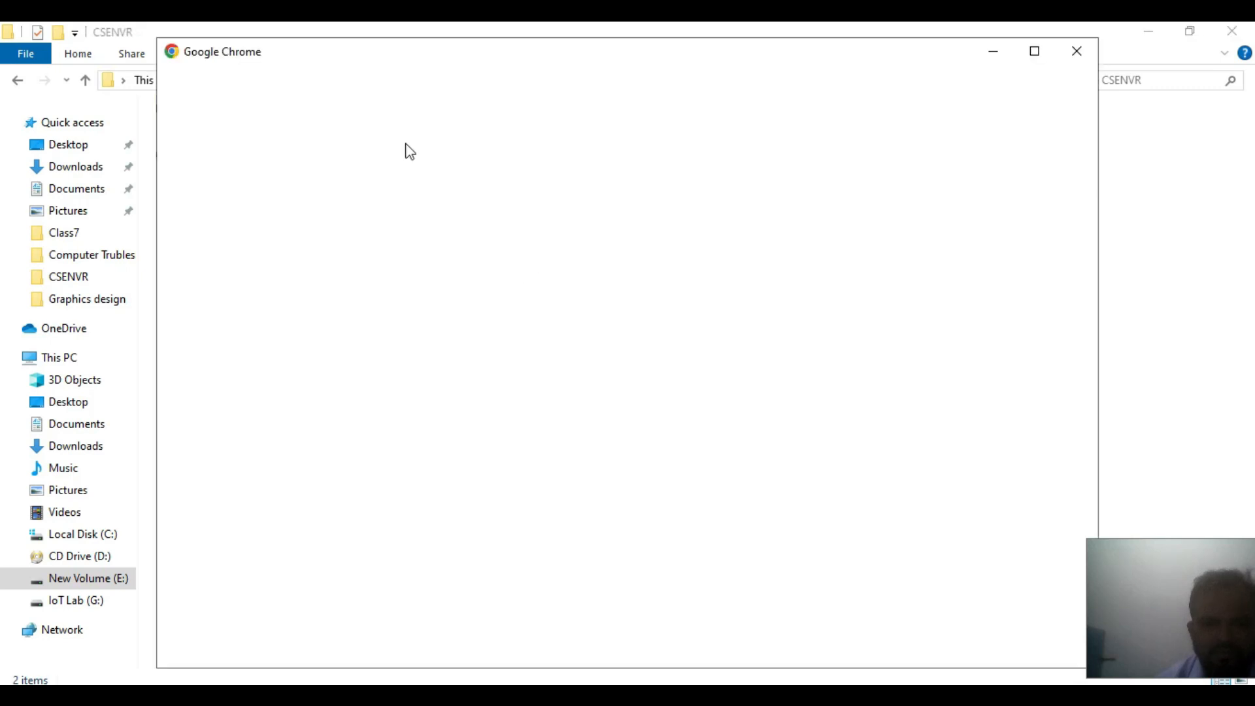
pyautogui.click(1035, 51)
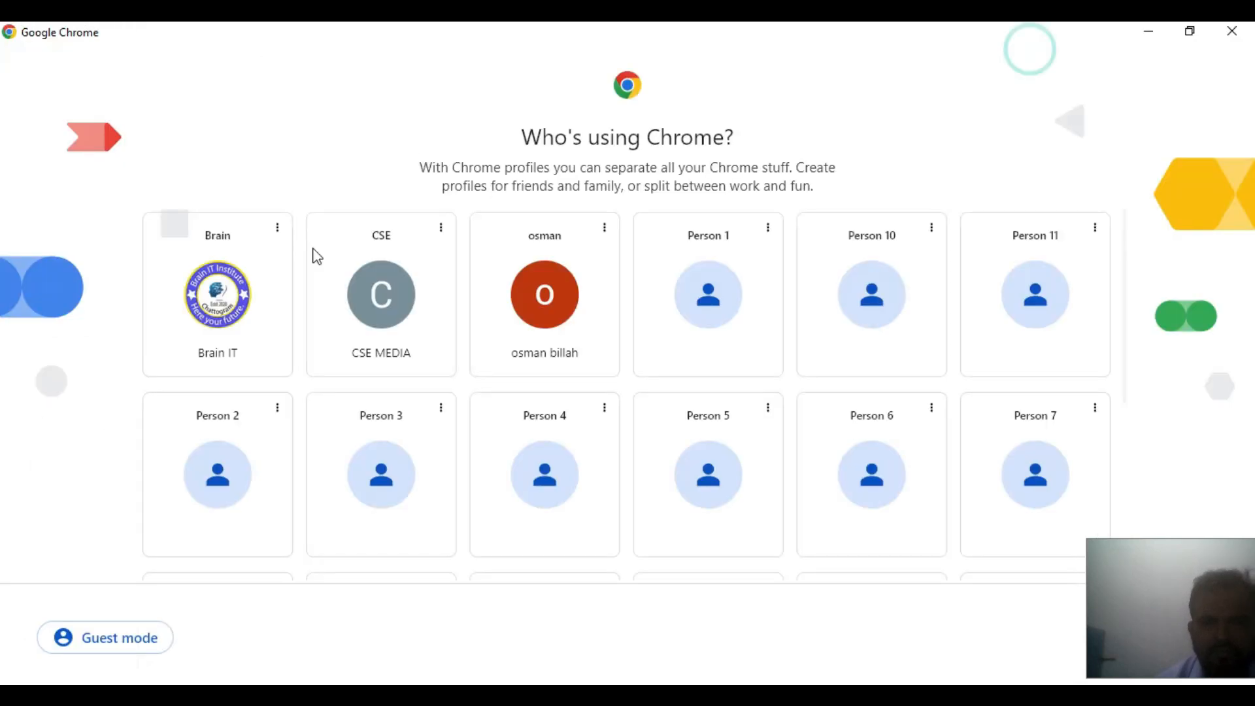
pyautogui.click(377, 313)
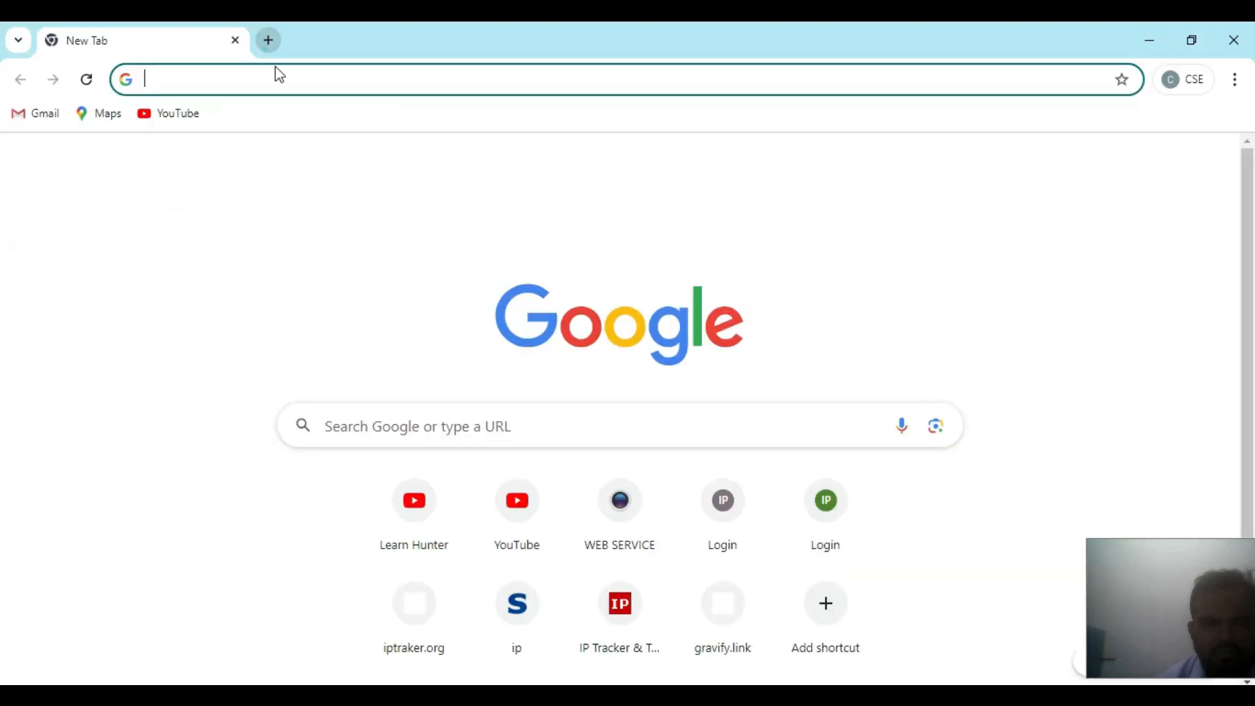
pyautogui.click(269, 40)
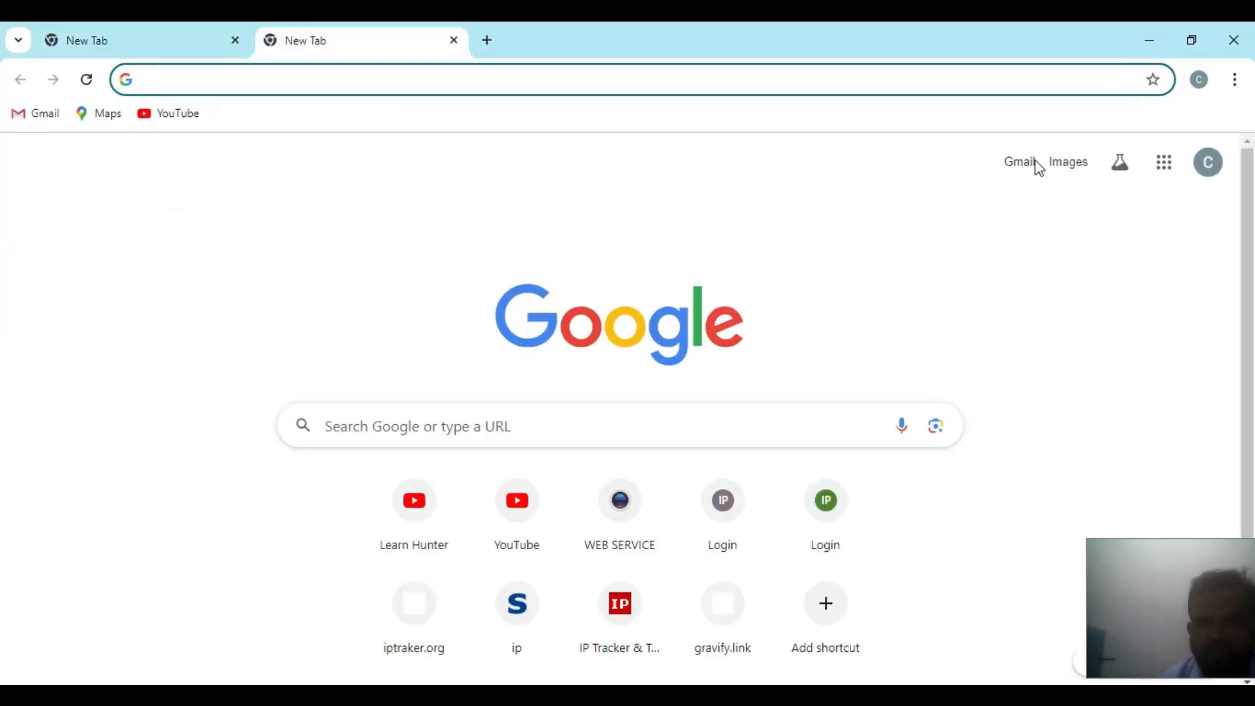
pyautogui.click(1017, 165)
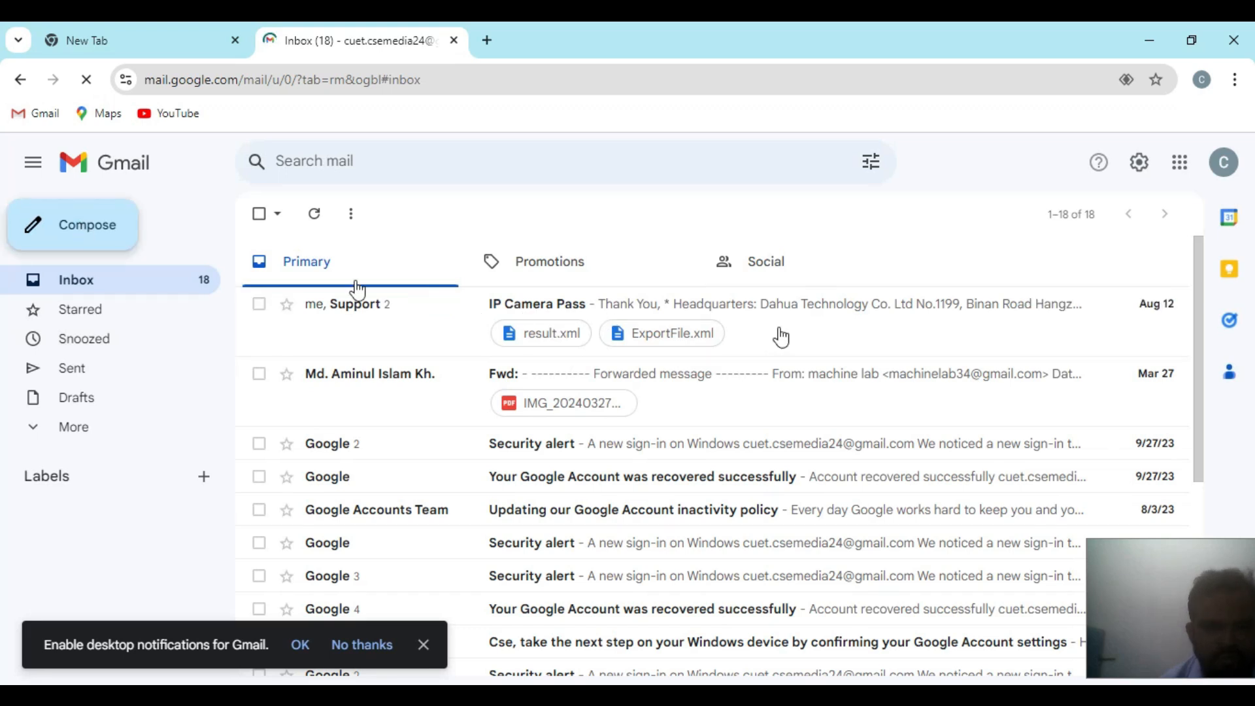
# Start a new email and address it to the suggested Dahua support contact
pyautogui.press('c')
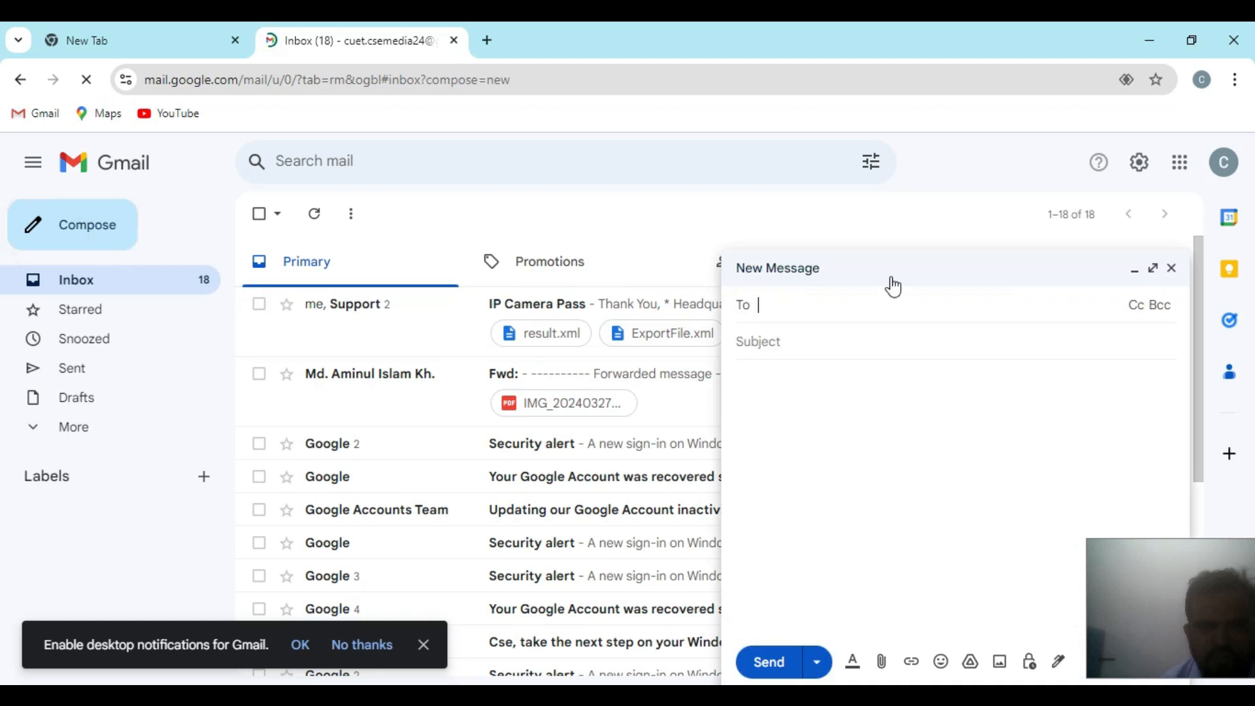
pyautogui.write('s')
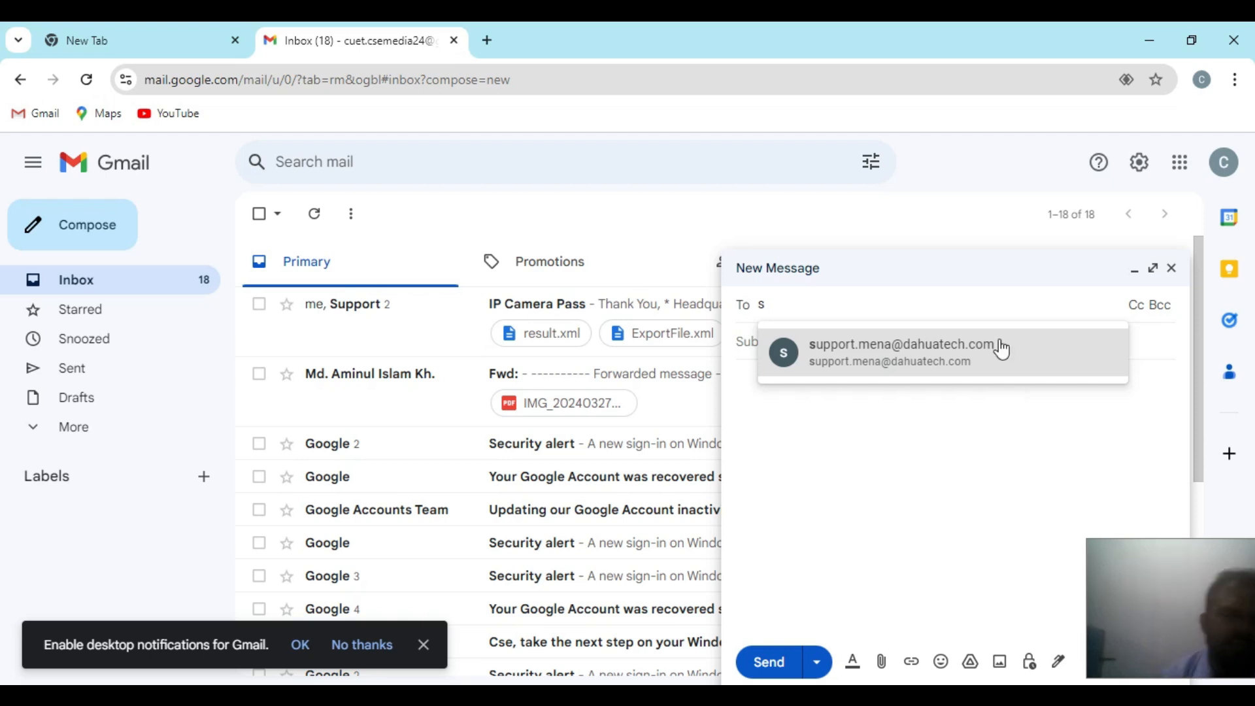
pyautogui.click(916, 367)
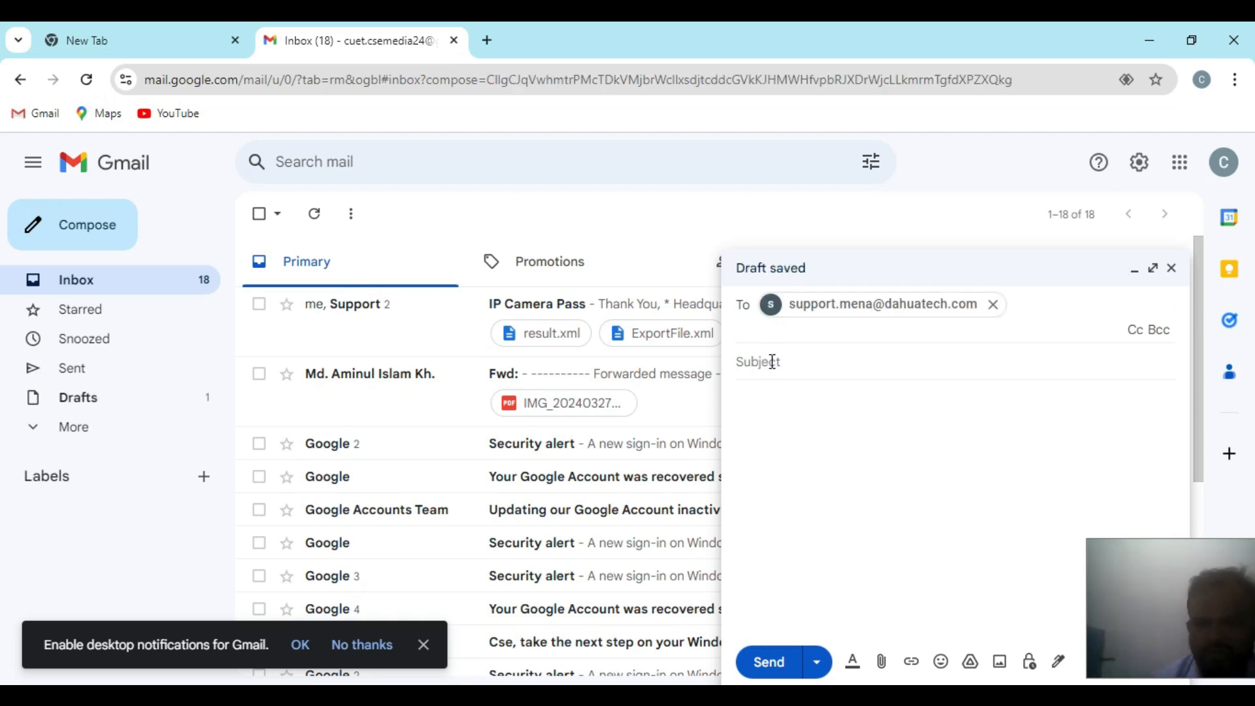
# Enter "IP Camera Password reset" as the subject of the new email
pyautogui.click(771, 361)
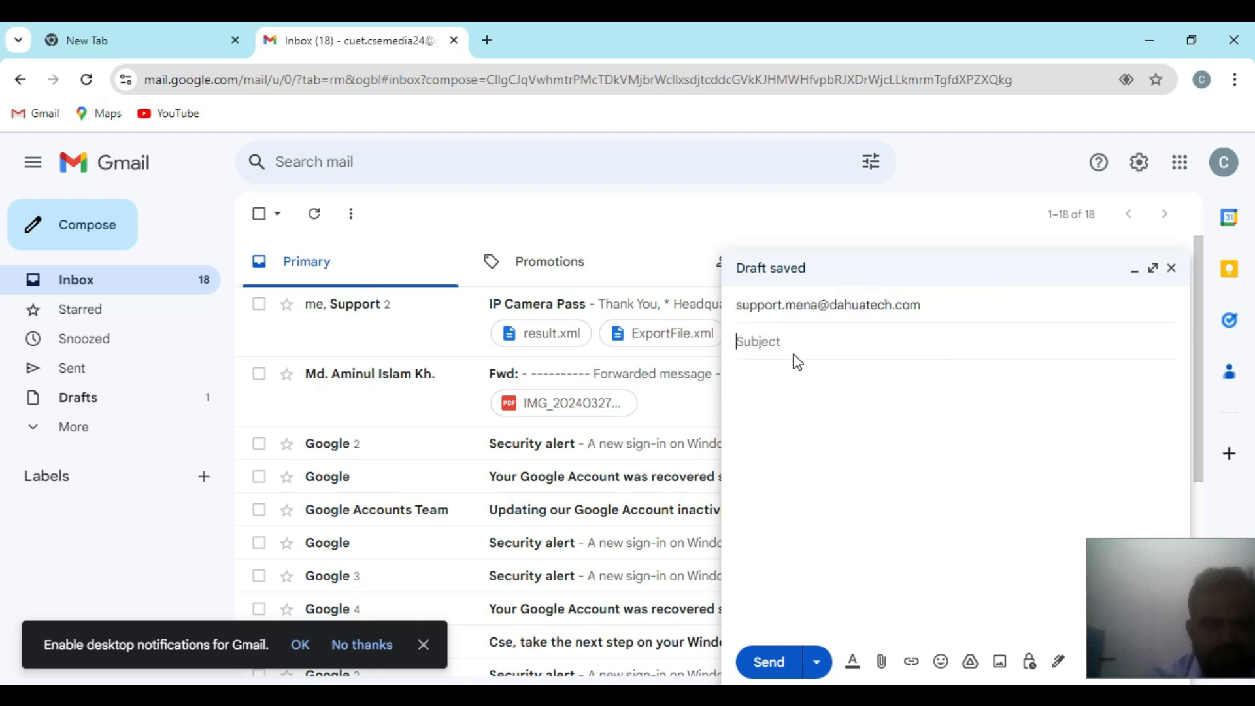
pyautogui.write('C')
pyautogui.press('BackSpace')
pyautogui.write('IP')
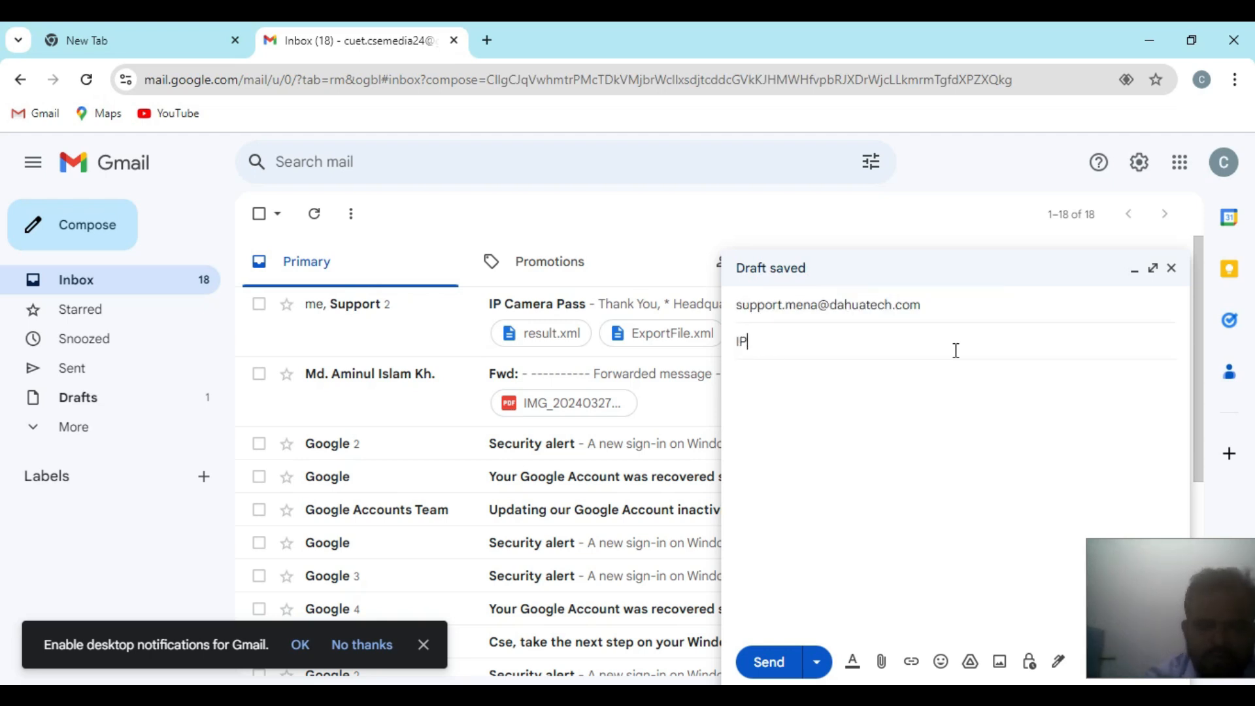
pyautogui.write(' Camera ')
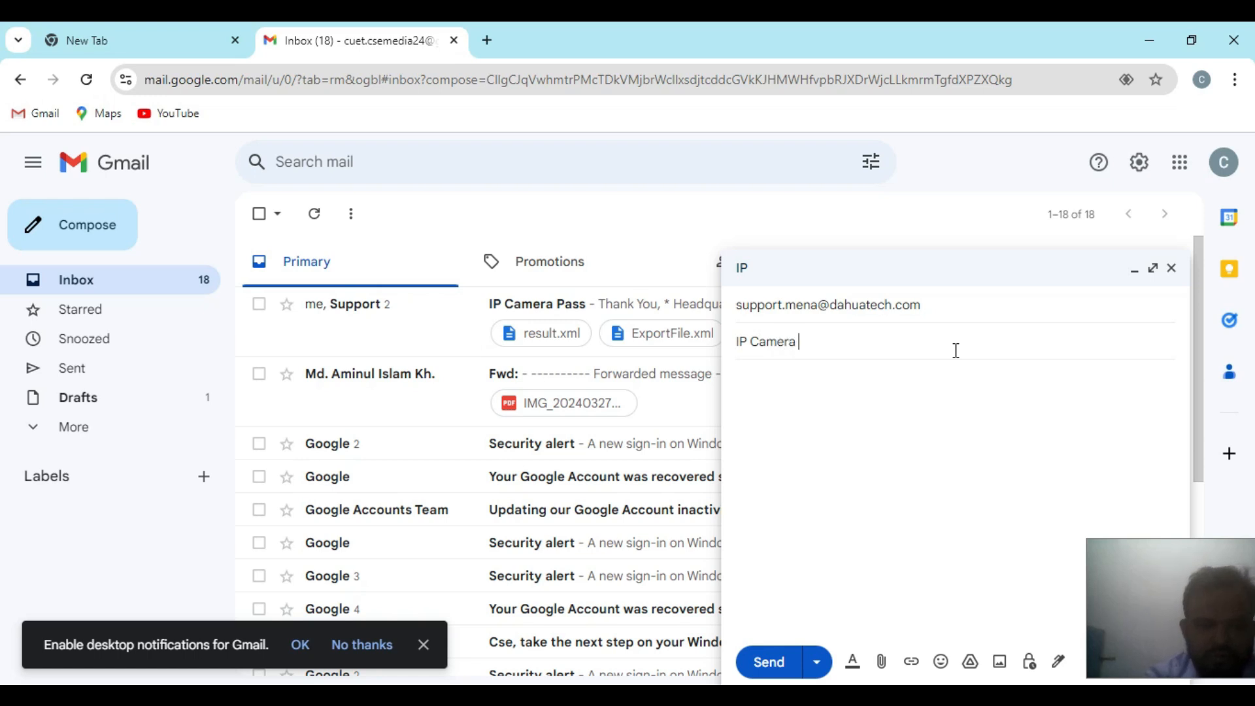
pyautogui.write('P')
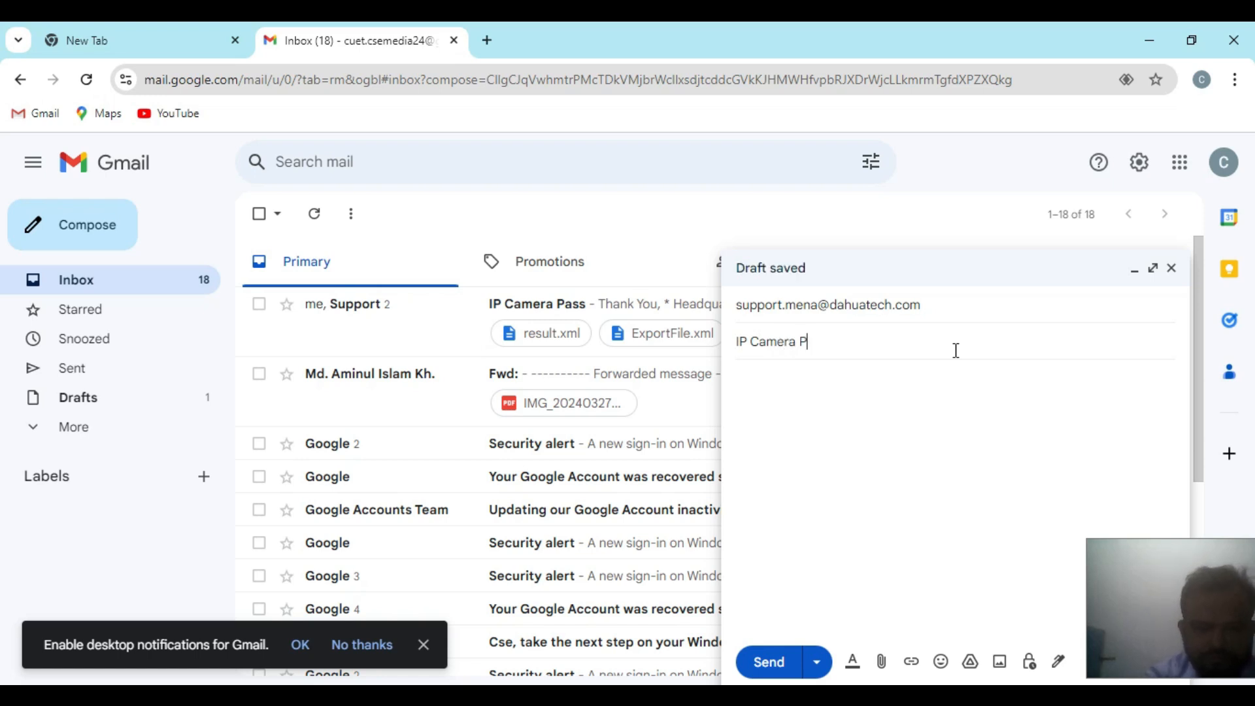
pyautogui.write('assword reset')
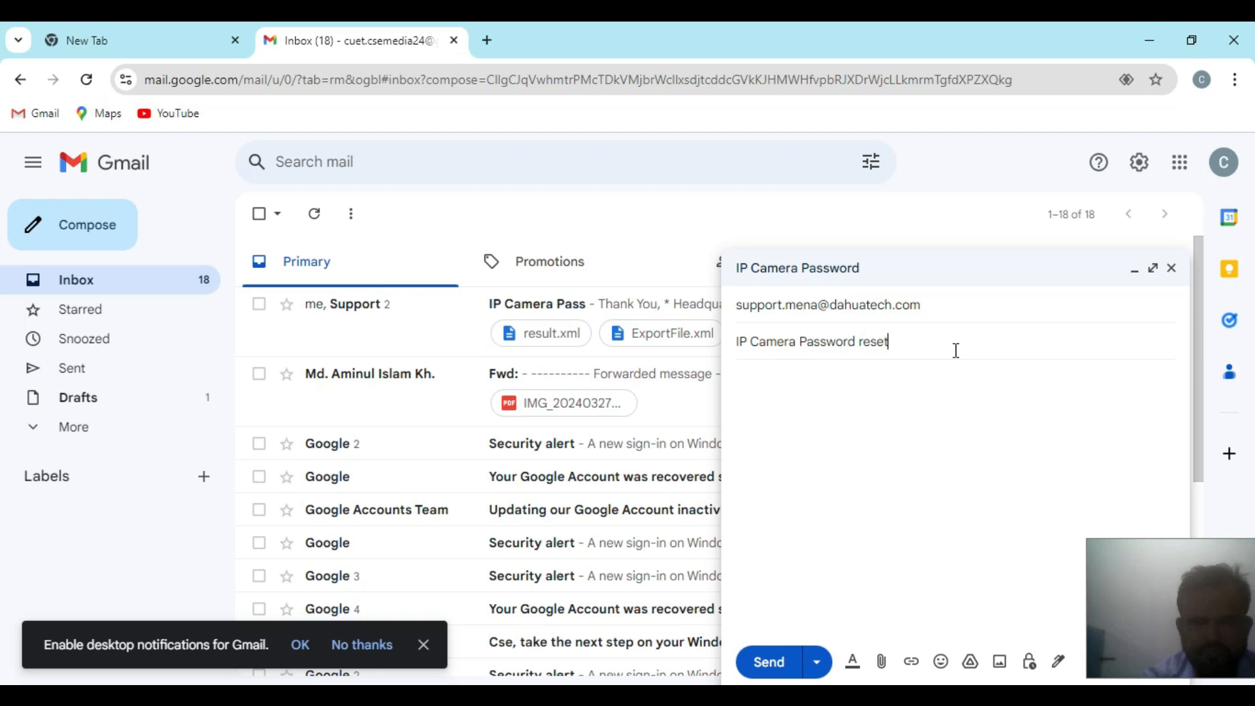
pyautogui.press('Tab')
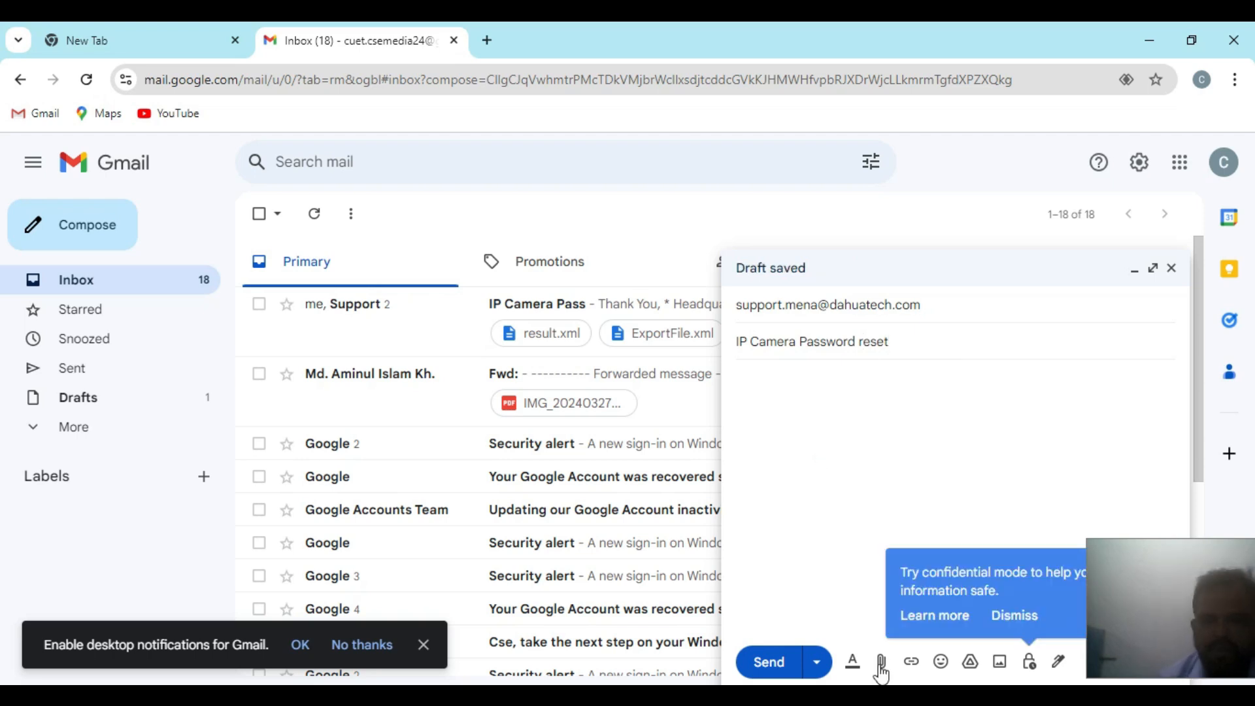
# Attach ExportFile.xml from the E:\CSENVR folder to the email
pyautogui.click(882, 658)
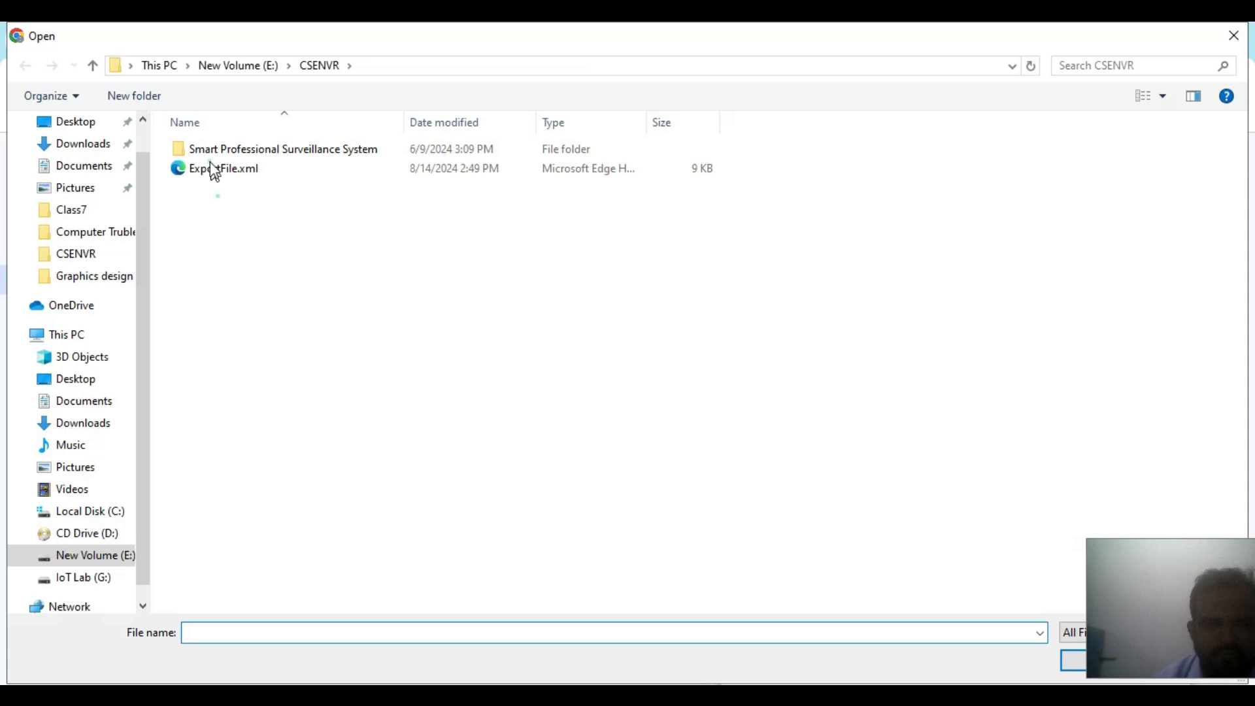
pyautogui.click(215, 171)
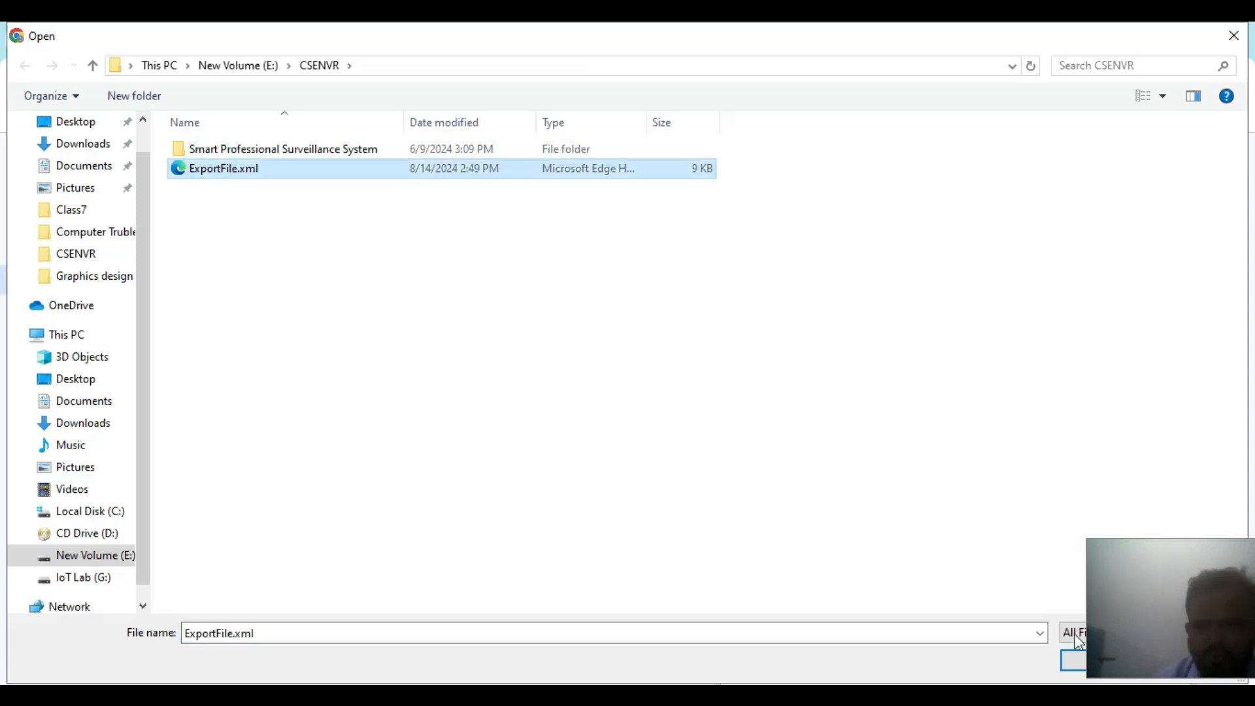
pyautogui.moveTo(1152, 599); pyautogui.dragTo(1004, 393)
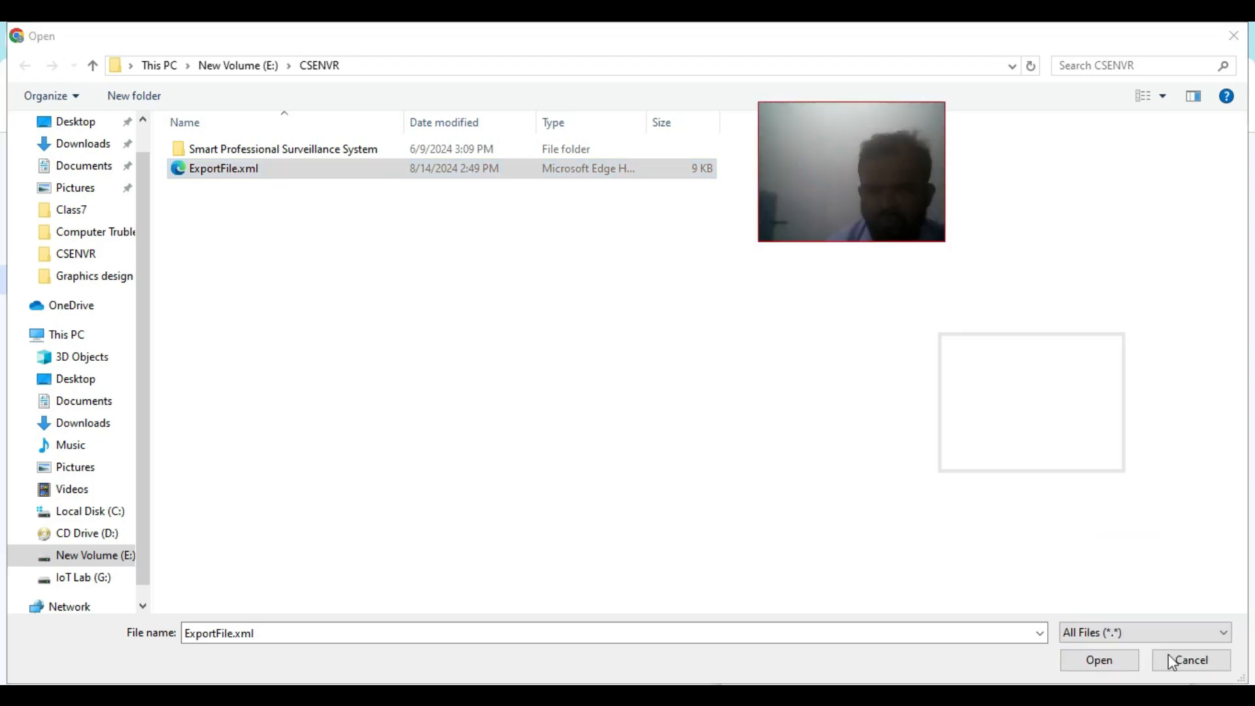
pyautogui.click(1086, 661)
pyautogui.click(1100, 661)
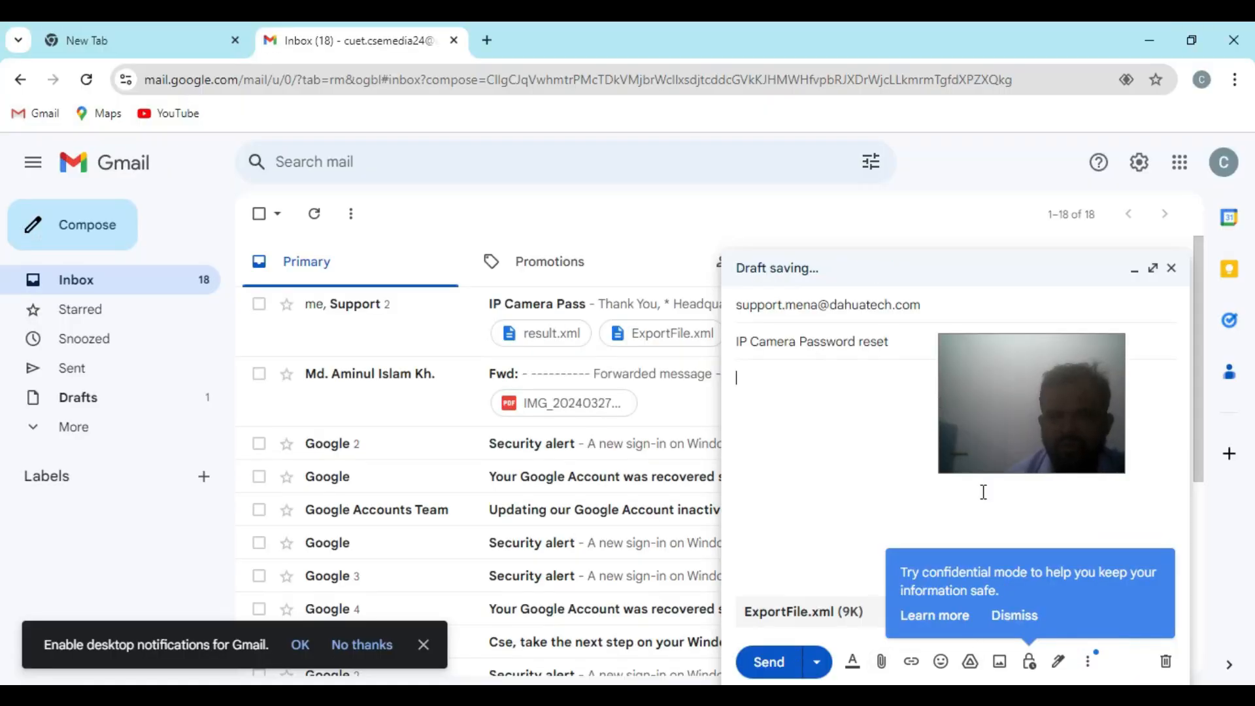
# Send the password reset email with its attachment and reload the inbox
pyautogui.moveTo(1035, 375); pyautogui.dragTo(1130, 443)
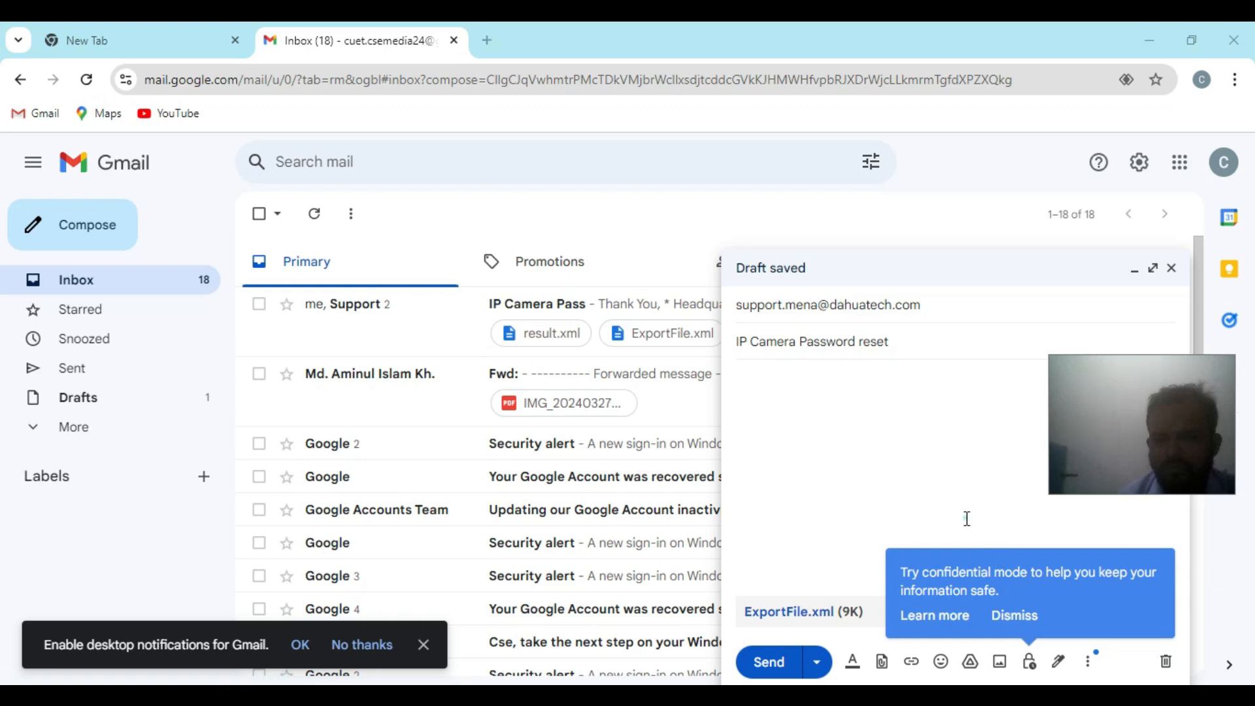
pyautogui.click(1020, 626)
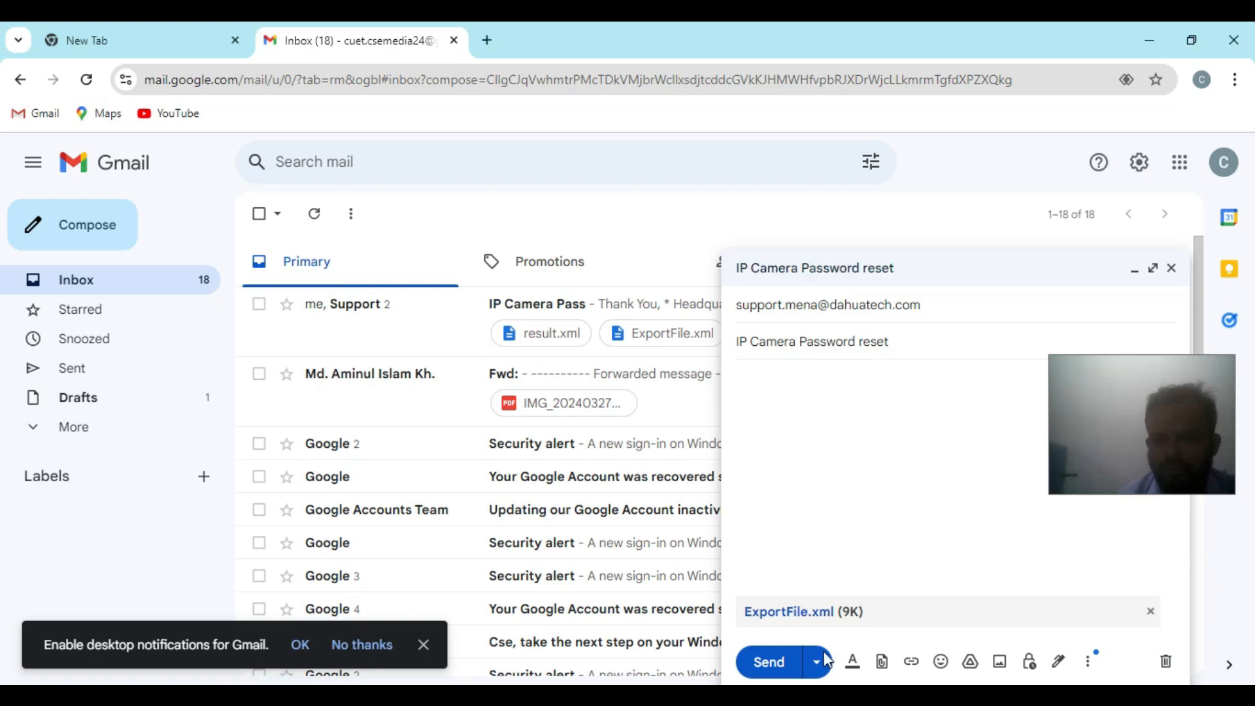
pyautogui.click(777, 661)
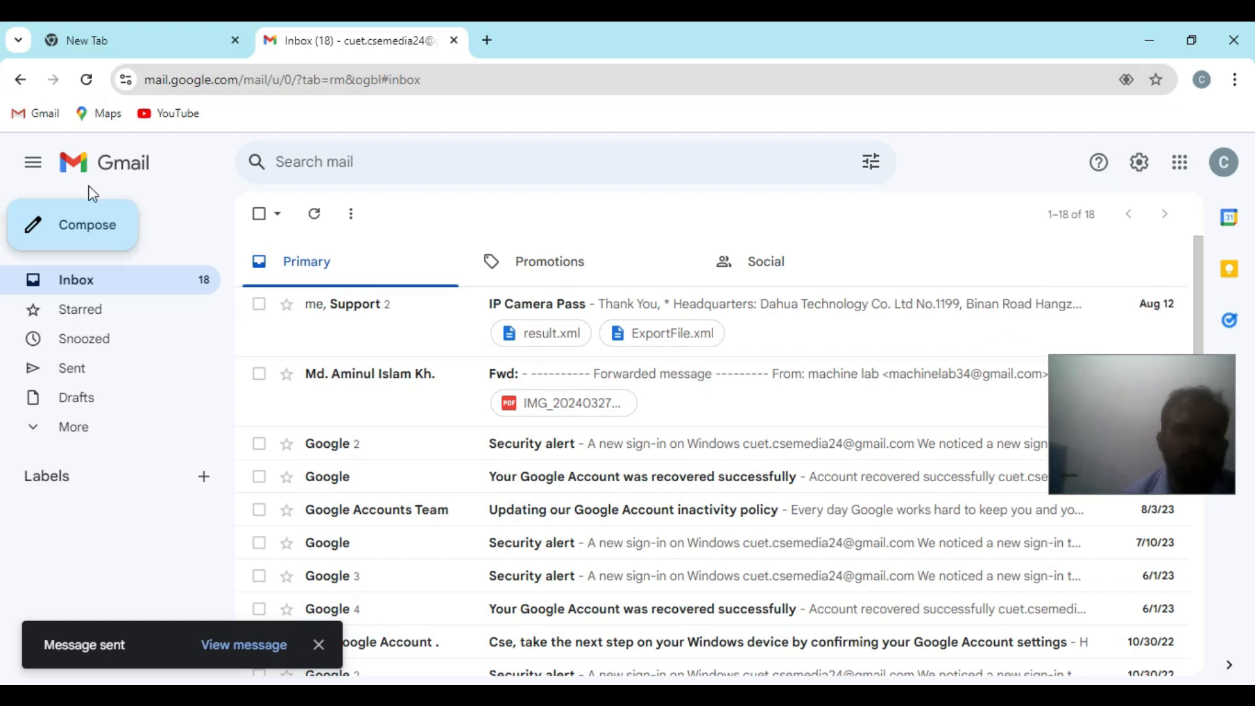
pyautogui.click(88, 83)
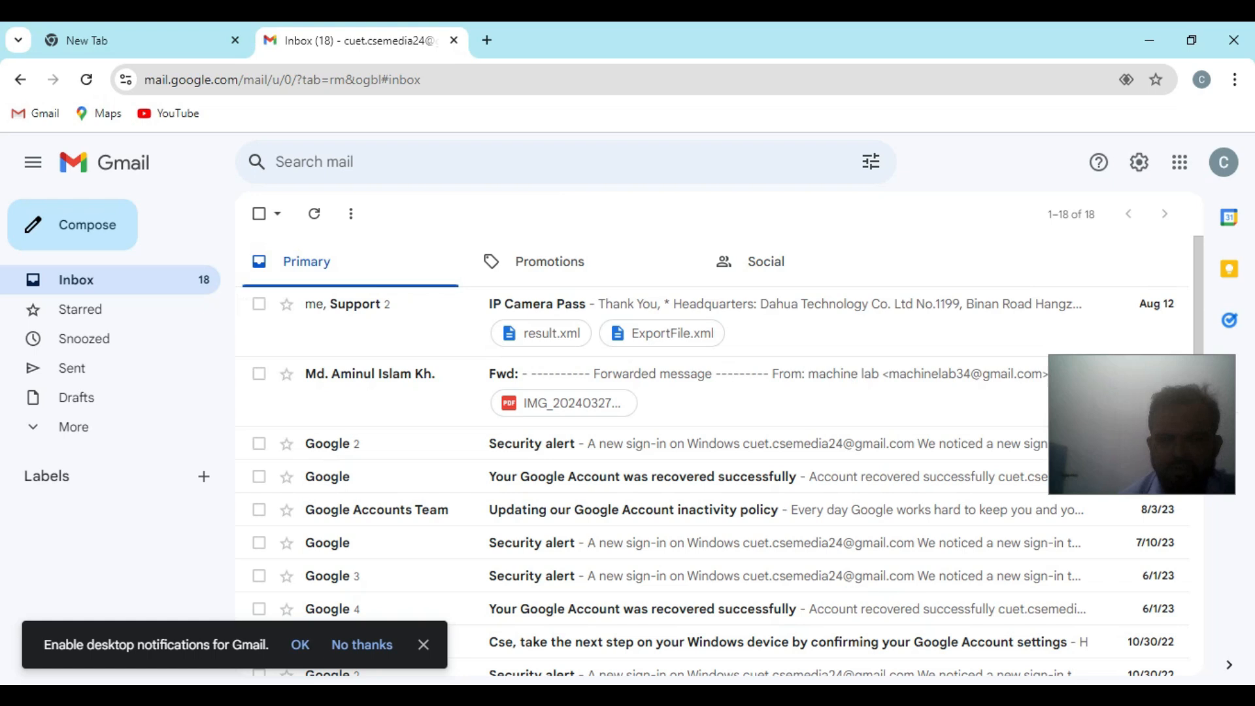
pyautogui.click(1048, 697)
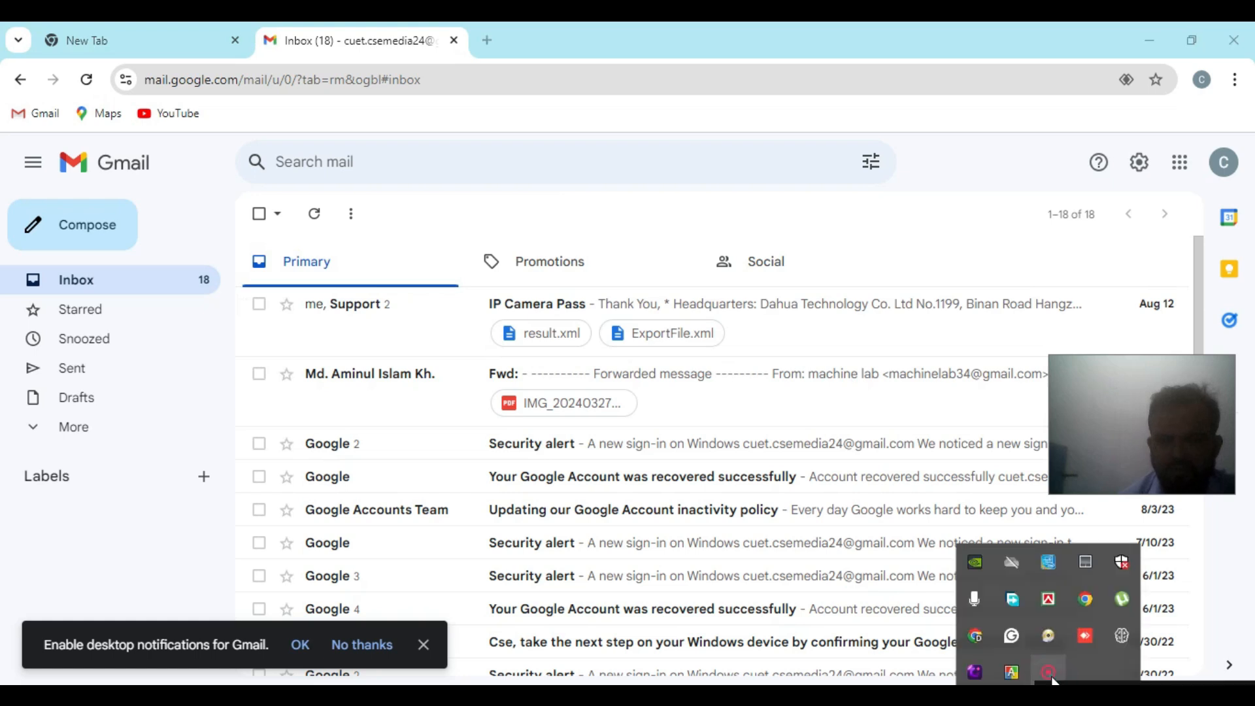
pyautogui.click(1049, 676)
pyautogui.click(1001, 630)
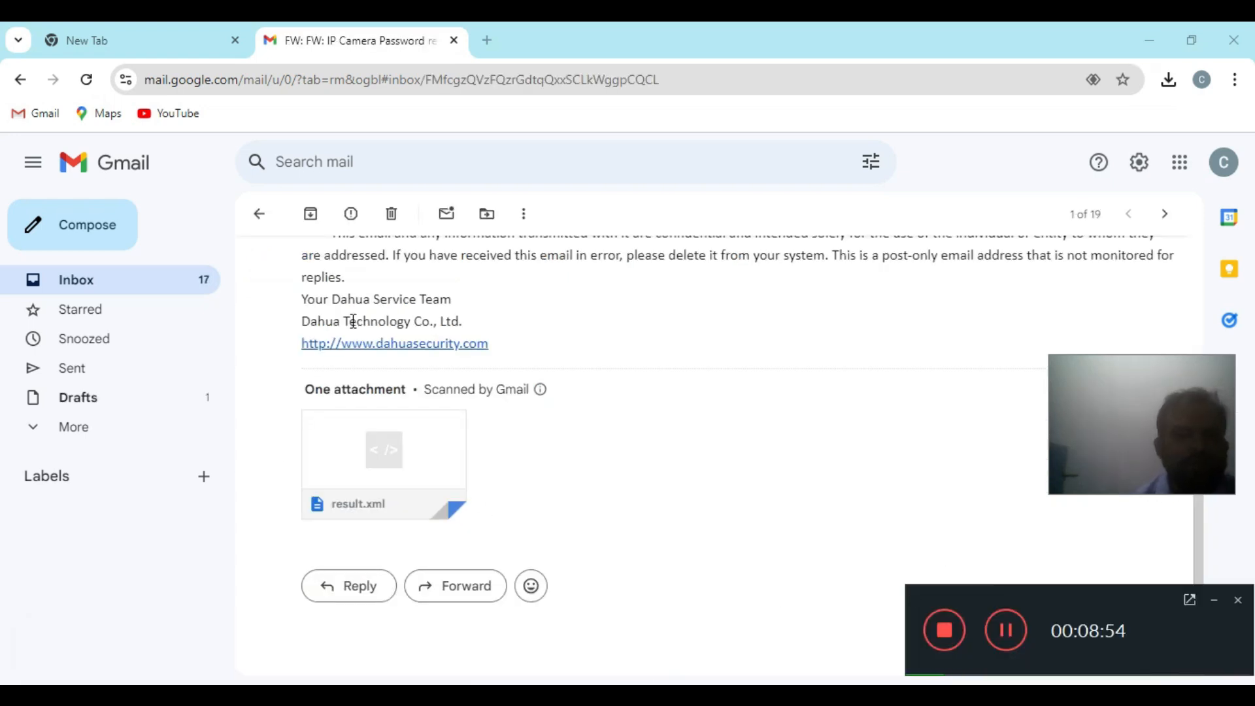
# Read the Support MENA reply to the password reset request and examine its attachment
pyautogui.scroll(5, 353, 334)
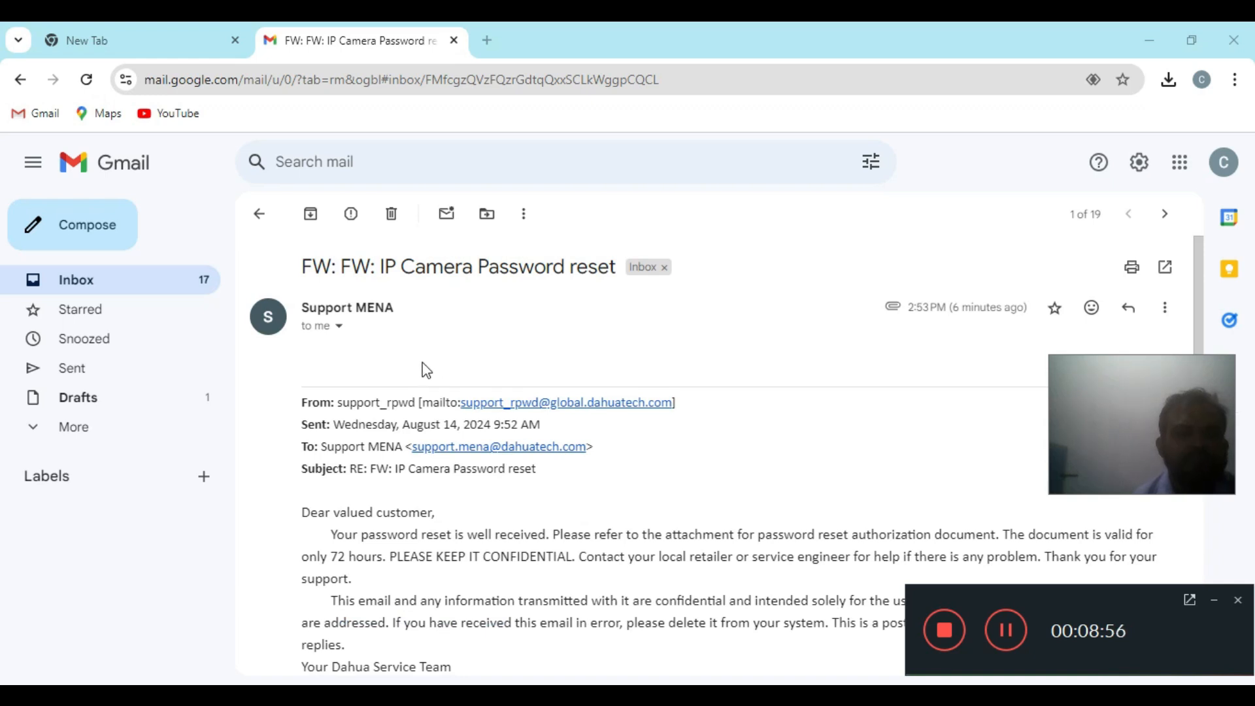
pyautogui.scroll(-2, 453, 359)
pyautogui.scroll(2, 453, 372)
pyautogui.scroll(-2, 386, 341)
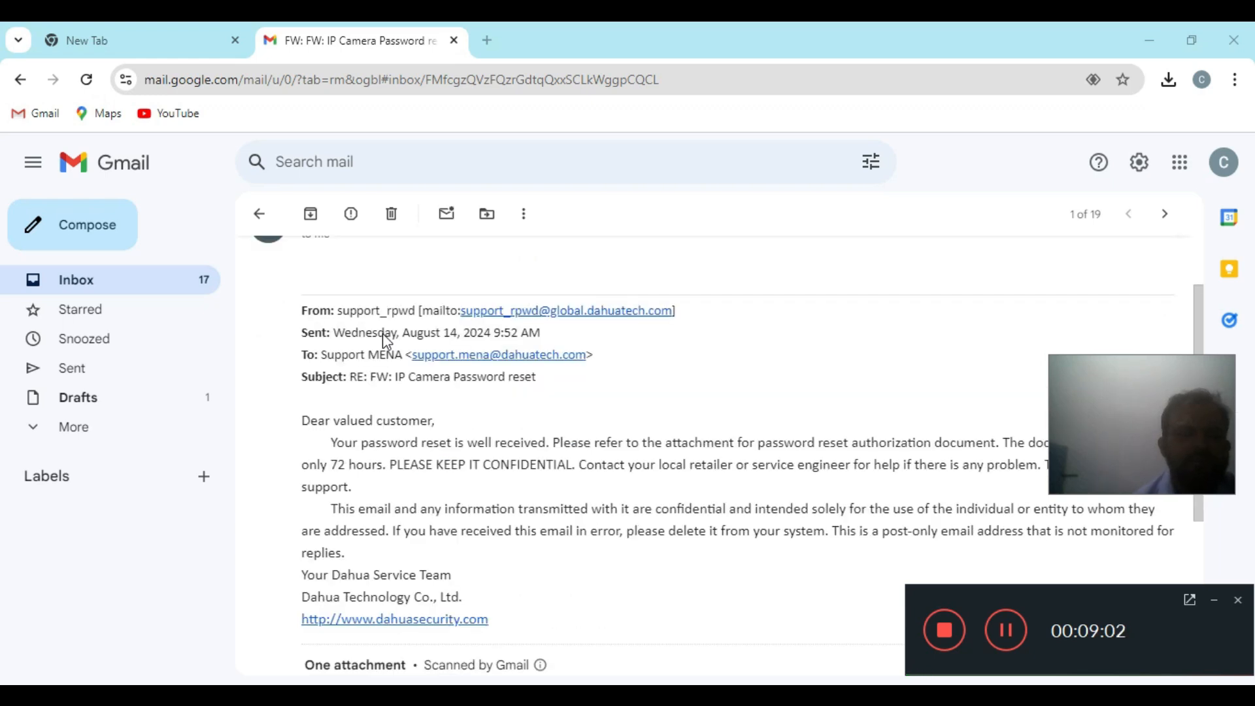
pyautogui.scroll(-2, 402, 385)
pyautogui.scroll(-4, 402, 399)
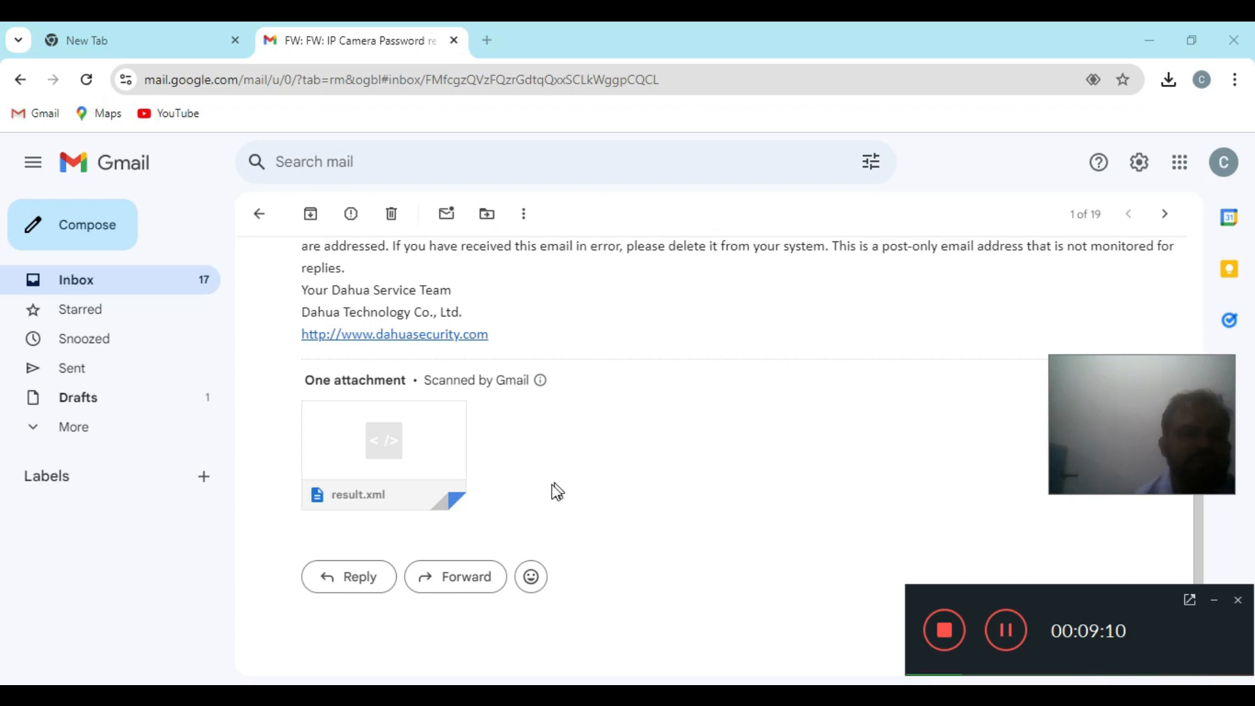
pyautogui.moveTo(359, 480)
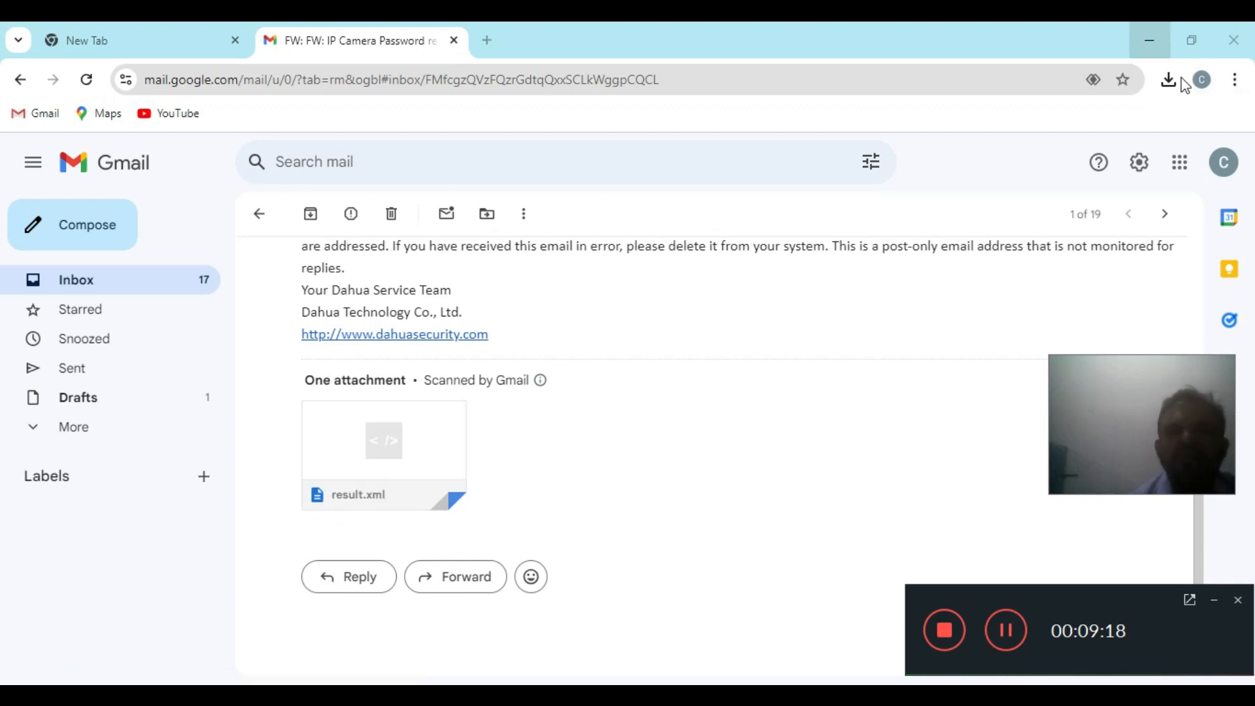
# Minimize the browser windows, switch to the CSENVR folder in File Explorer and paste result.xml into it
pyautogui.click(1149, 40)
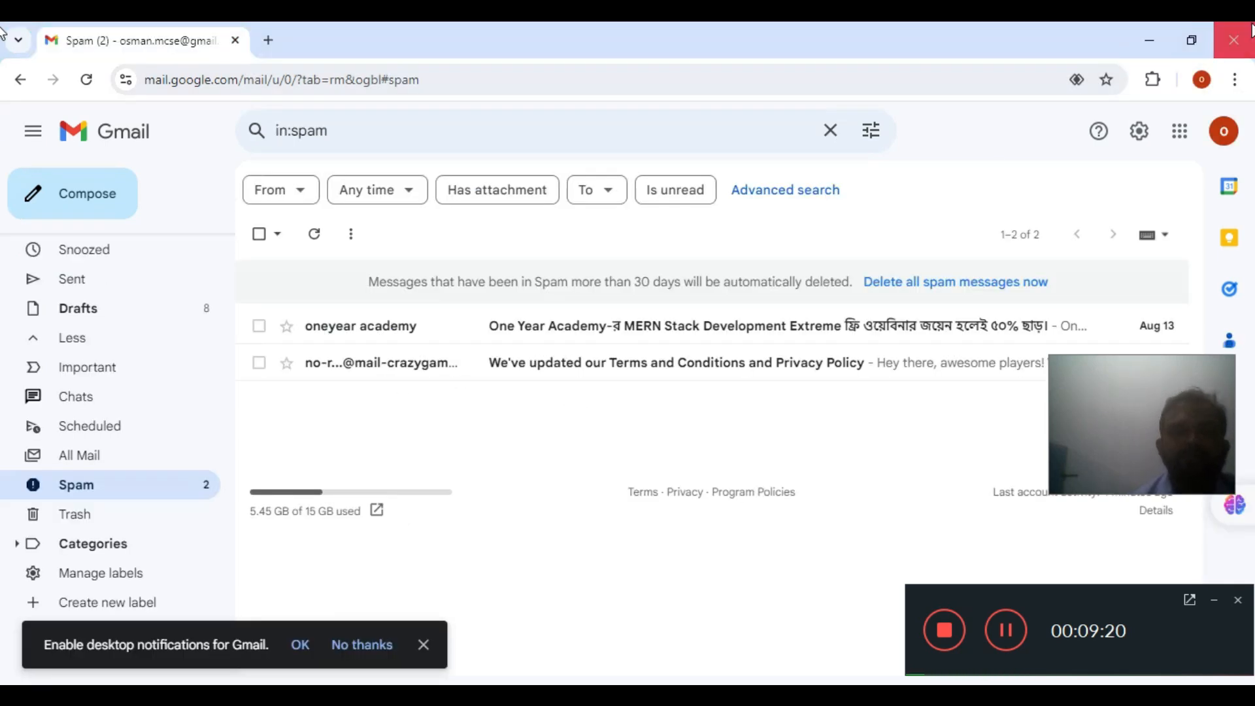
pyautogui.click(1146, 36)
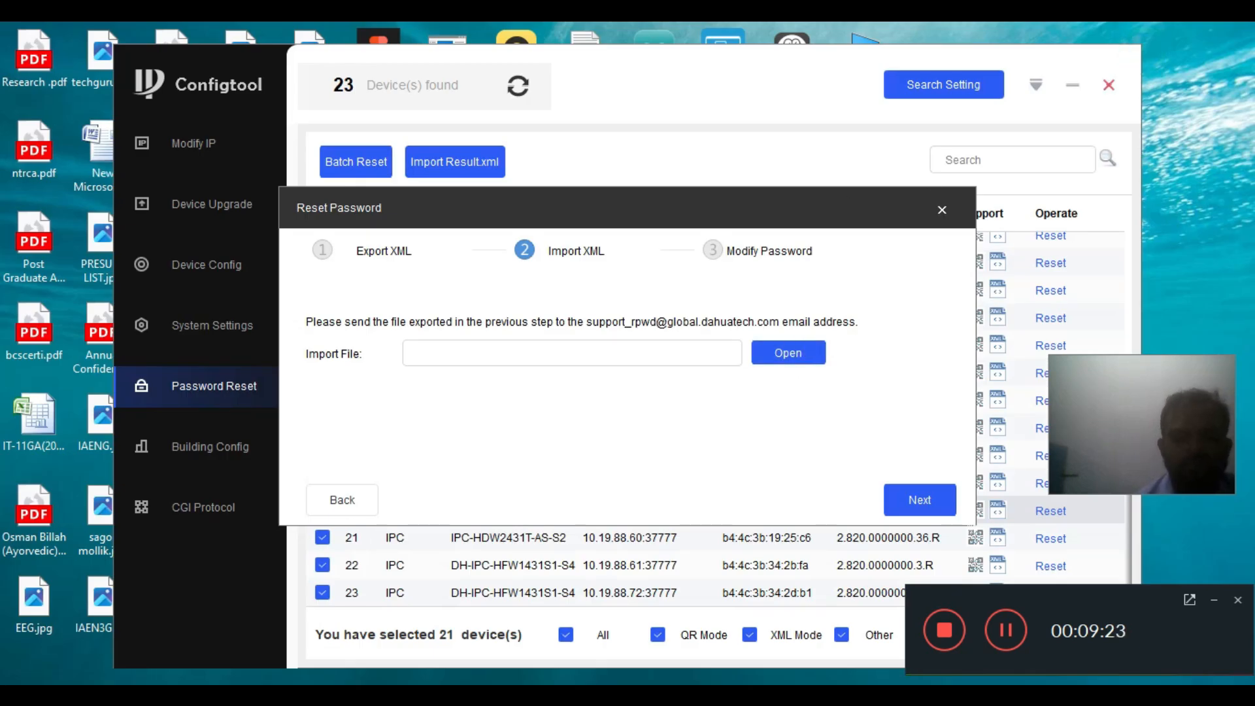
pyautogui.moveTo(663, 694)
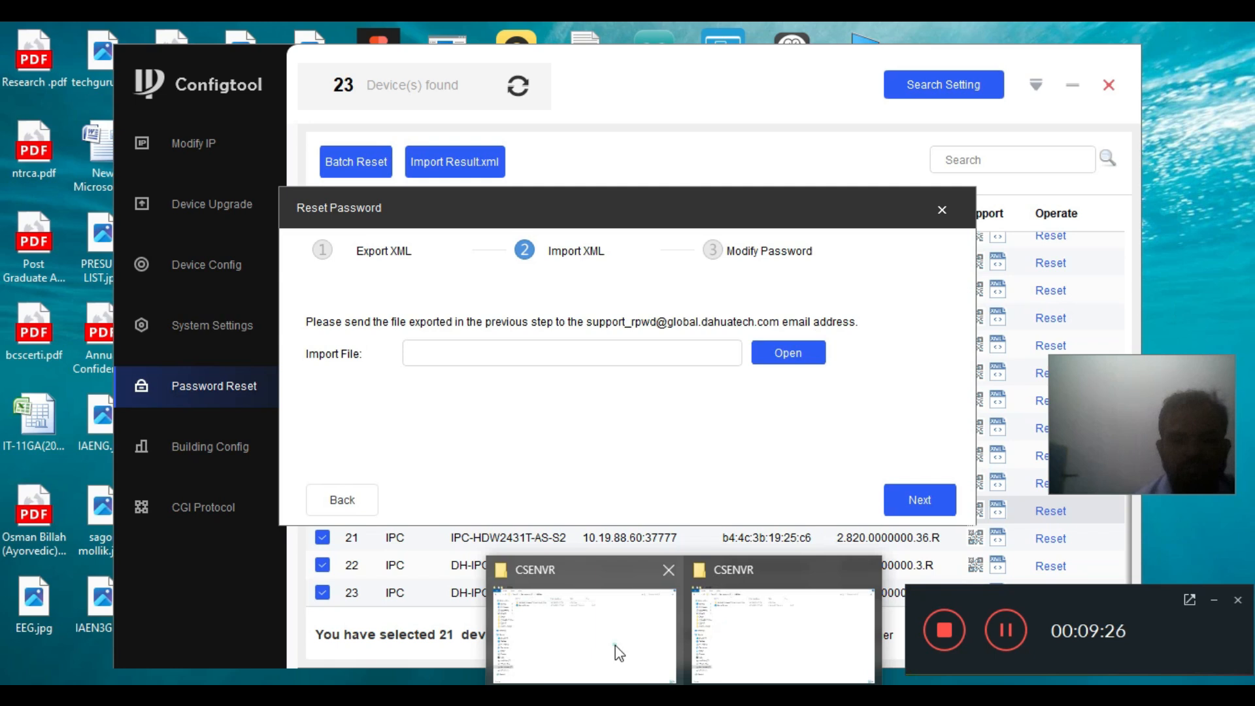
pyautogui.click(616, 649)
pyautogui.rightClick(208, 188)
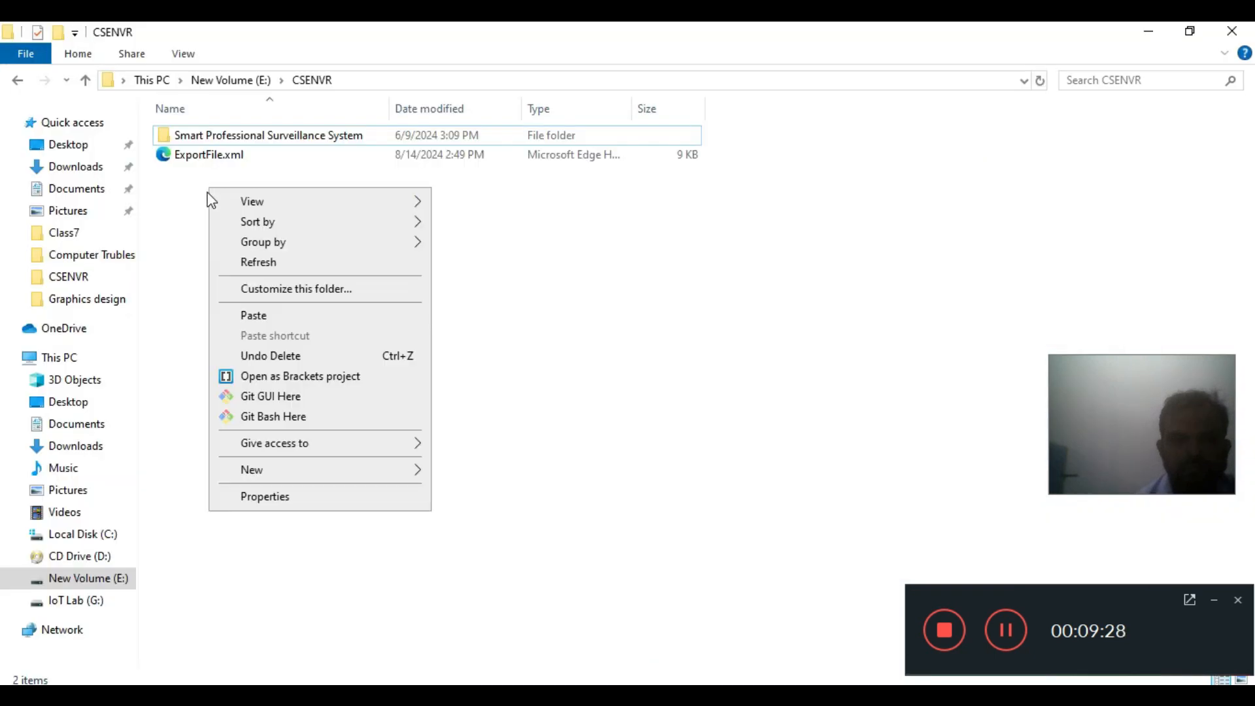
pyautogui.click(239, 314)
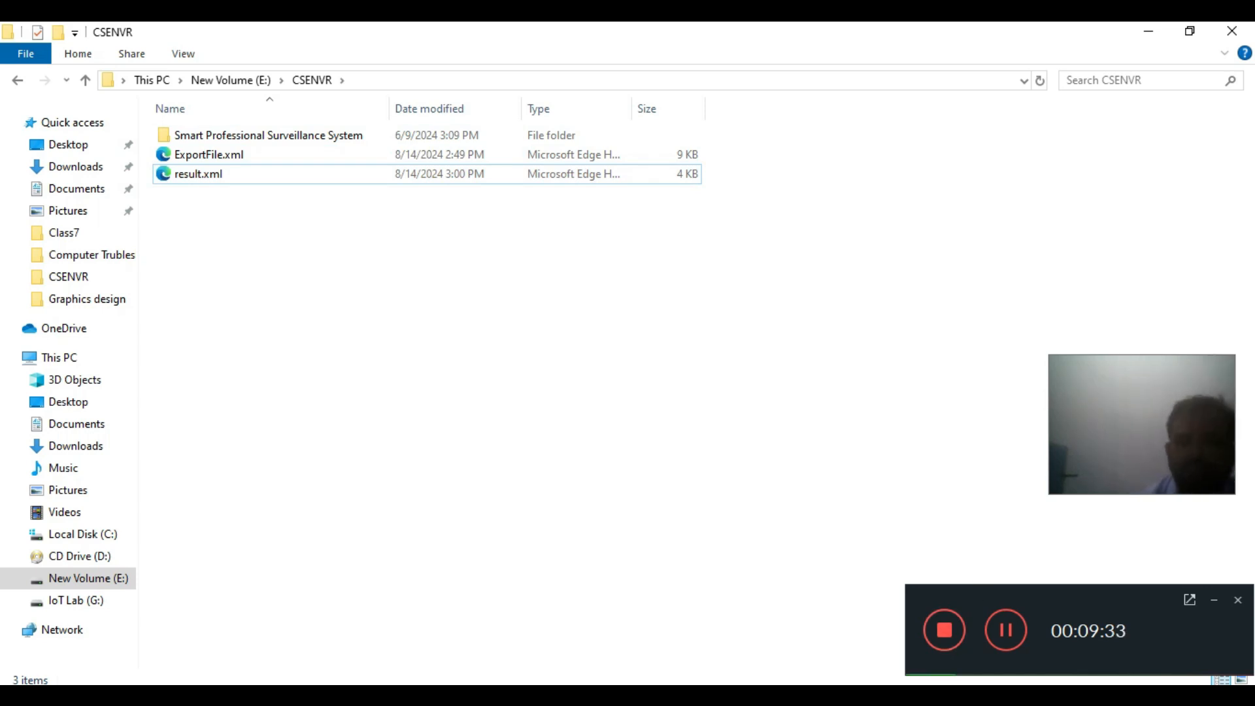
# Switch to ConfigTool, import E:/CSENVR/result.xml in the Reset Password wizard and continue to Modify Password
pyautogui.click(721, 695)
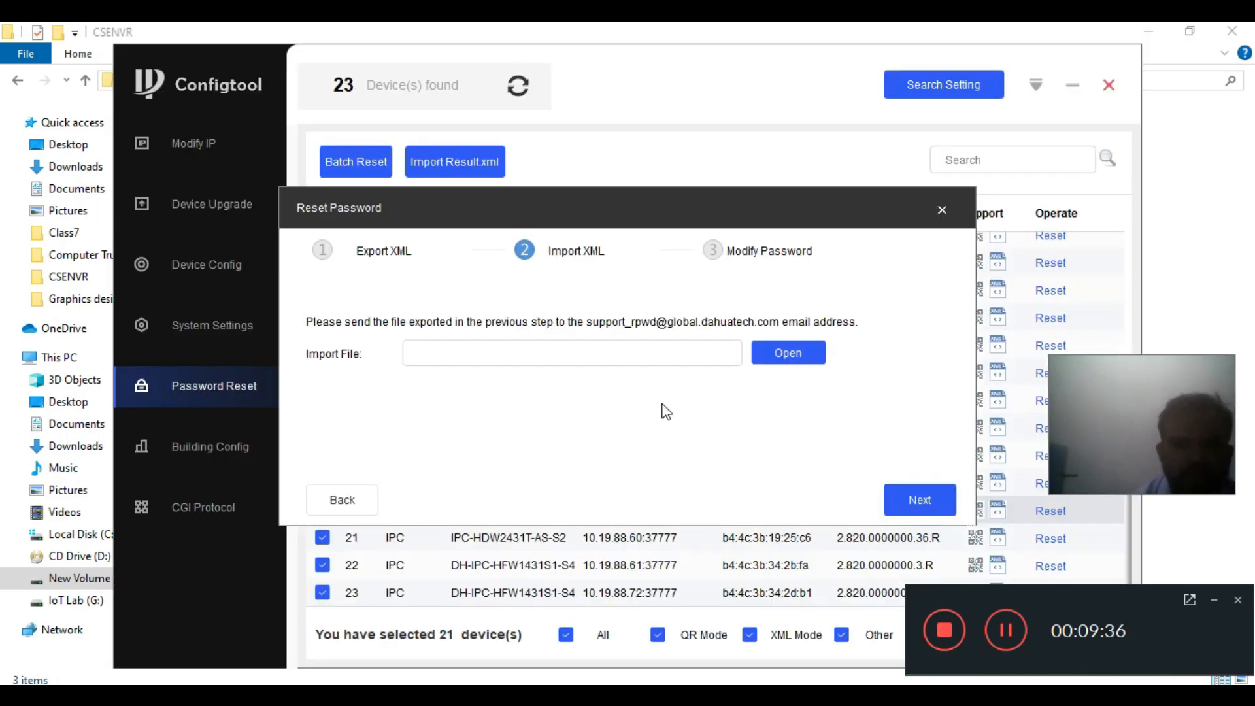
pyautogui.click(766, 351)
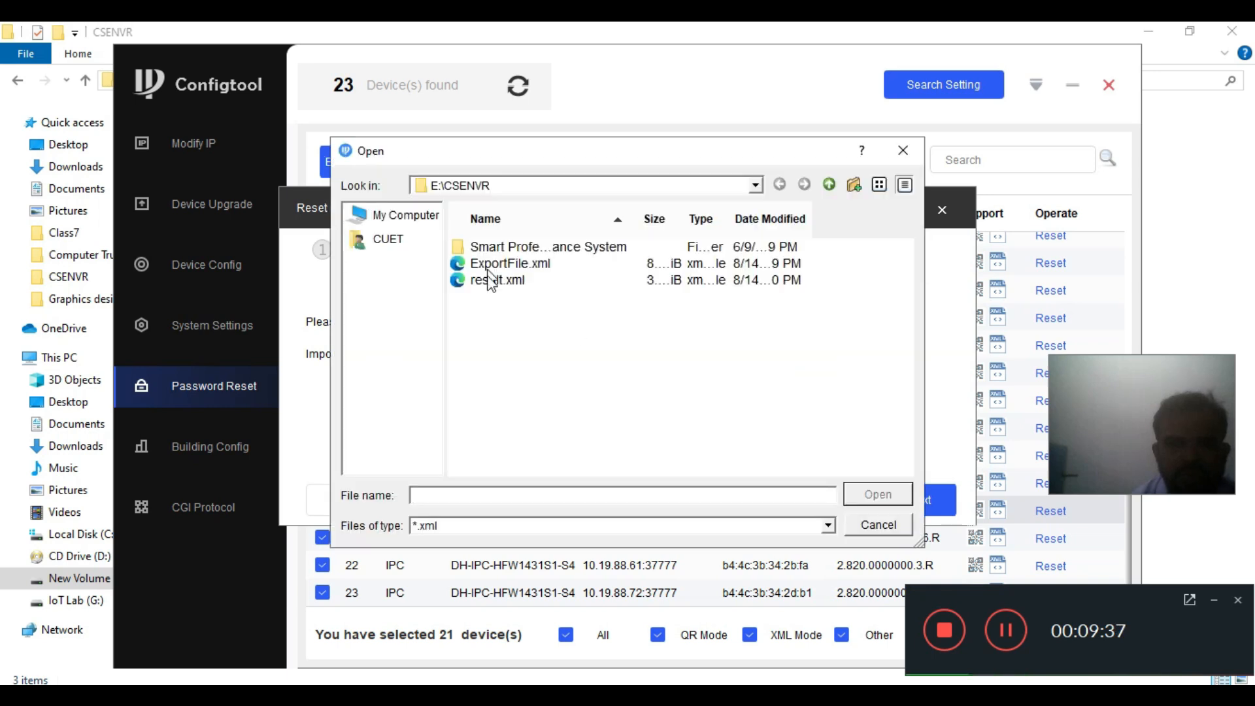
pyautogui.click(490, 281)
pyautogui.click(877, 495)
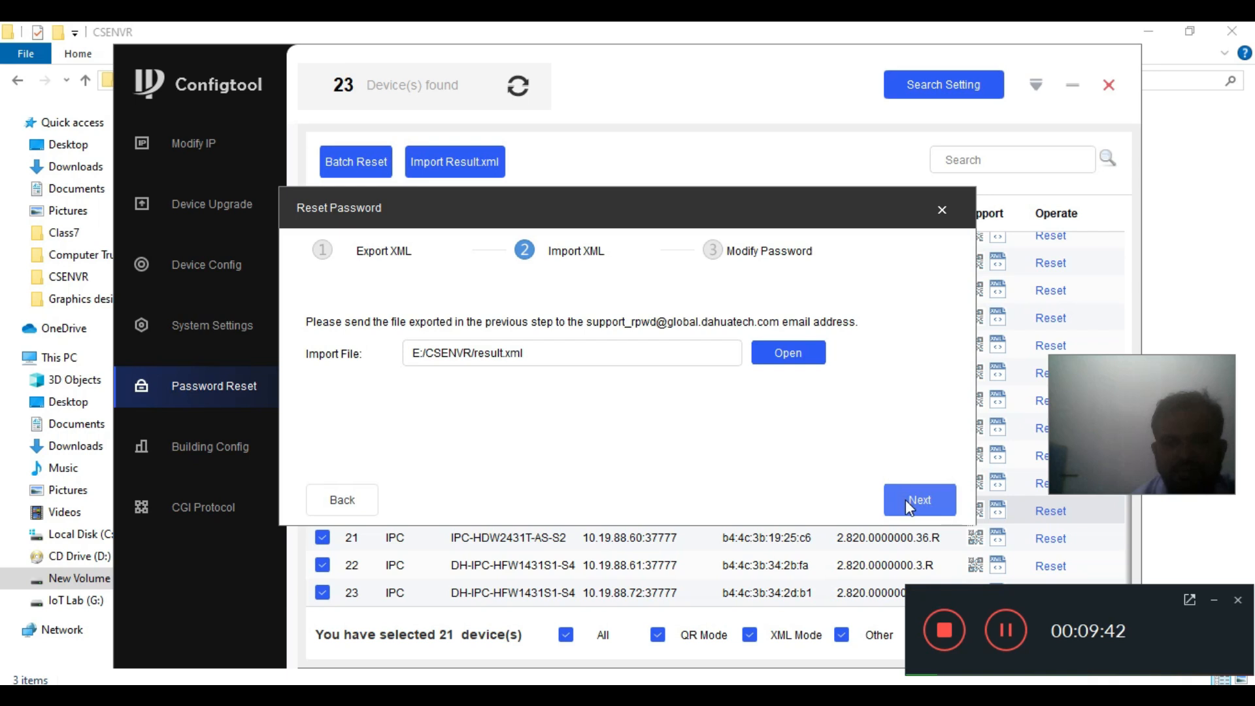
pyautogui.click(903, 498)
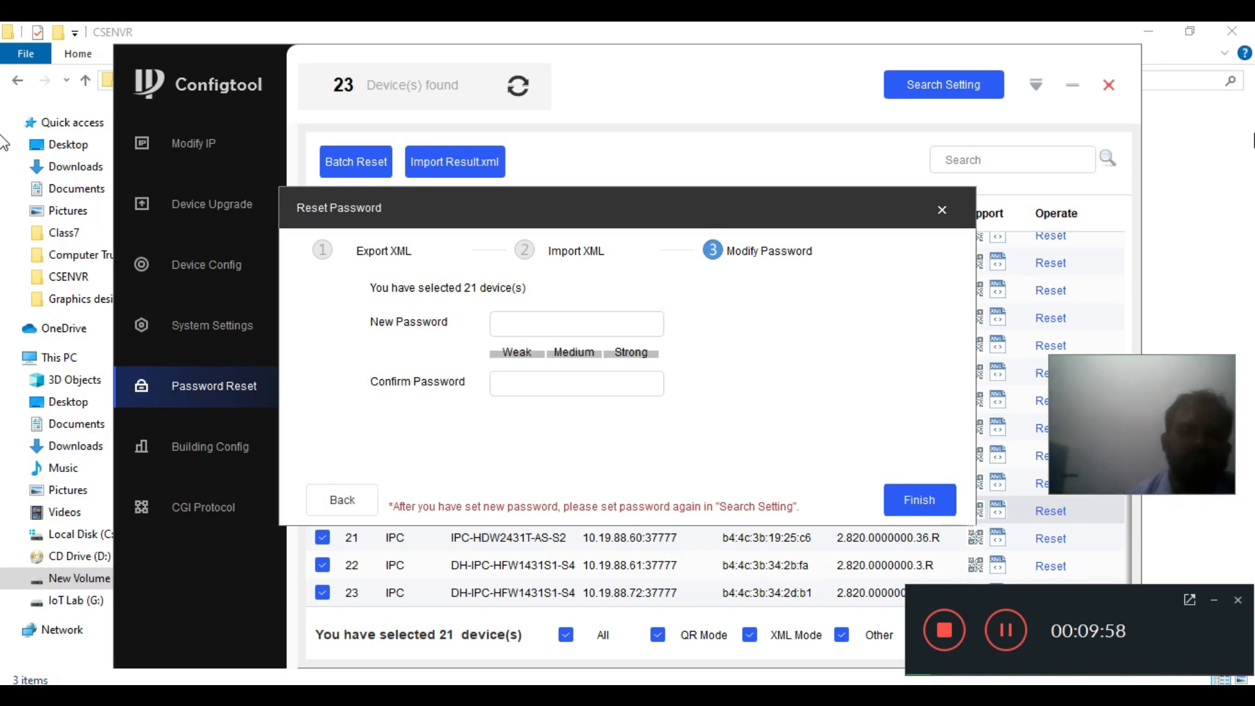
# Finish the batch reset with the new password and check the reset status of every device in the list
pyautogui.click(1005, 629)
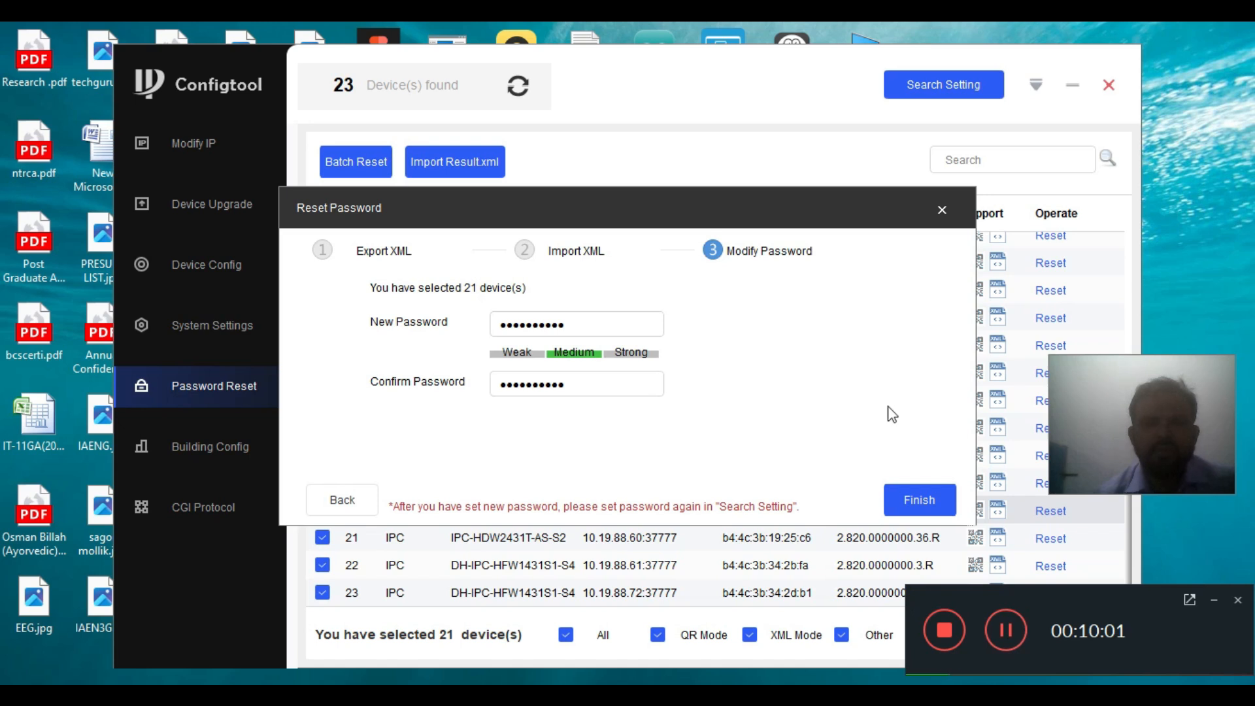
pyautogui.click(919, 501)
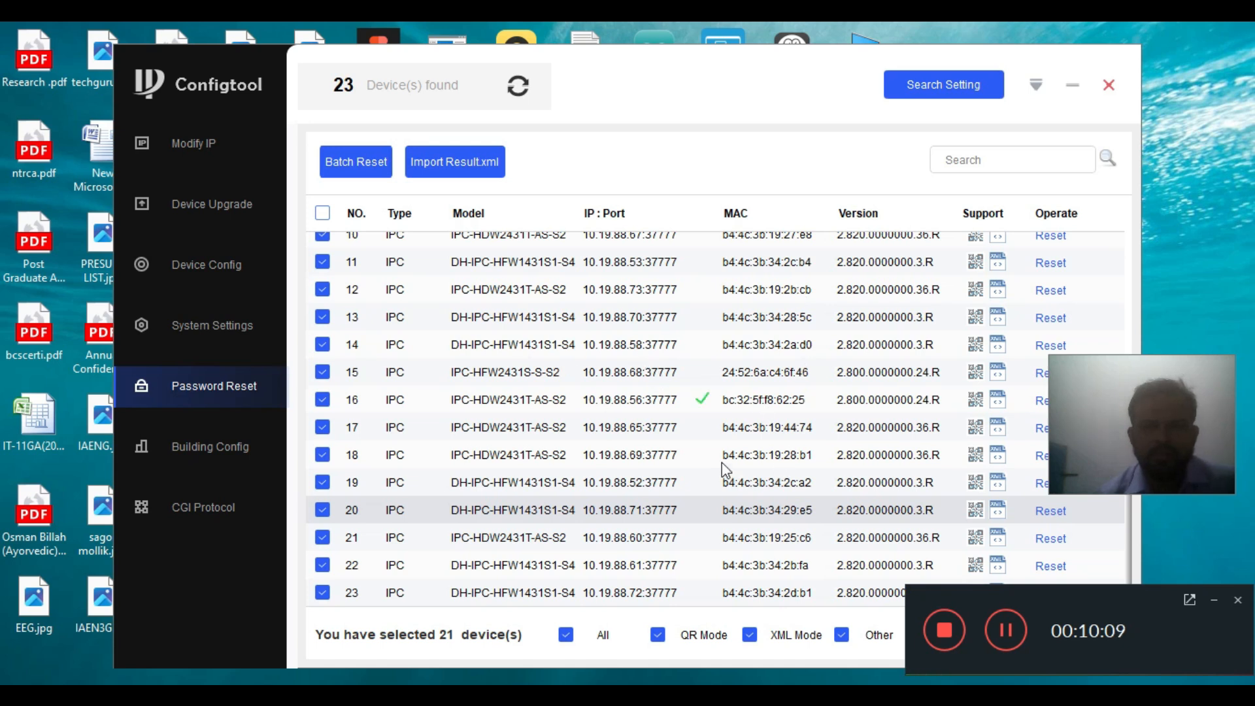
pyautogui.scroll(5, 662, 418)
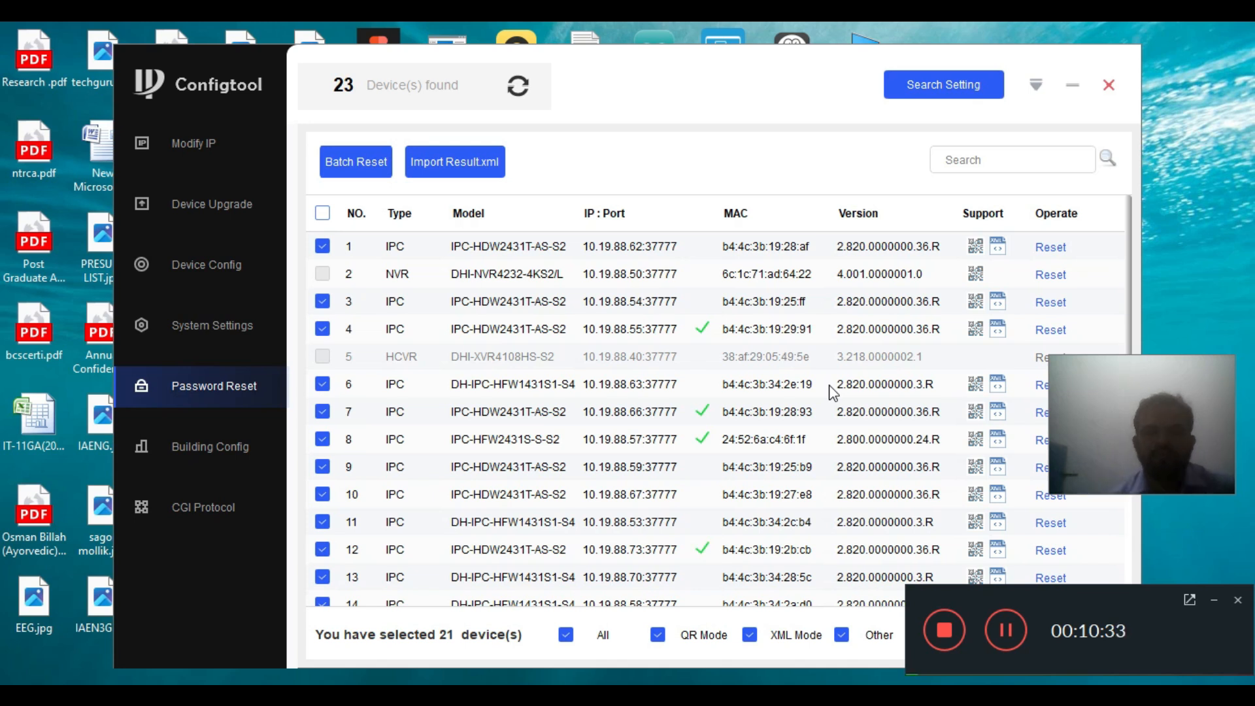
pyautogui.scroll(-4, 653, 418)
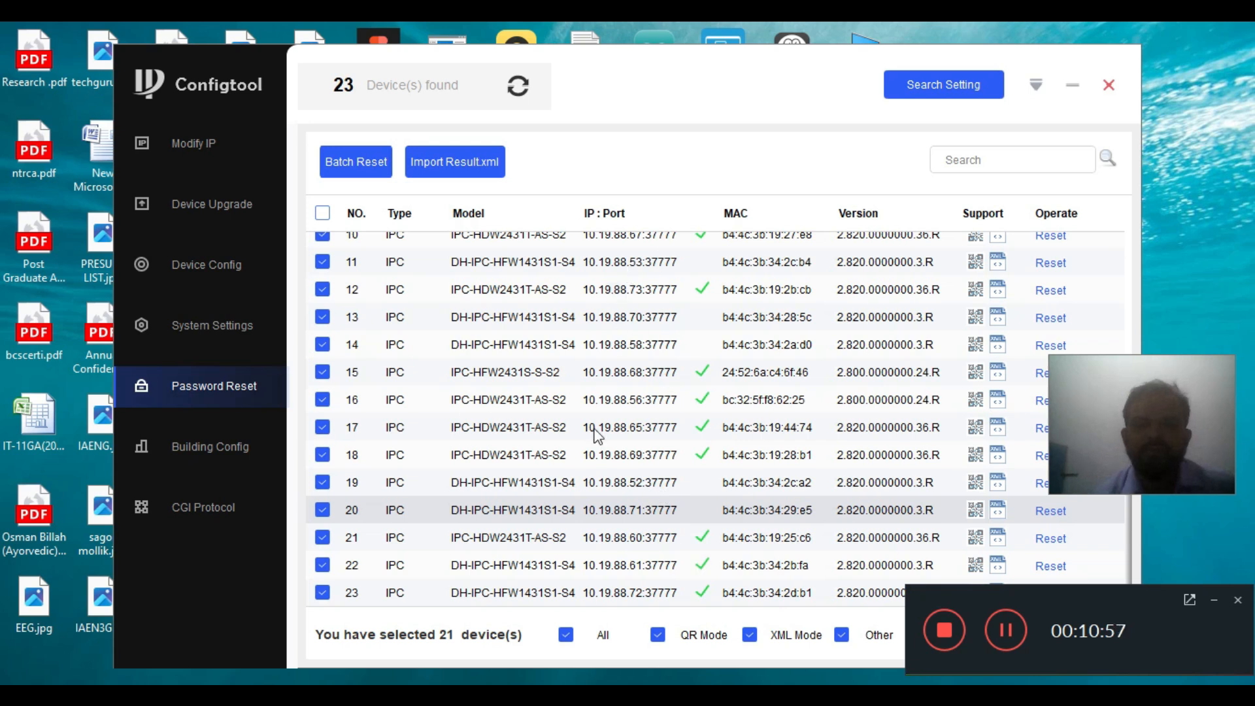
pyautogui.scroll(4, 523, 412)
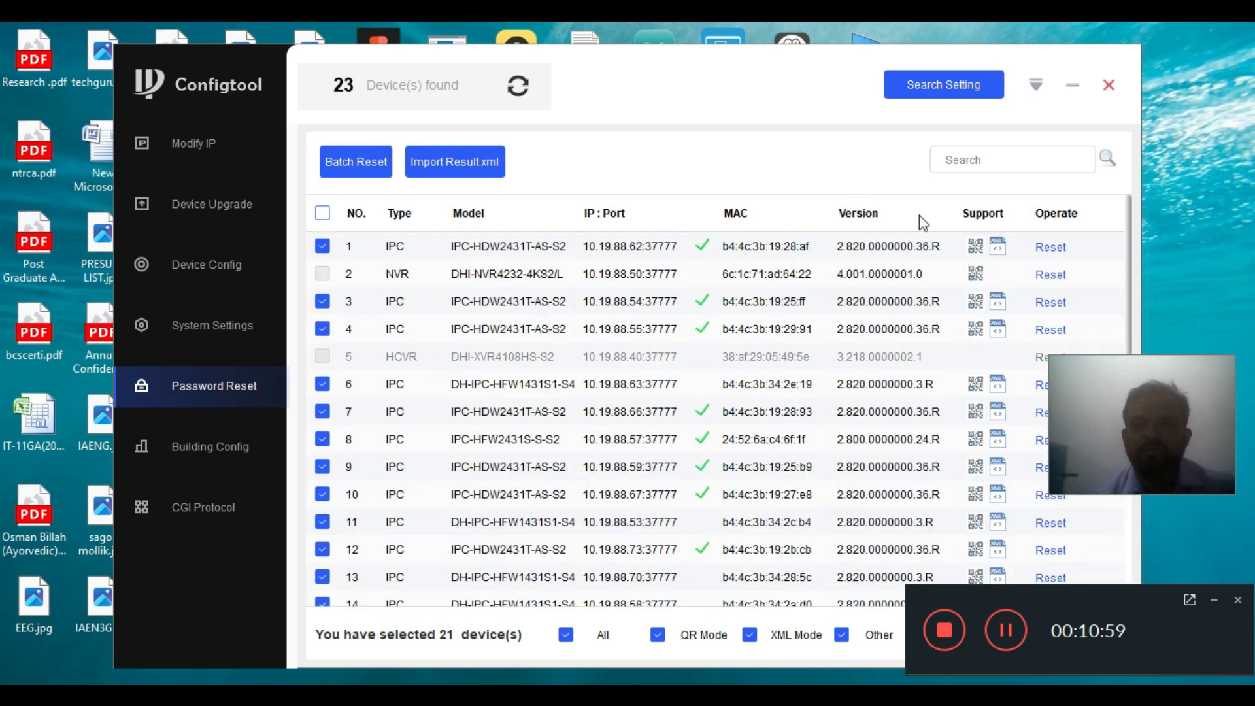
pyautogui.scroll(-5, 554, 284)
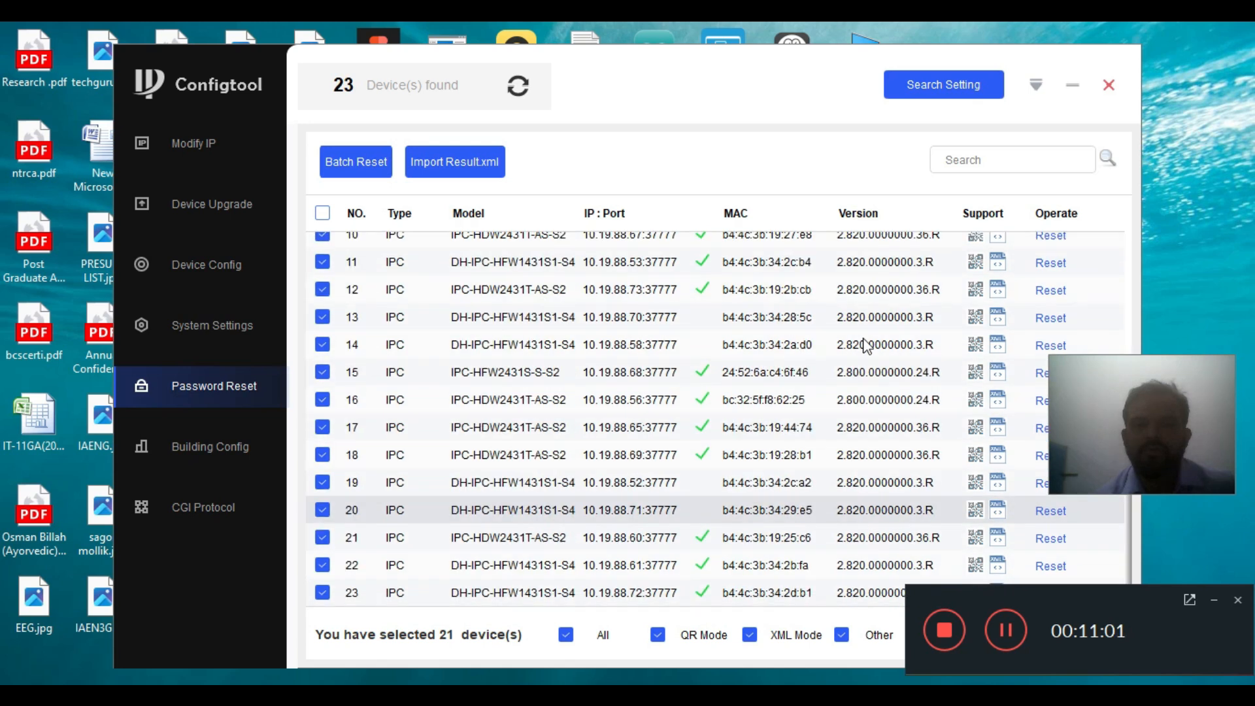
# Review the reset results from the first to the last device in the Password Reset list
pyautogui.scroll(5, 860, 343)
pyautogui.scroll(-5, 860, 341)
pyautogui.scroll(5, 859, 353)
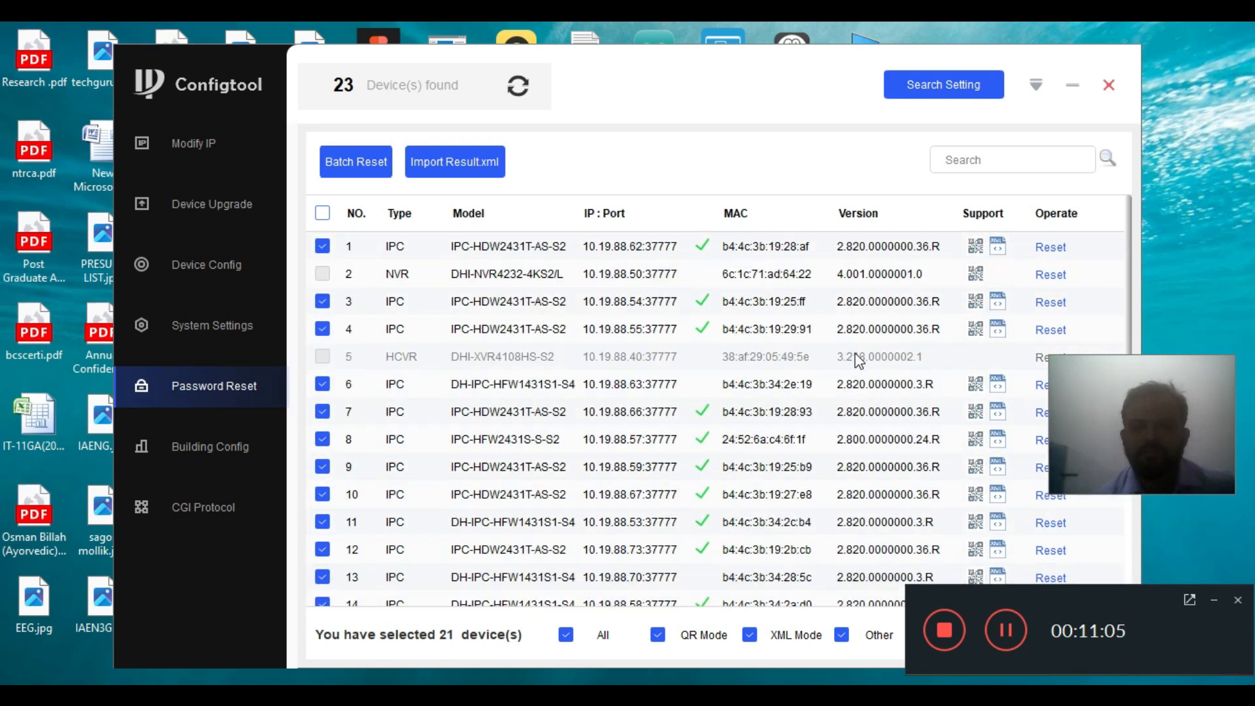
pyautogui.scroll(-5, 861, 343)
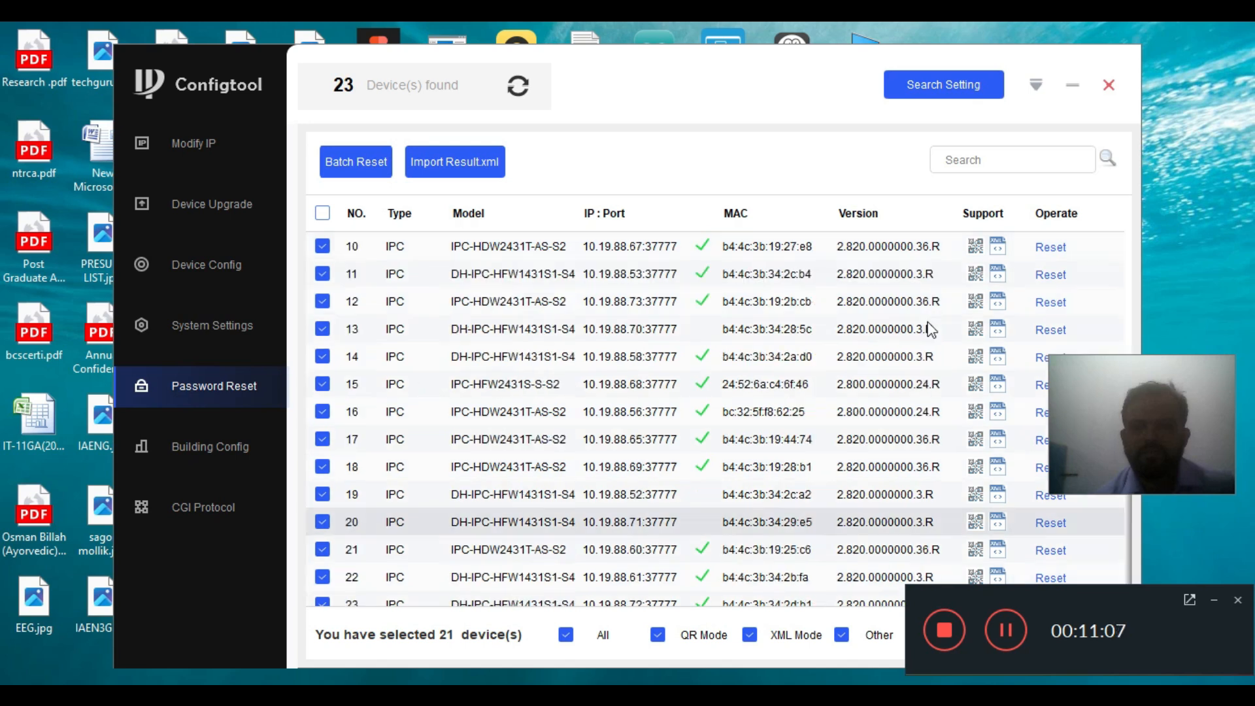
pyautogui.moveTo(1096, 596); pyautogui.dragTo(679, 552)
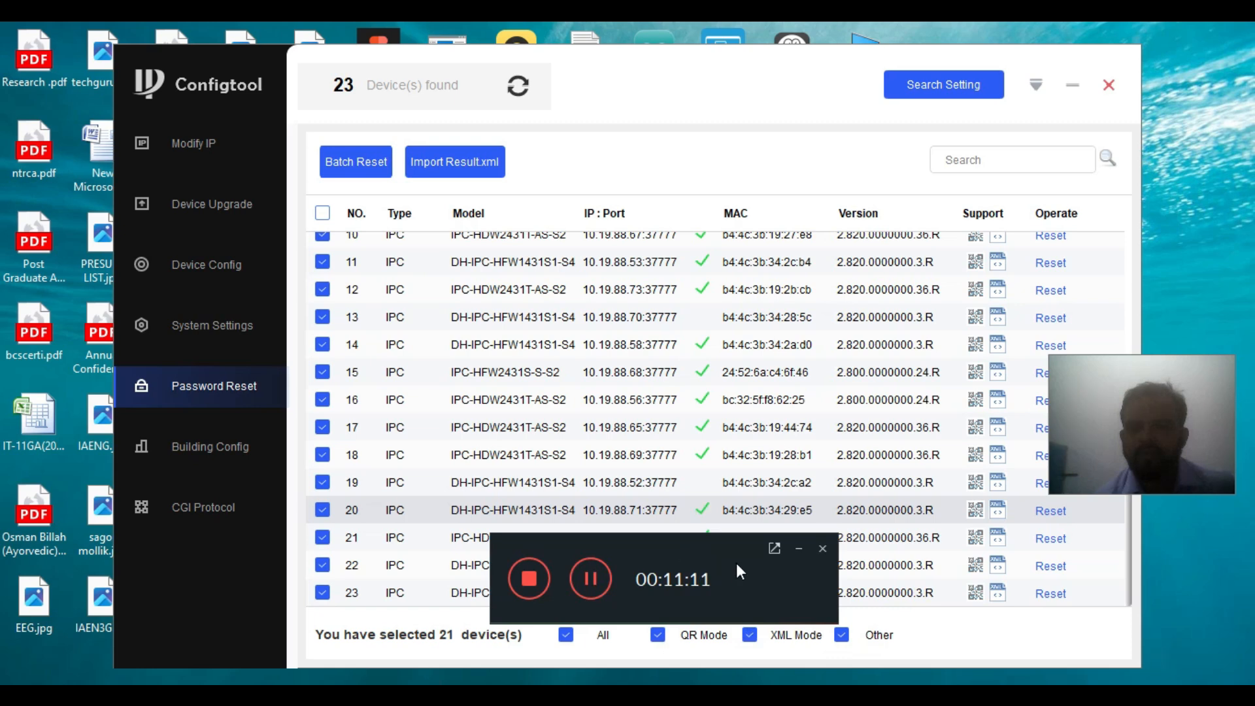
pyautogui.click(590, 579)
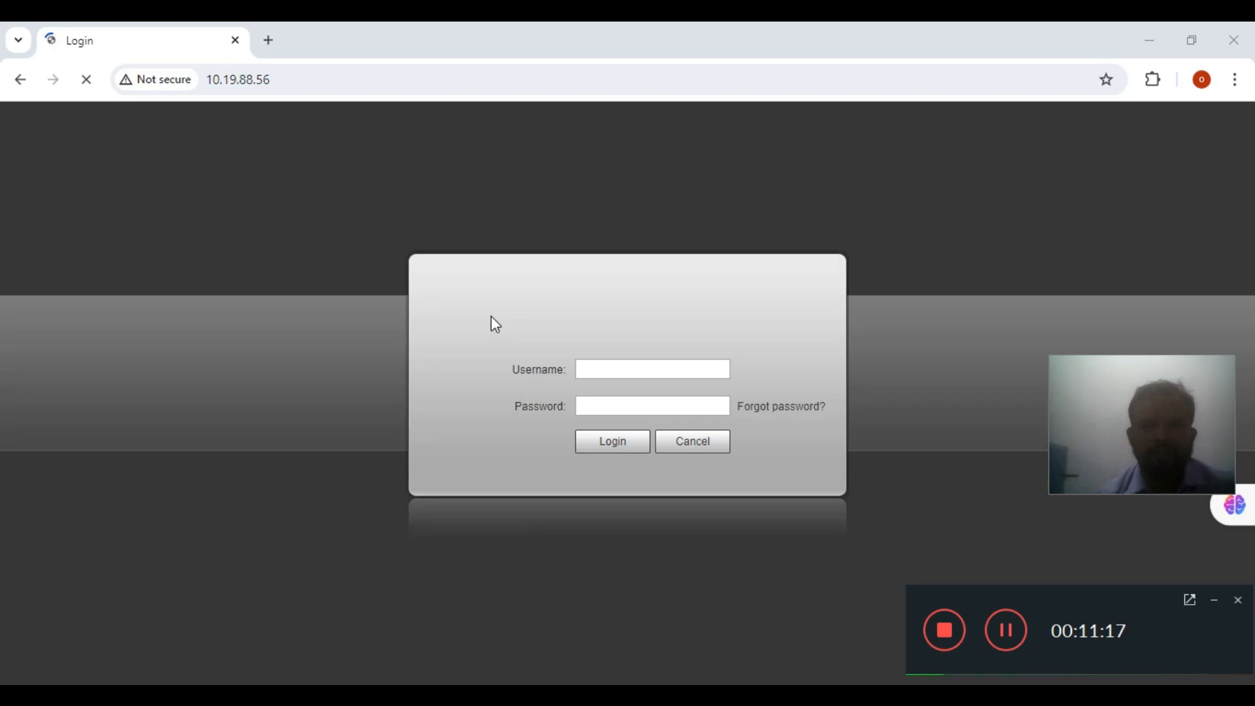
# Log in to the camera's web page at 10.19.88.56 with the username admin and the account password
pyautogui.click(617, 367)
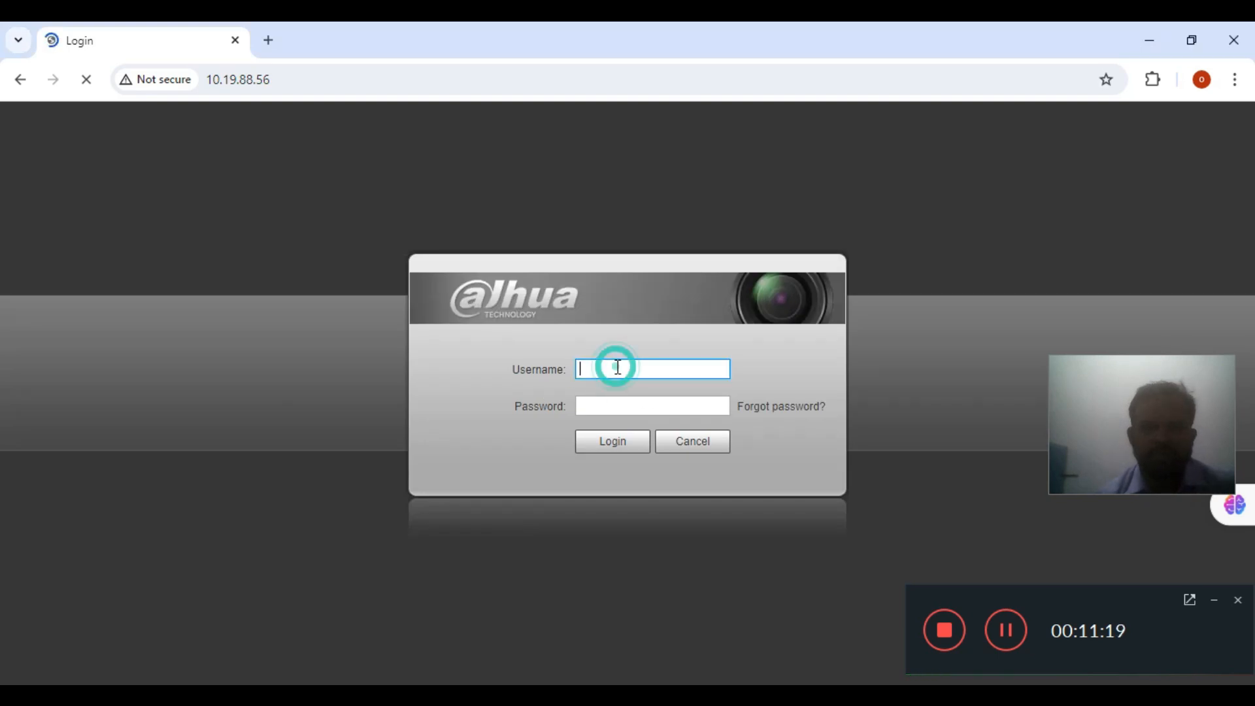
pyautogui.write('a')
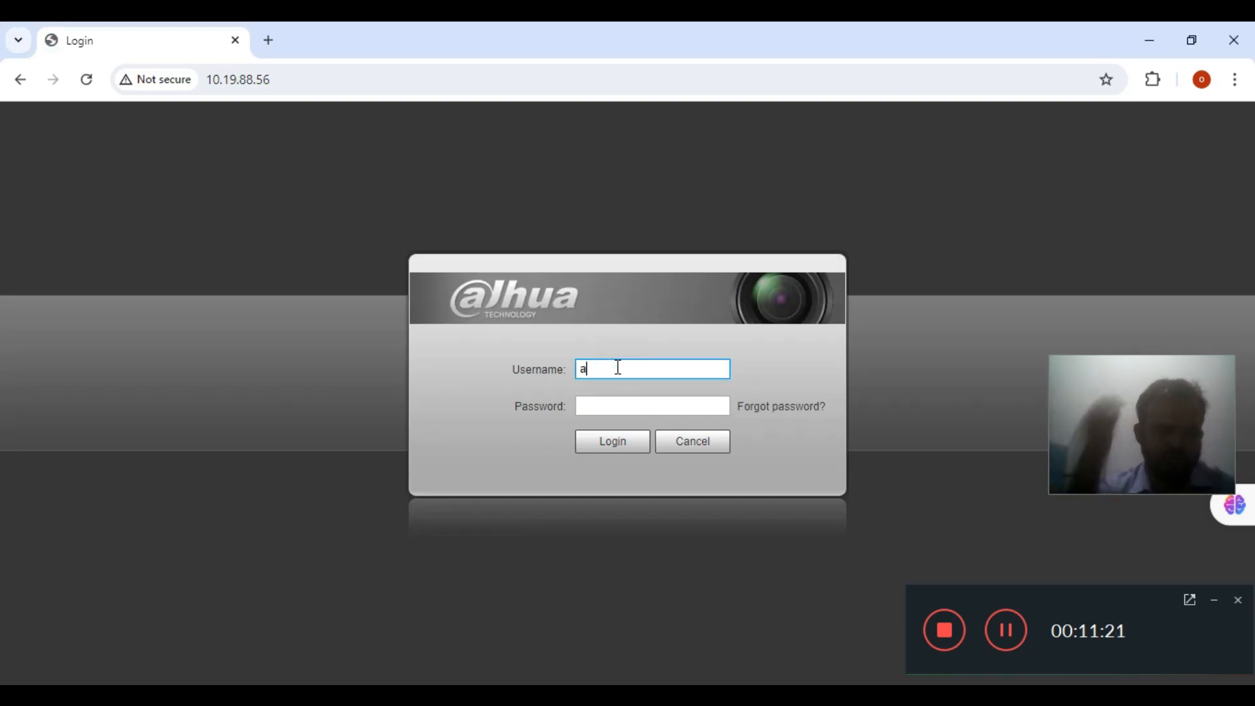
pyautogui.write('dmin')
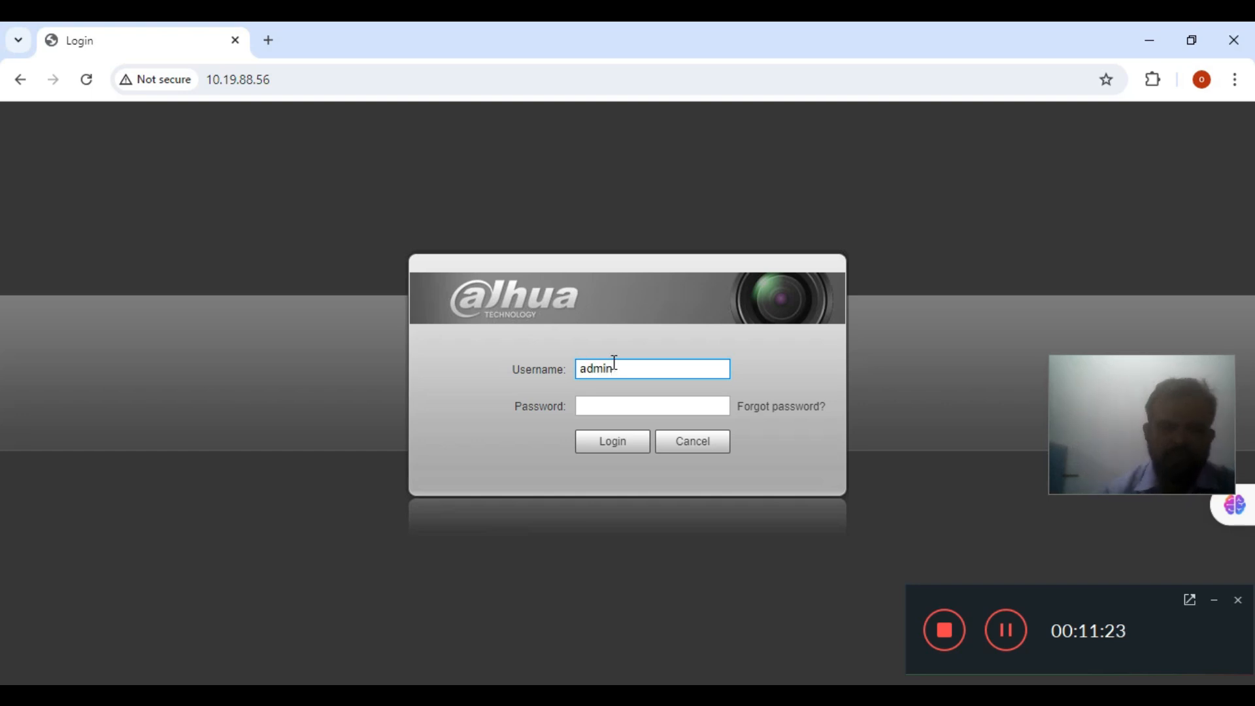
pyautogui.click(637, 404)
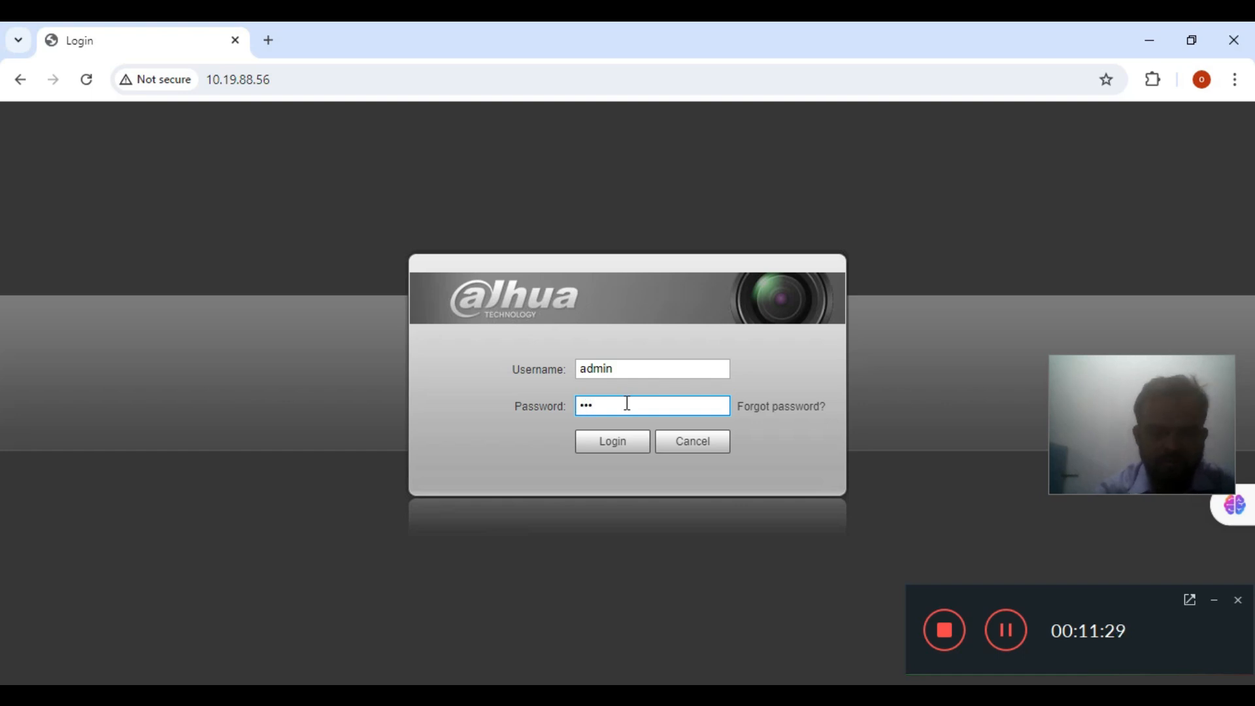
pyautogui.write('•')
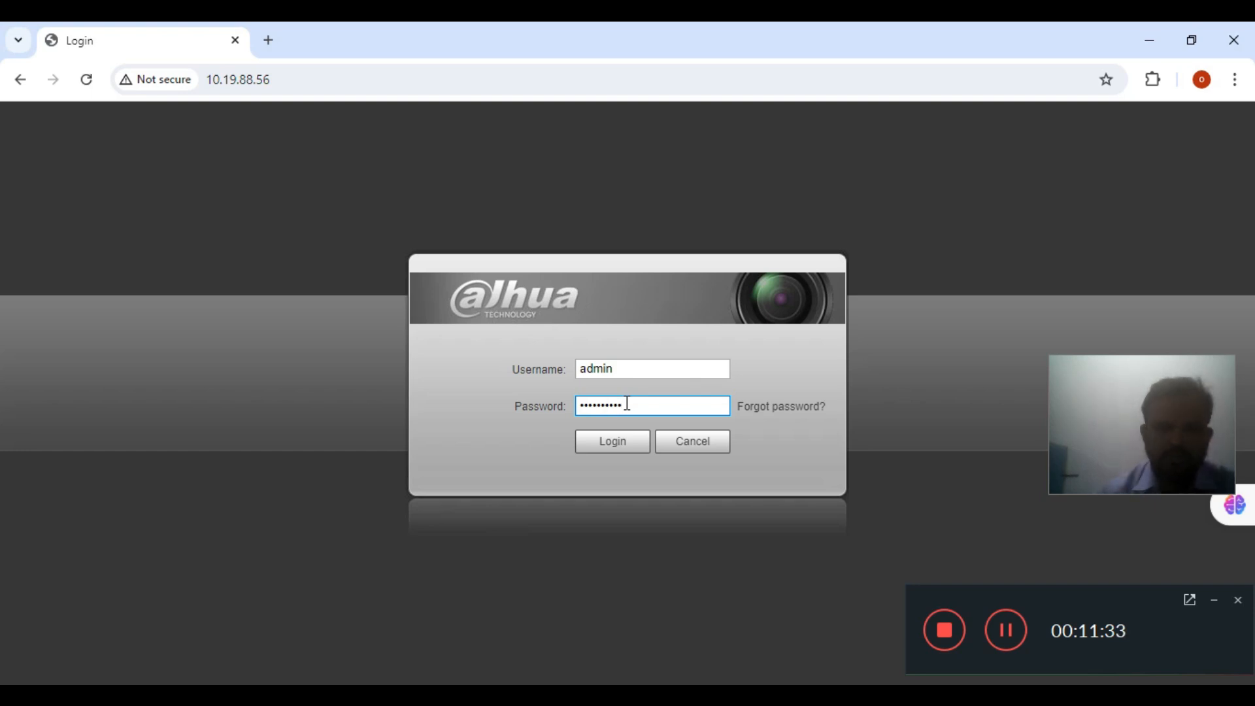
pyautogui.click(624, 449)
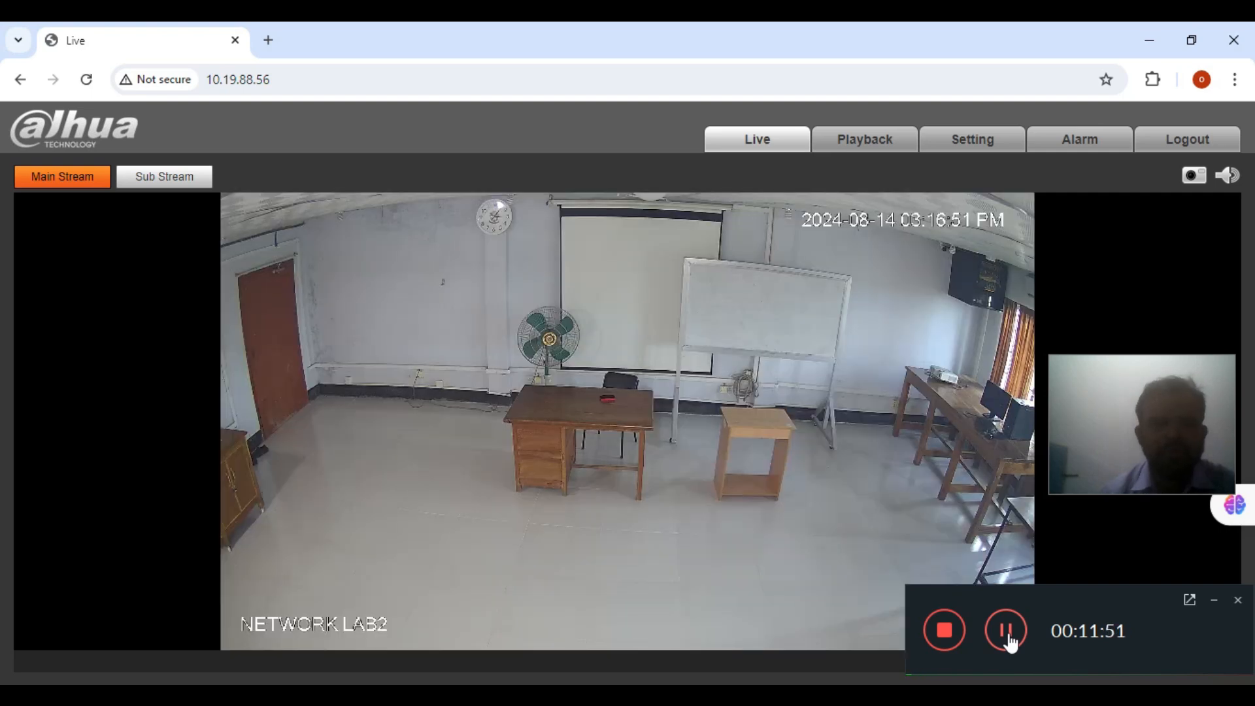
pyautogui.click(1007, 637)
pyautogui.click(1007, 637)
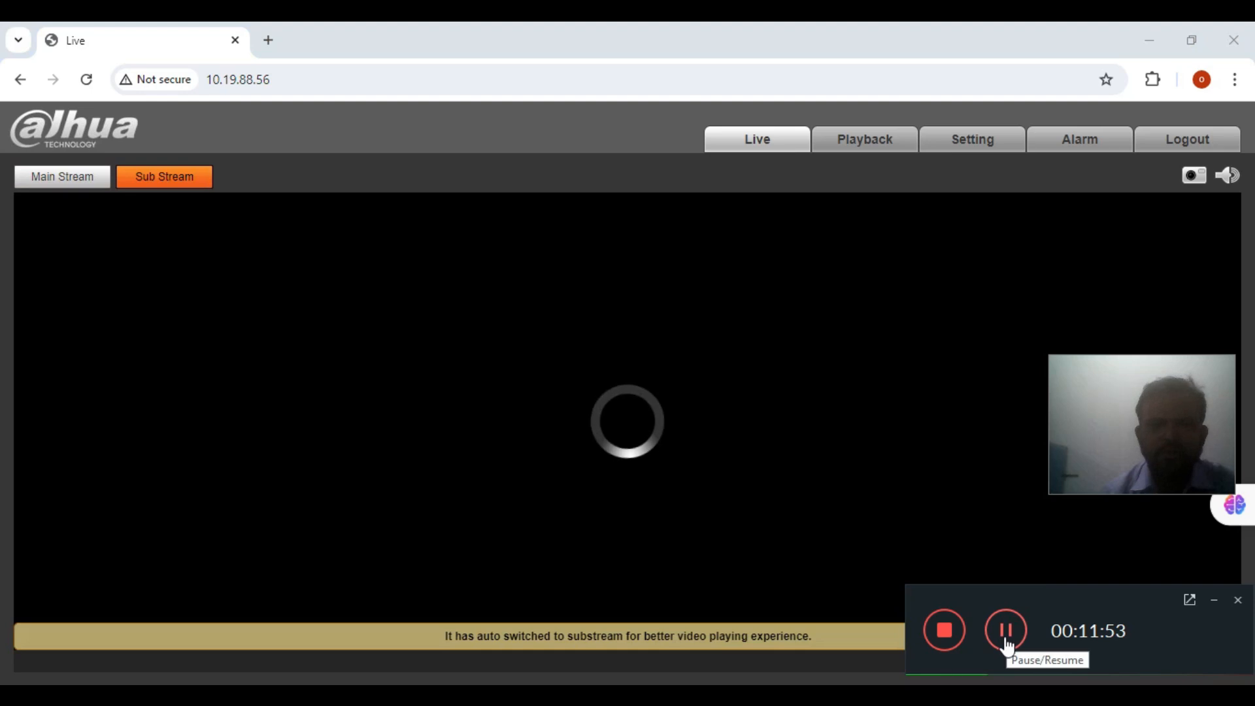